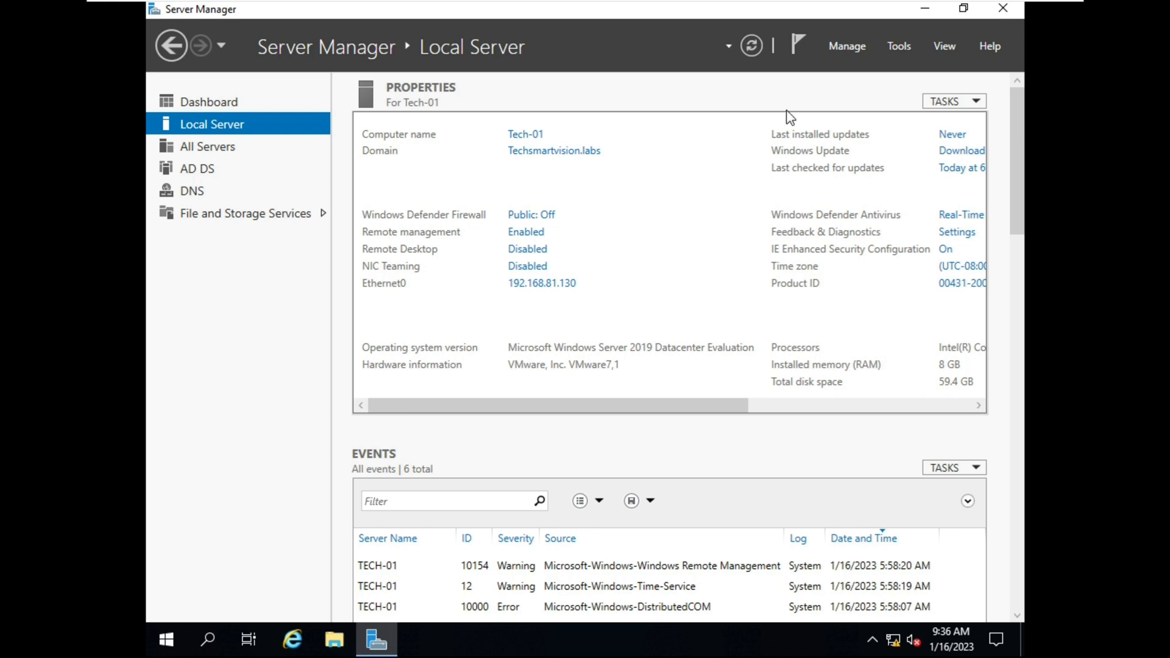
# Launch Active Directory Users and Computers from the Server Manager Tools menu
pyautogui.click(898, 49)
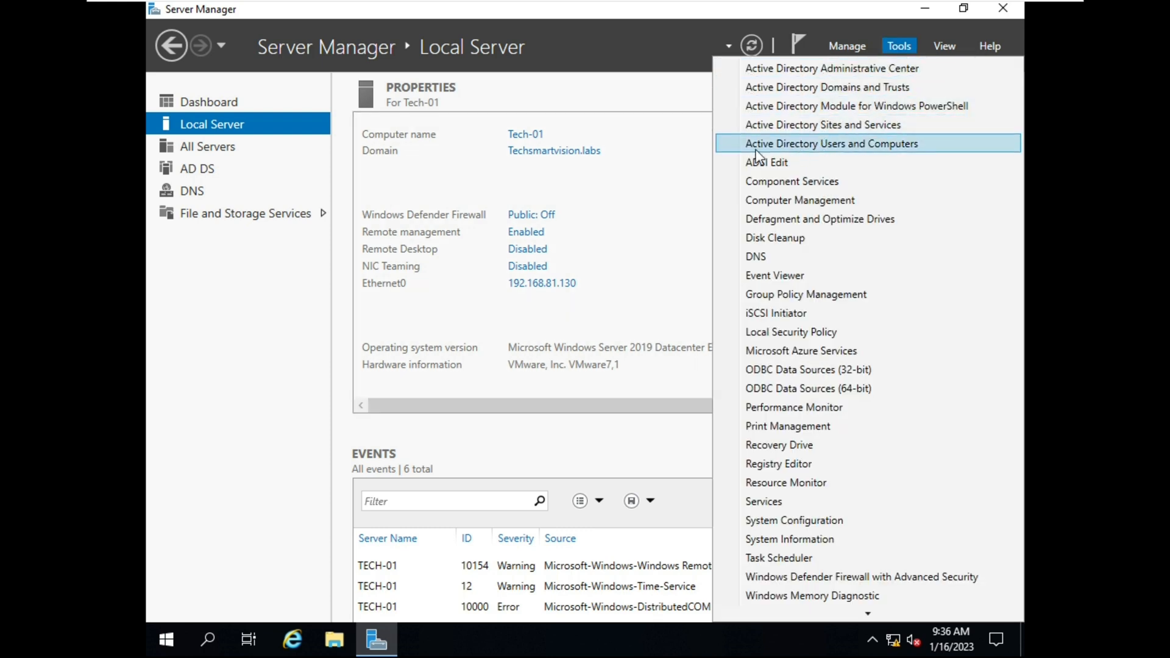
pyautogui.click(813, 145)
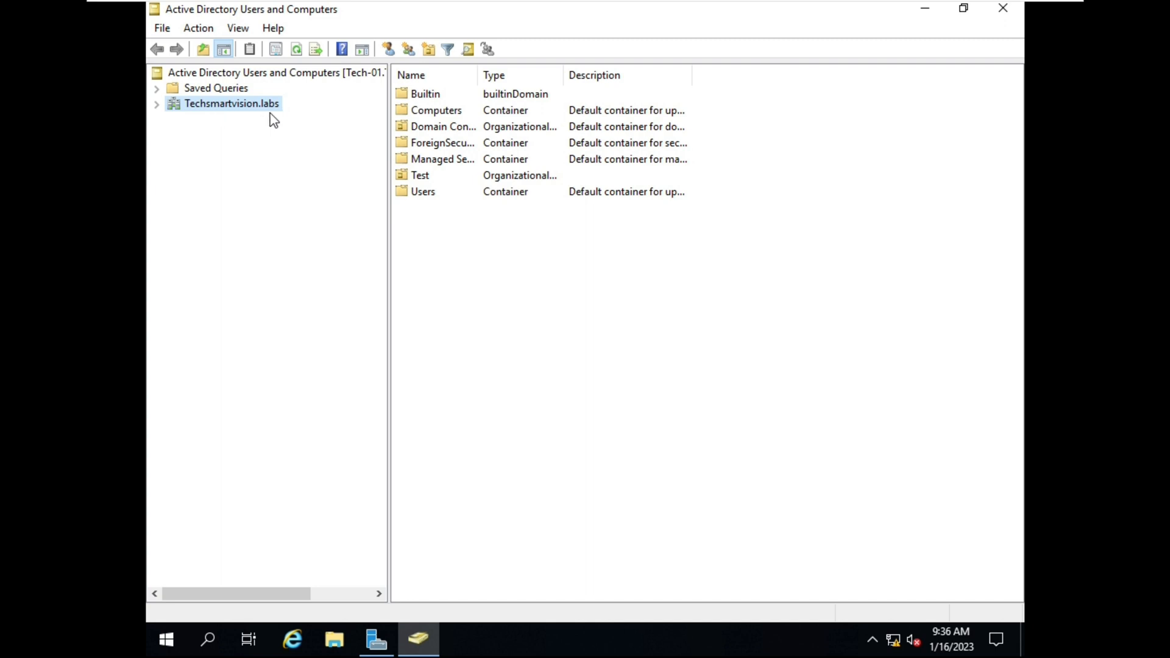
# Expand Techsmartvision.labs in the console tree to reveal its default containers and the Test OU
pyautogui.click(157, 105)
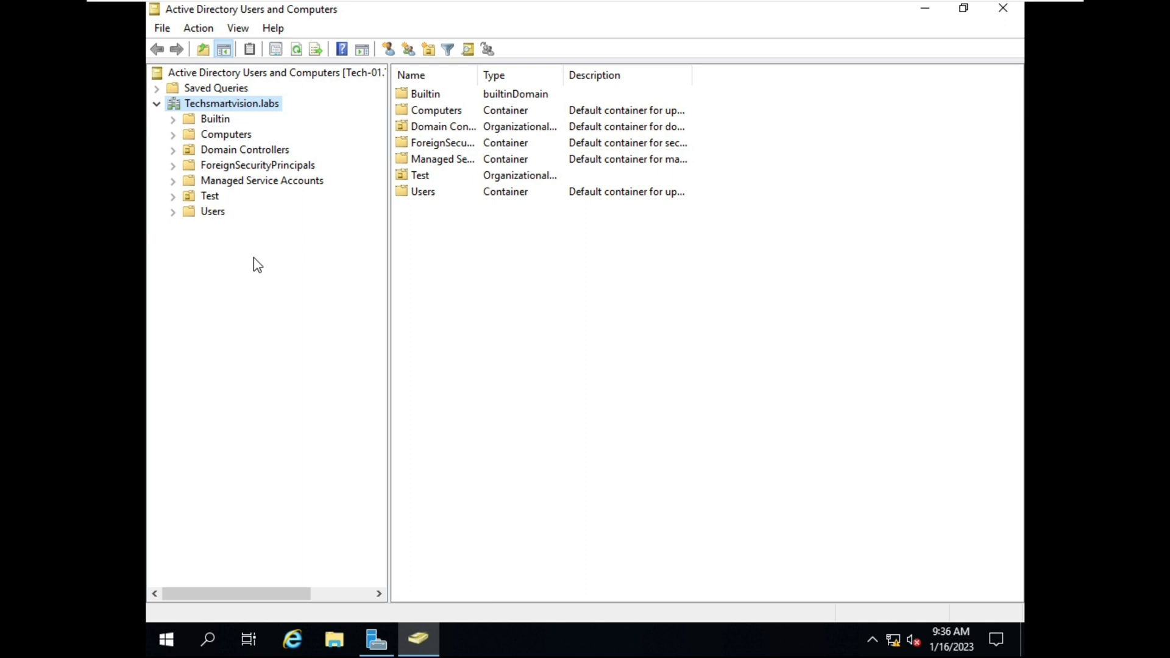
pyautogui.moveTo(181, 21)
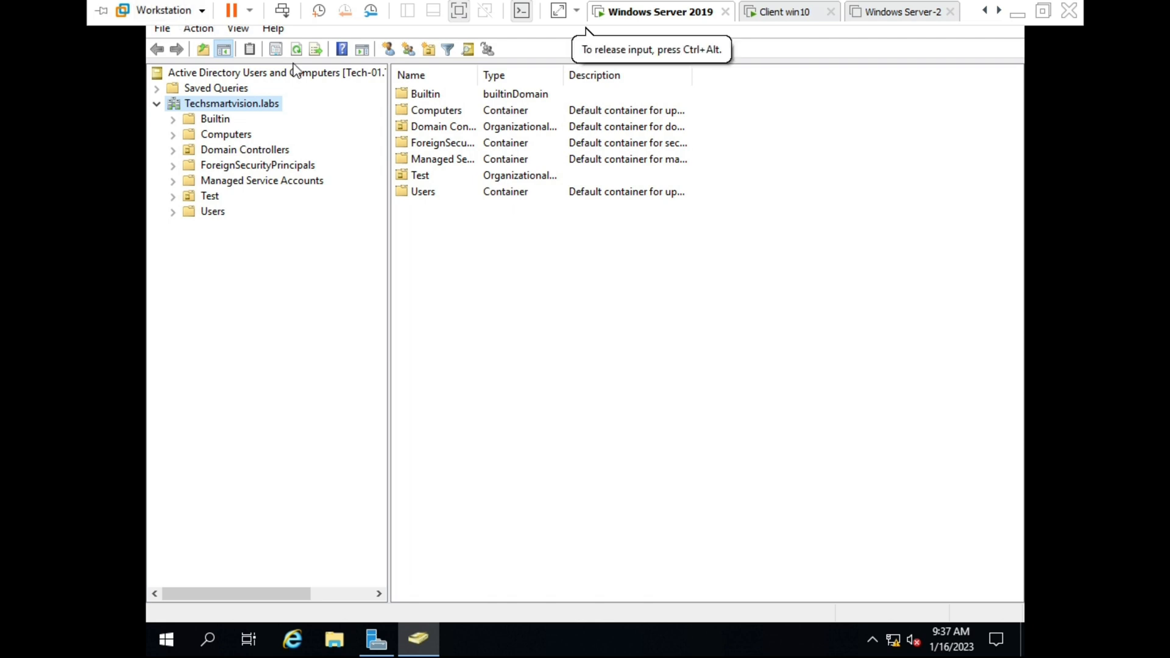
# Create a 'Bangalore' organizational unit under Techsmartvision.labs with accidental-deletion protection unchecked
pyautogui.rightClick(255, 109)
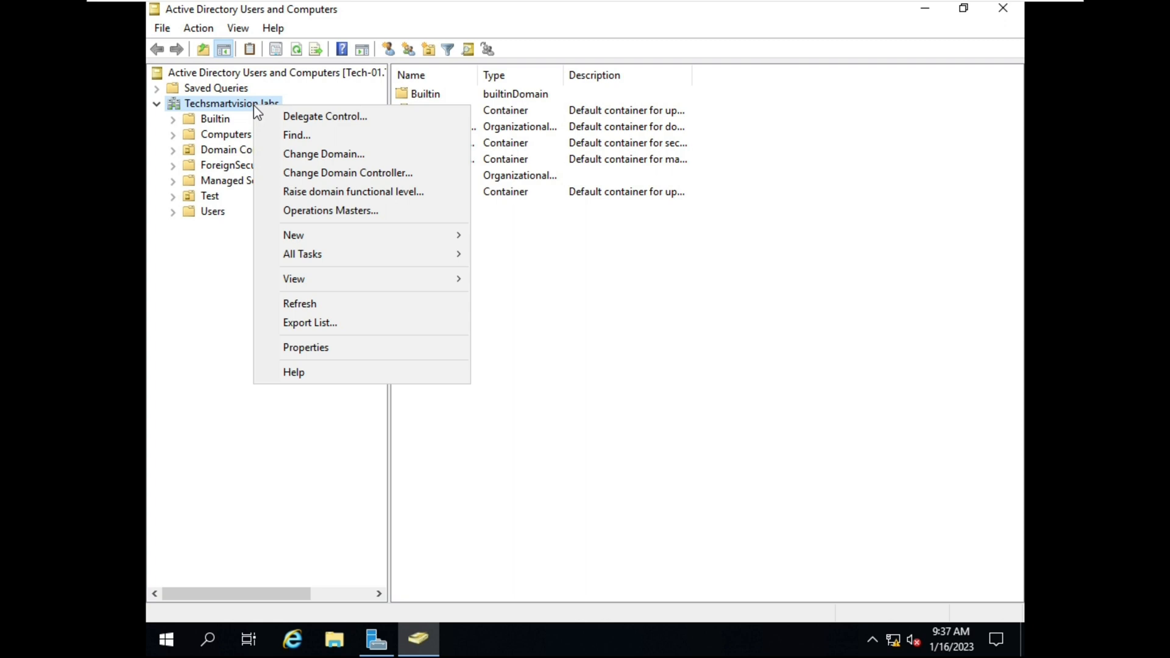
pyautogui.moveTo(315, 235)
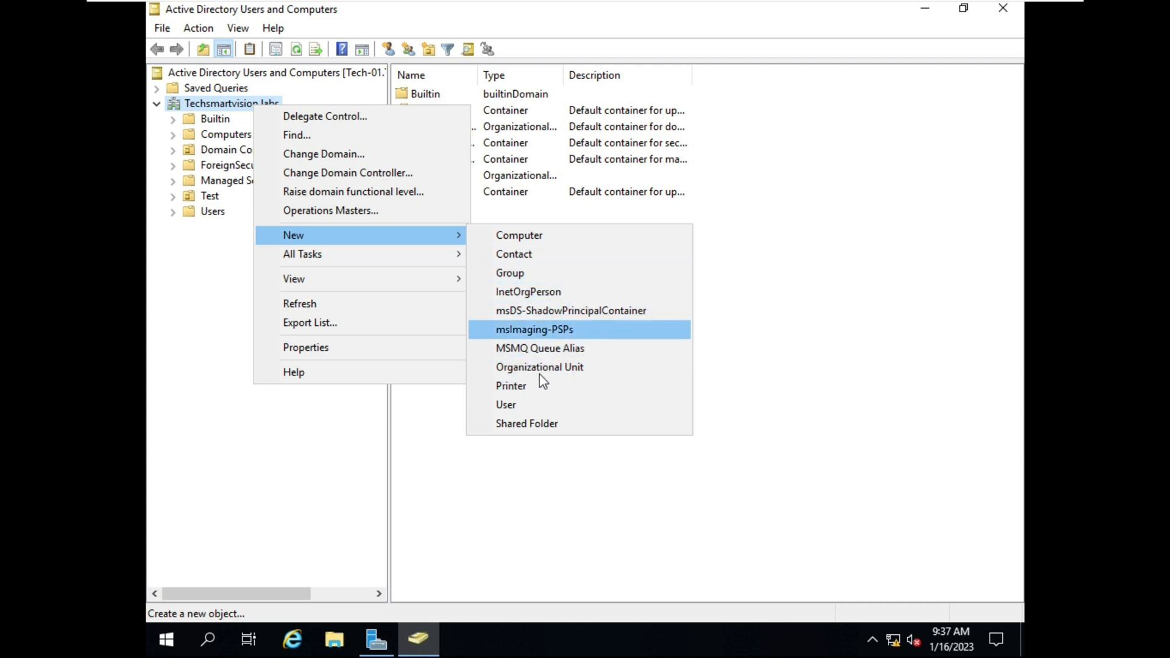
pyautogui.click(576, 369)
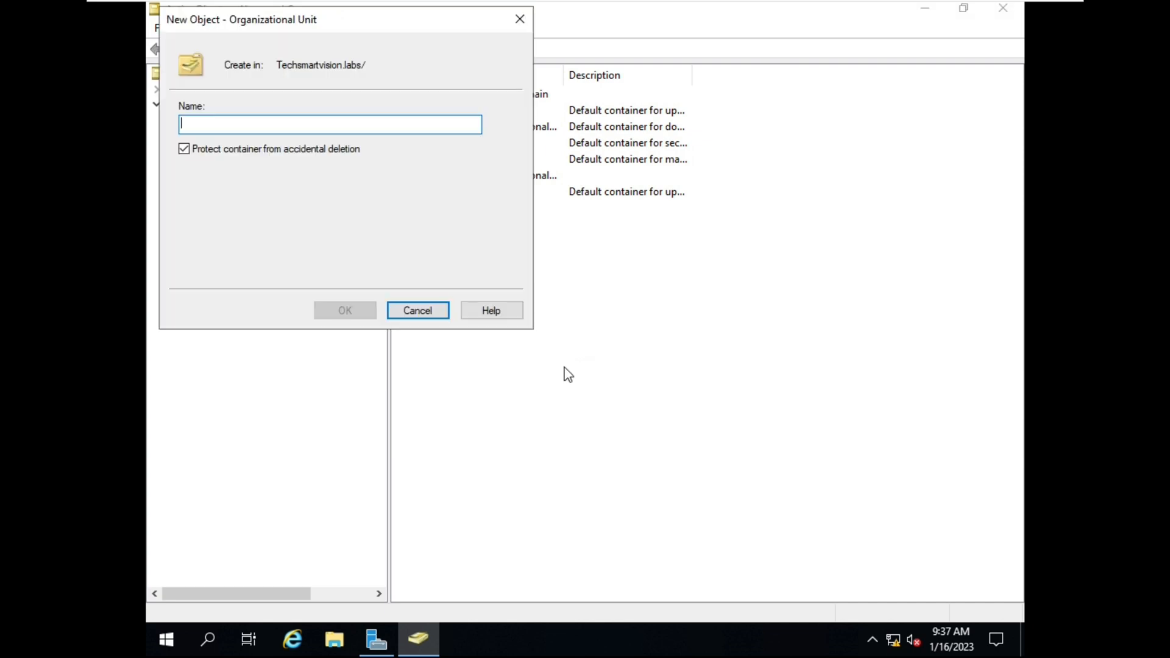
pyautogui.write('Ban')
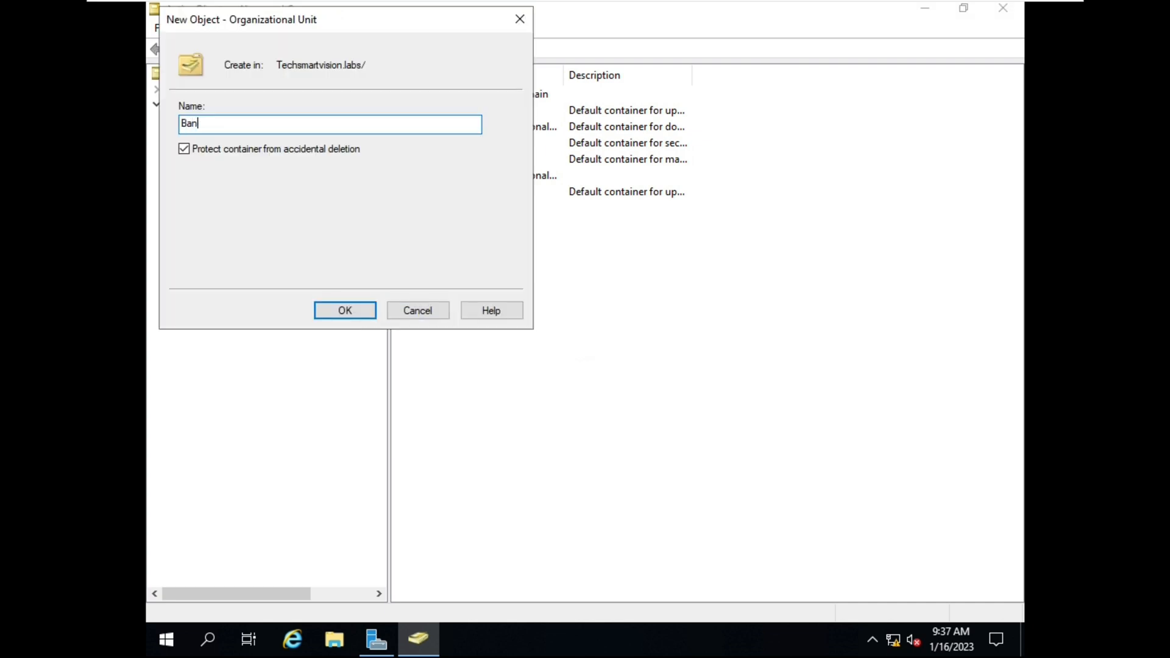
pyautogui.write('galore')
pyautogui.click(183, 149)
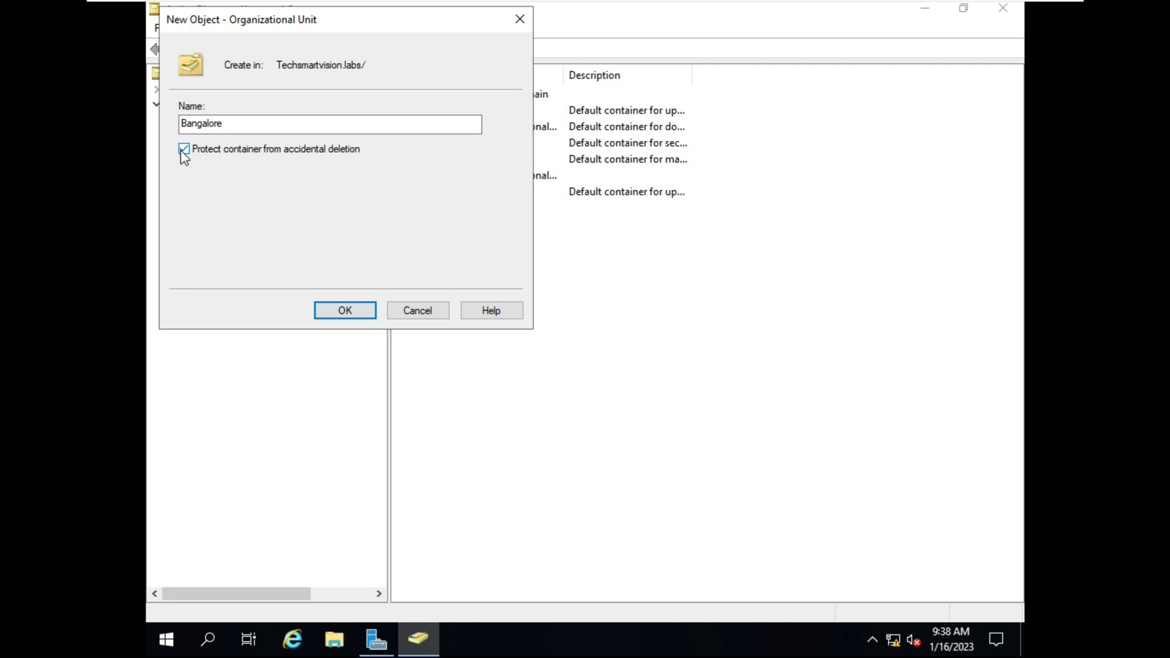
pyautogui.click(184, 150)
pyautogui.click(351, 317)
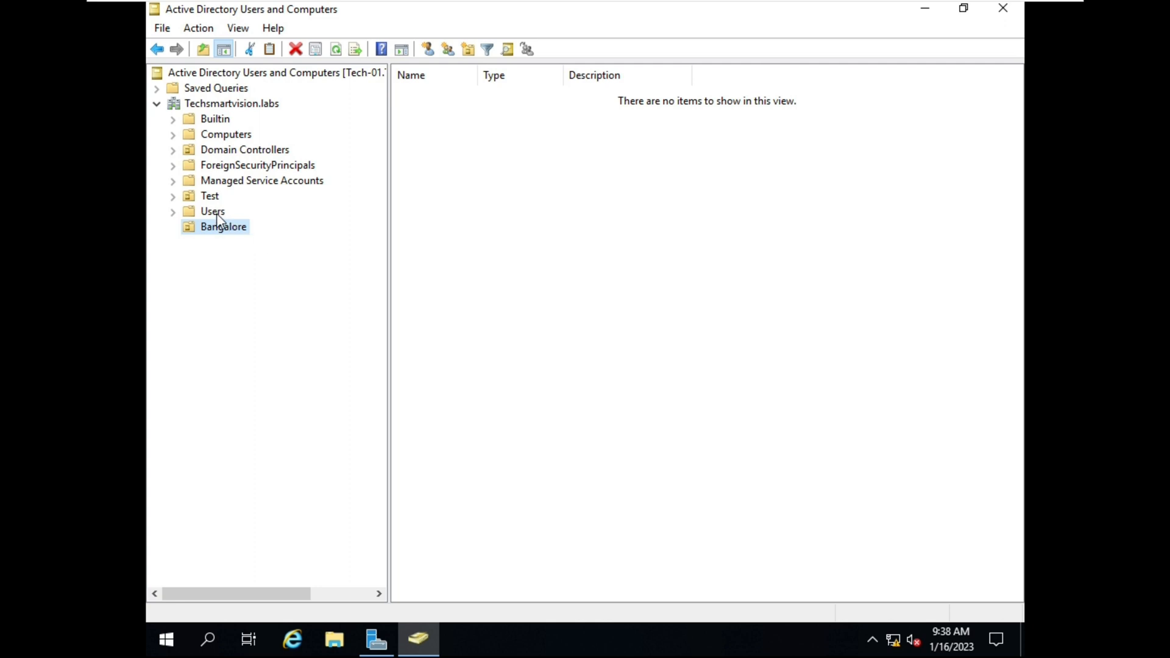
# Create an unprotected 'Noida' organizational unit under the domain, then select Bangalore
pyautogui.rightClick(220, 103)
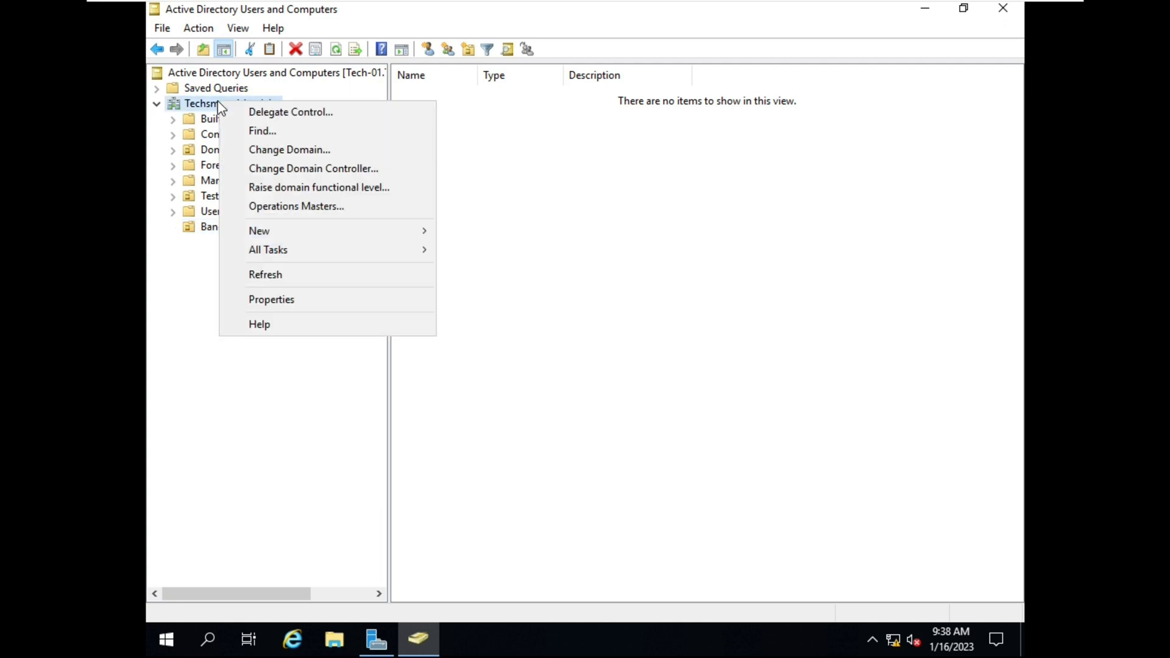
pyautogui.moveTo(275, 229)
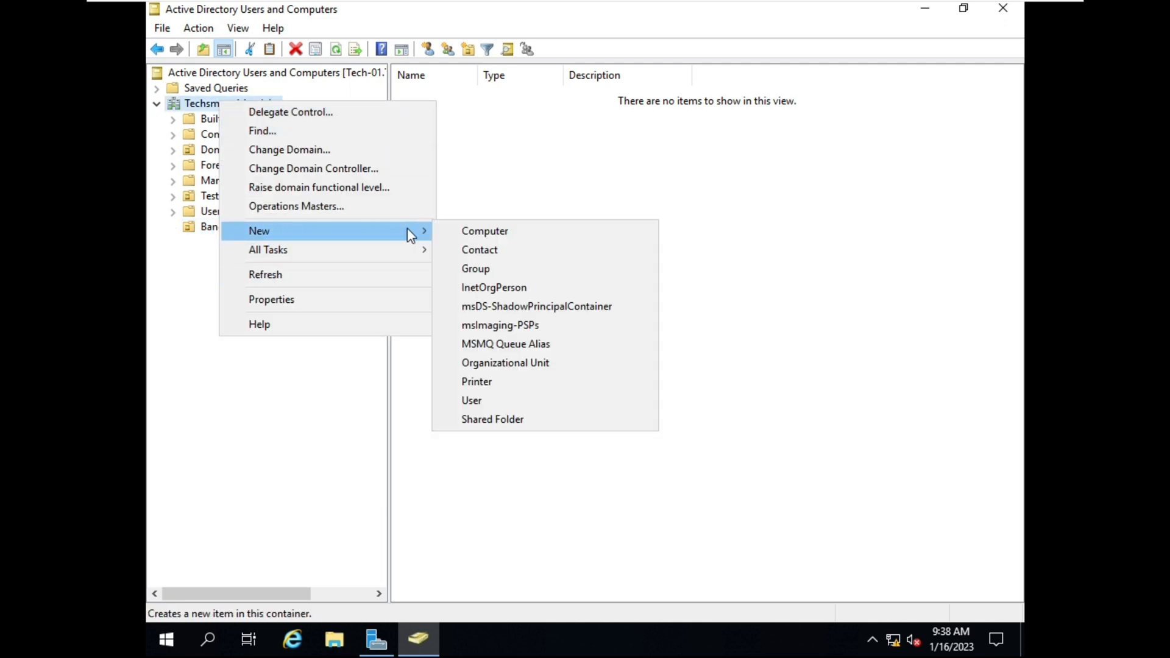
pyautogui.click(521, 365)
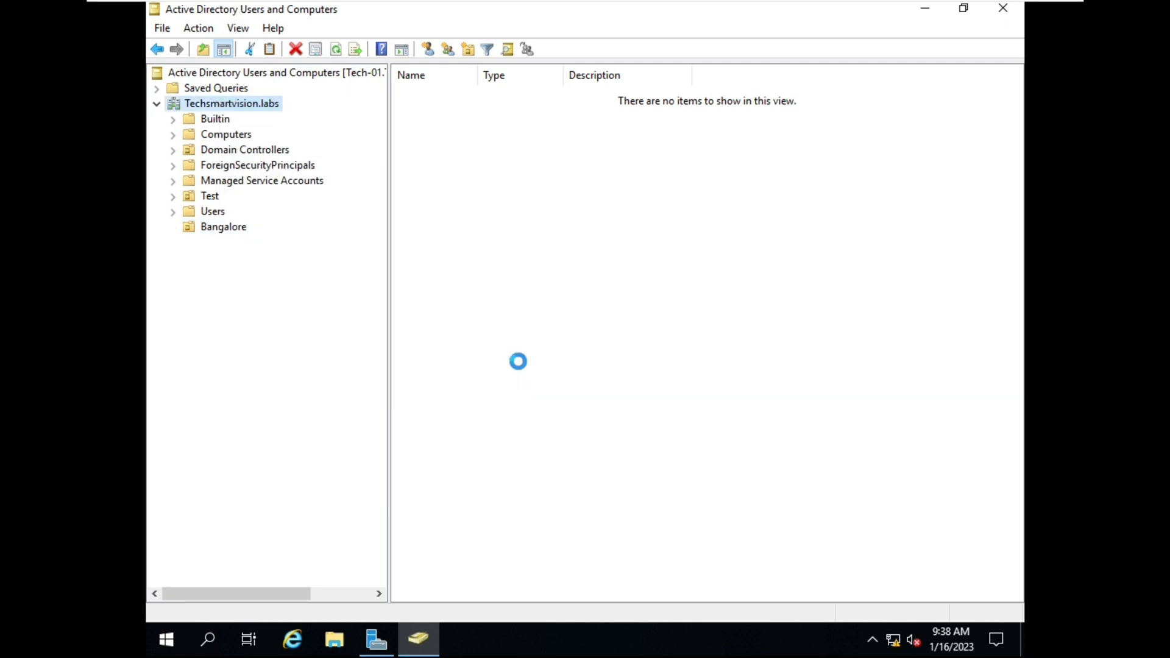
pyautogui.write('Noida')
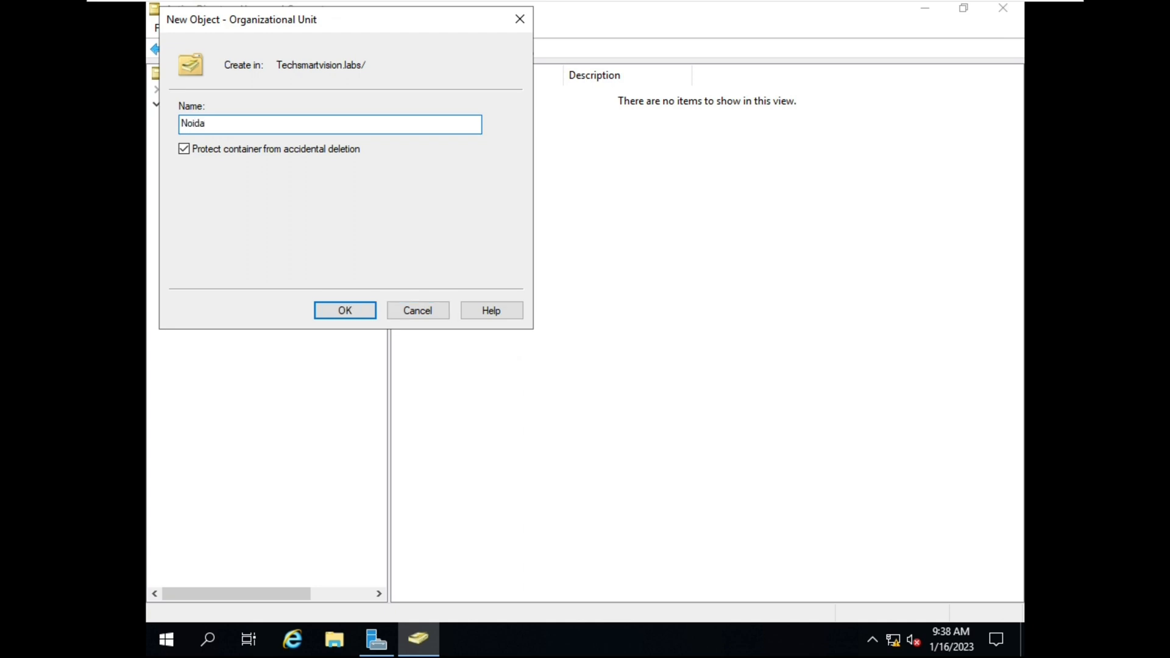
pyautogui.click(183, 150)
pyautogui.click(344, 311)
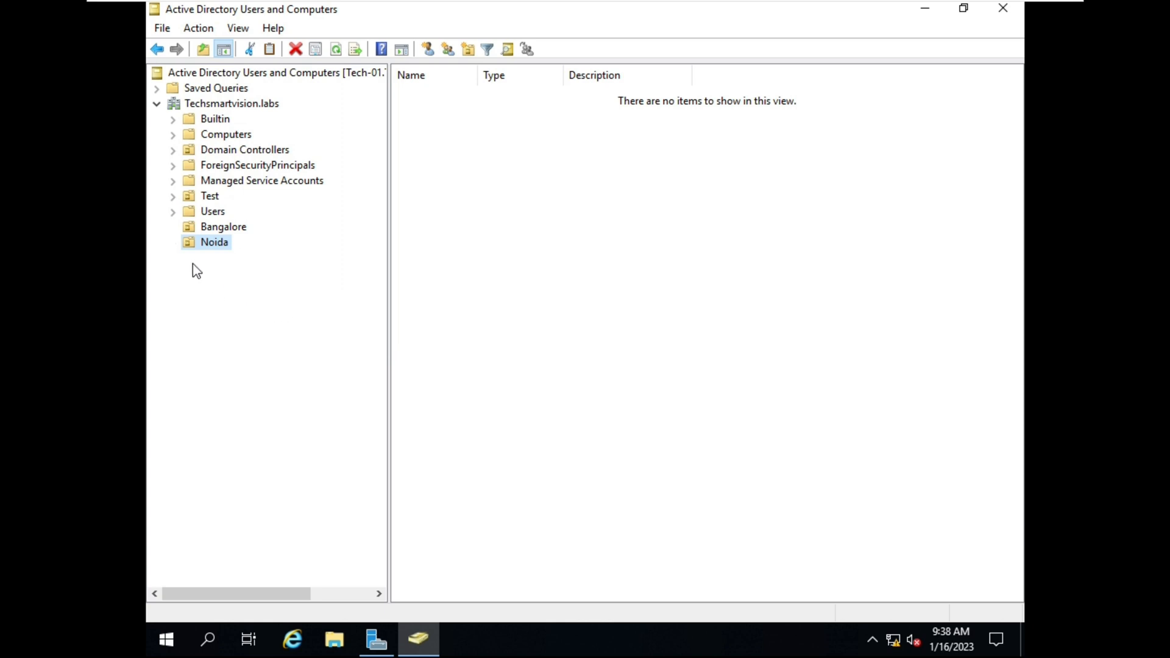
pyautogui.click(241, 233)
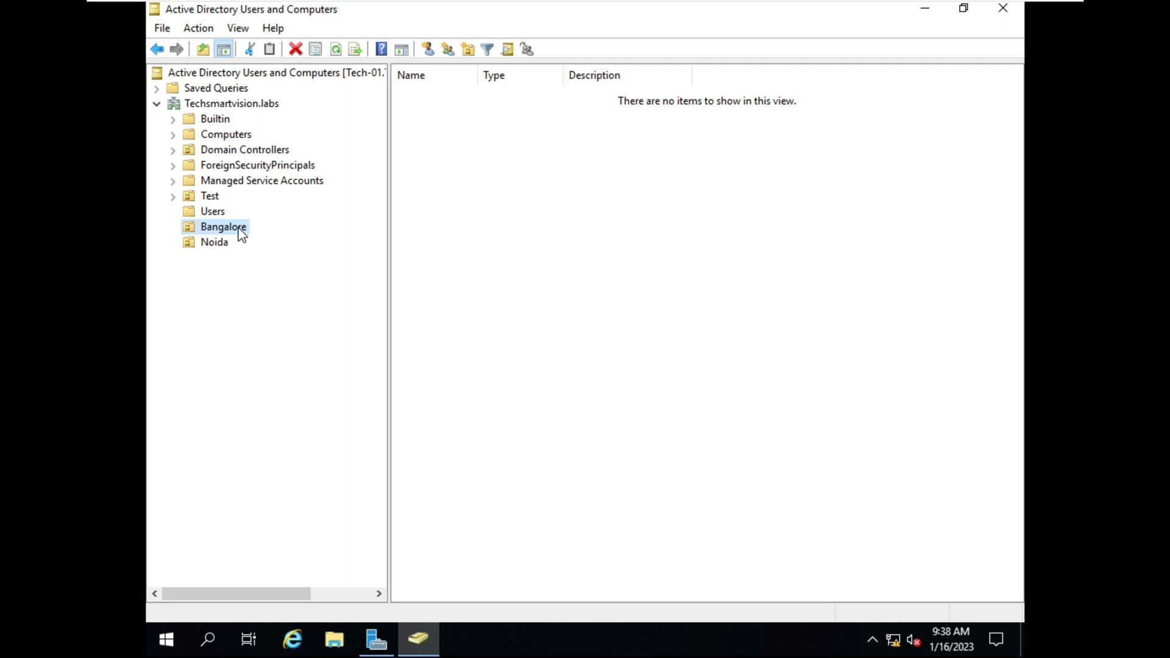
pyautogui.rightClick(242, 235)
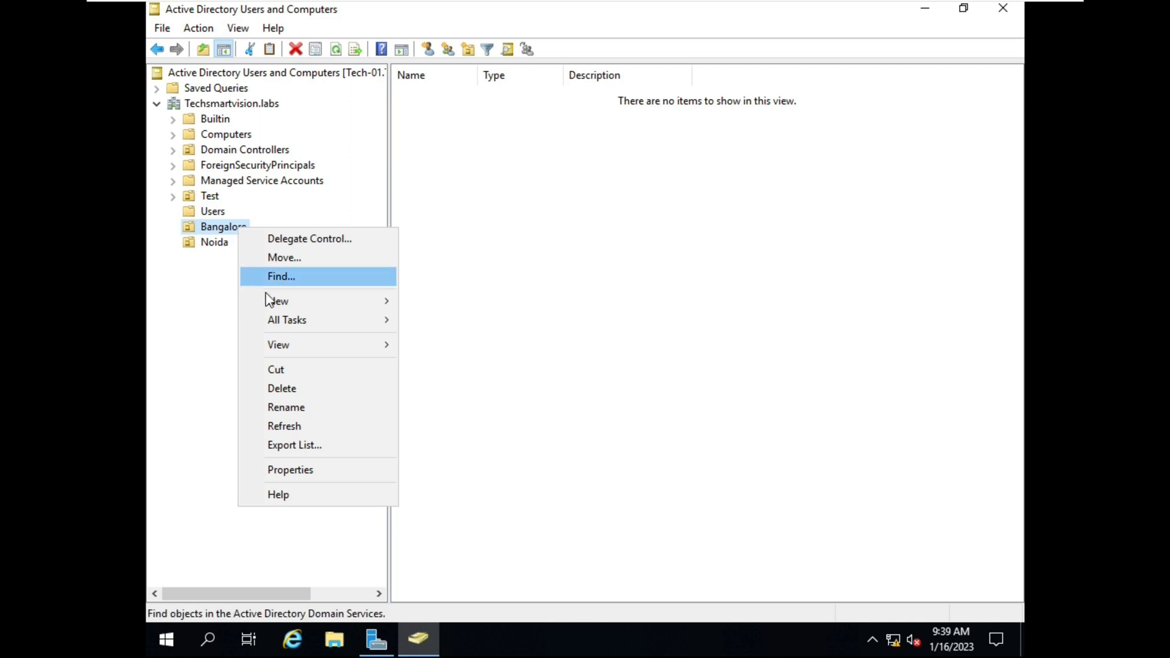
pyautogui.moveTo(295, 310)
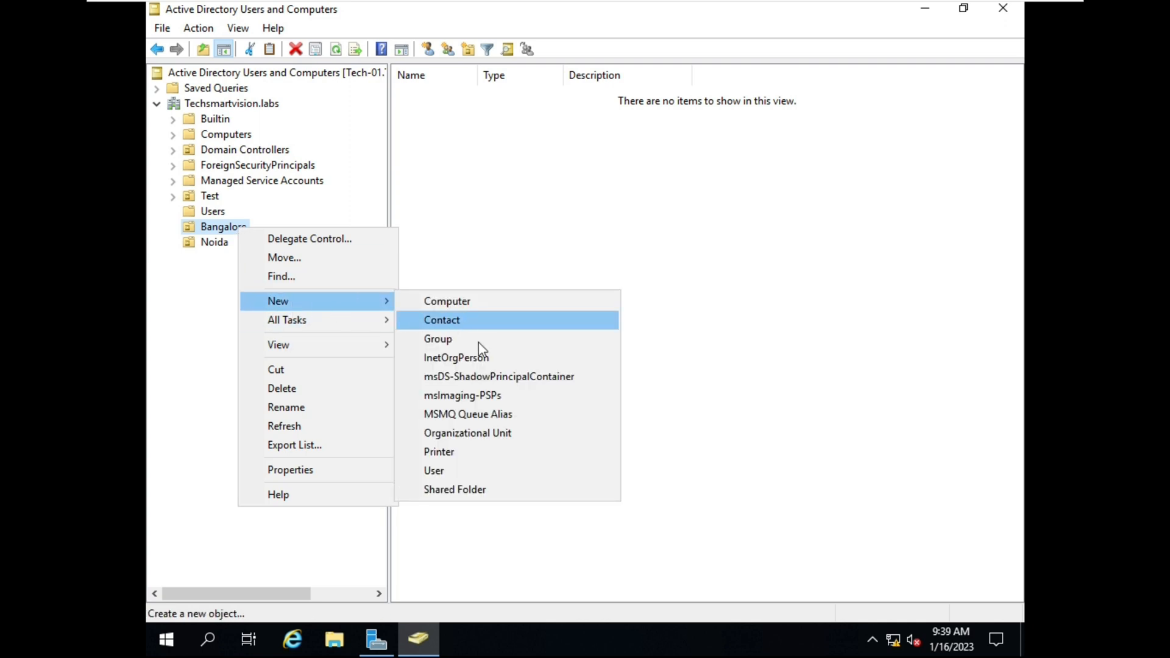
pyautogui.click(465, 471)
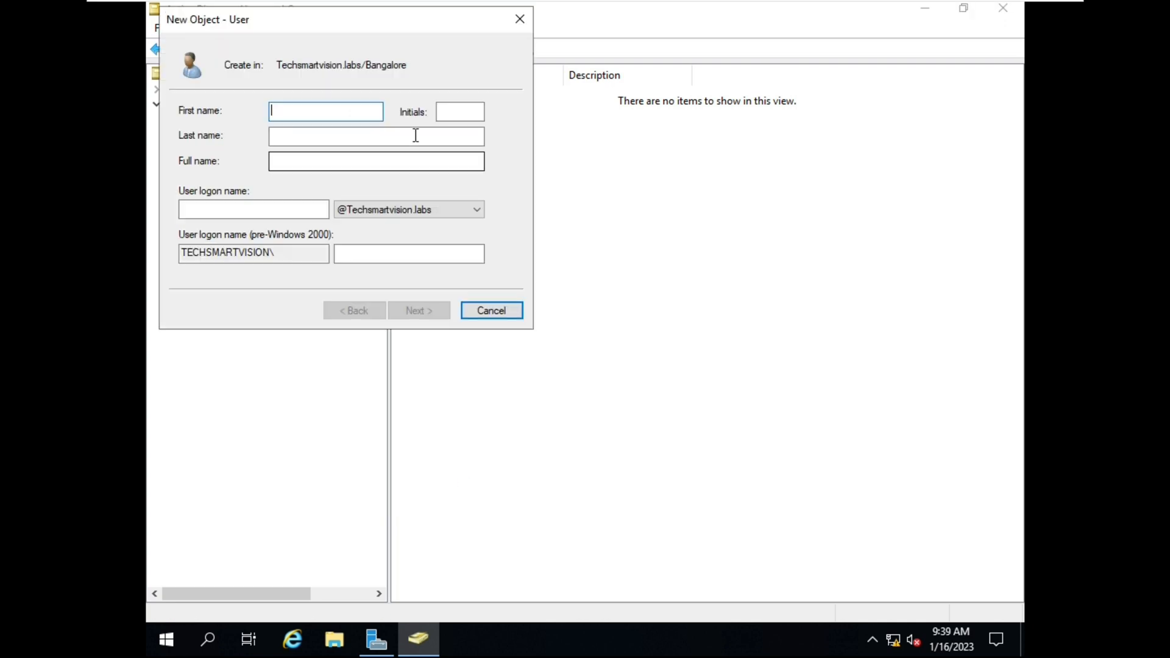
pyautogui.click(520, 18)
pyautogui.click(555, 281)
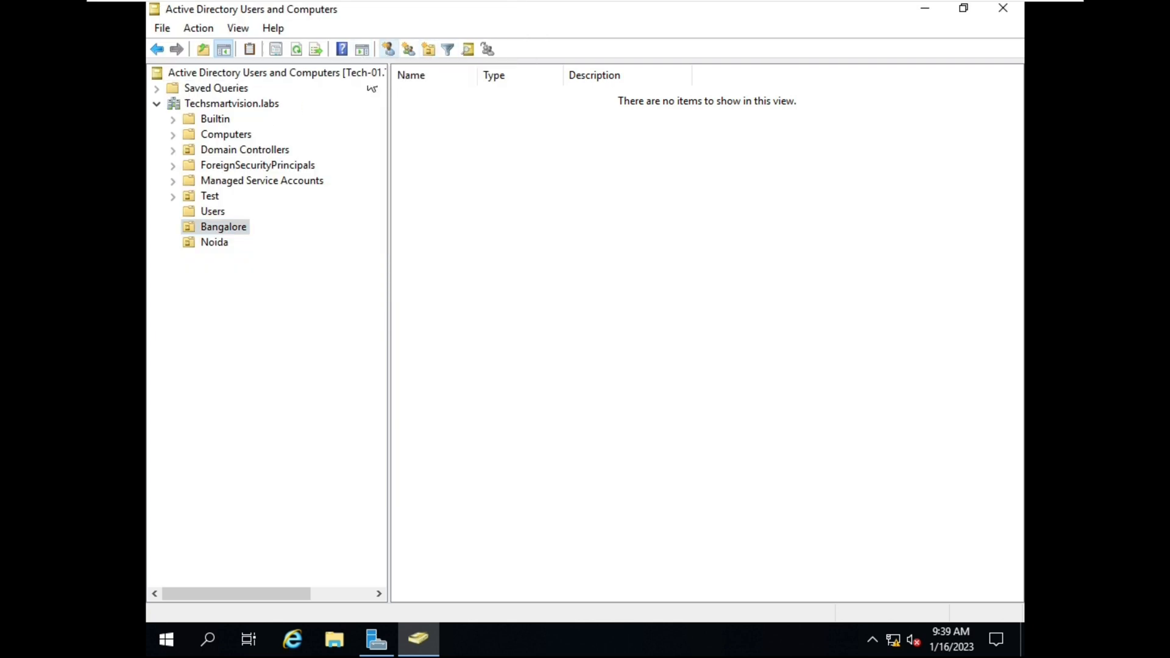
pyautogui.click(239, 229)
pyautogui.press('F2')
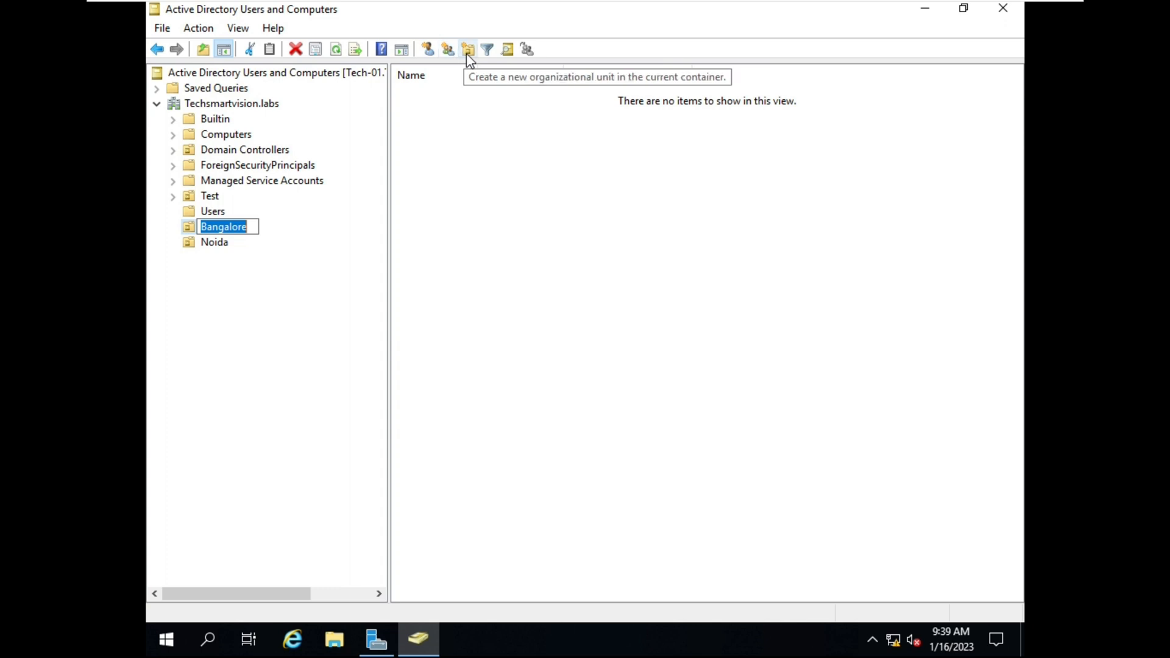
# Enter the Bangalore user's first name, last name and logon name, review the domain suffixes, and continue
pyautogui.click(429, 51)
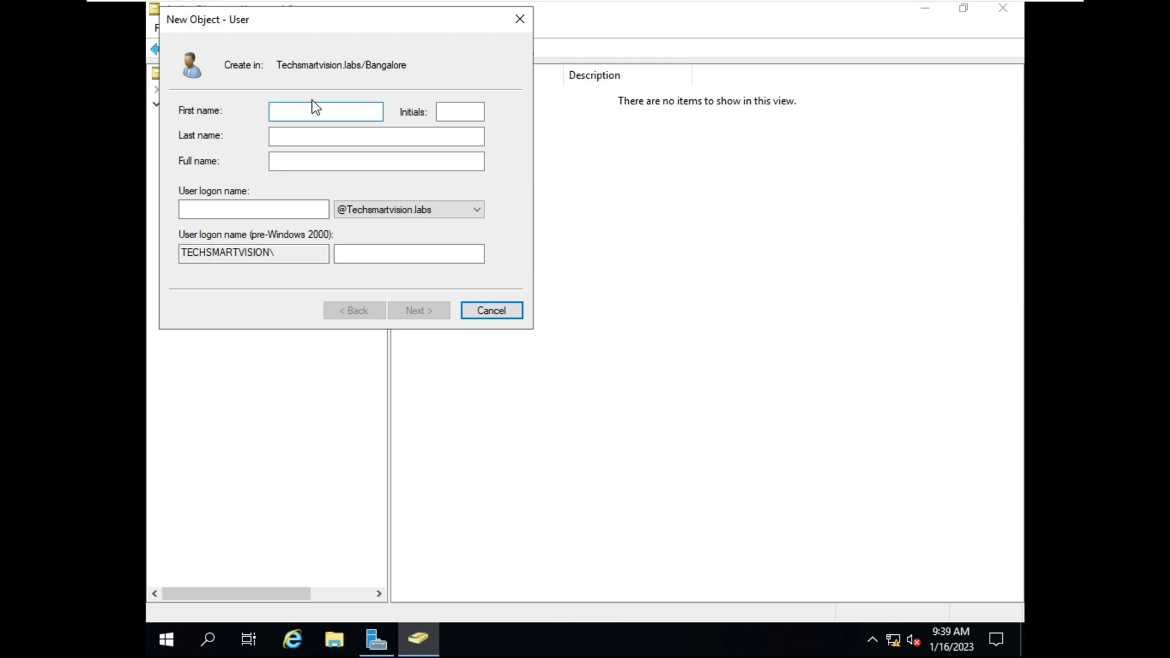
pyautogui.write('Rohan.')
pyautogui.click(306, 135)
pyautogui.write('S')
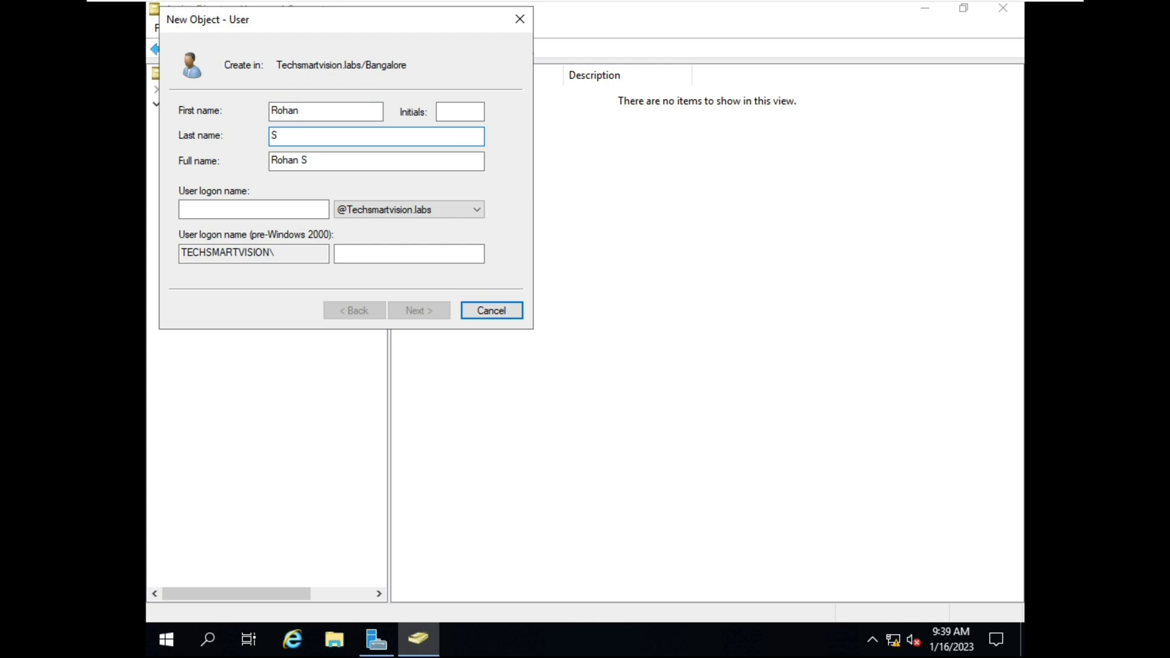
pyautogui.click(277, 210)
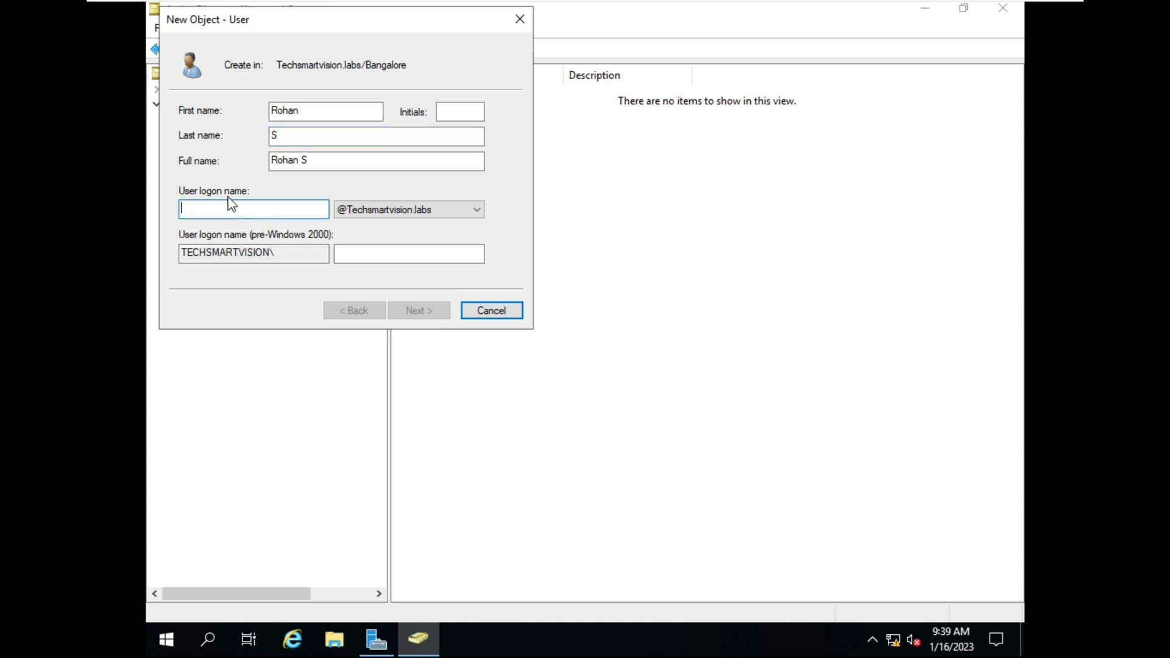
pyautogui.write('R')
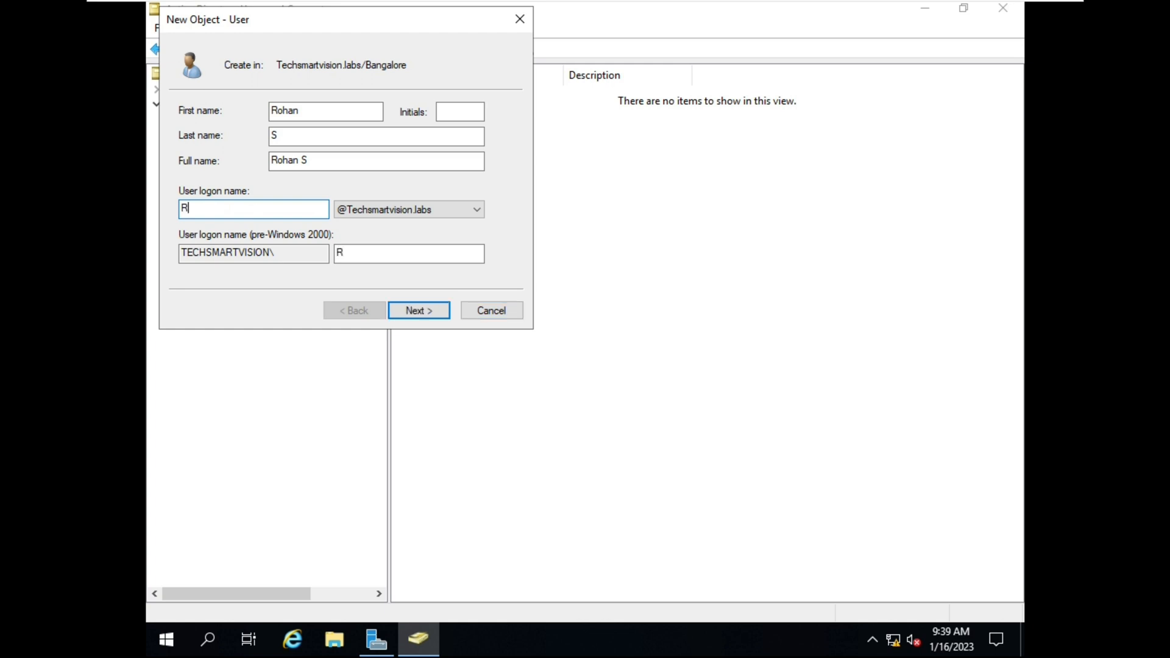
pyautogui.write('ohan.s')
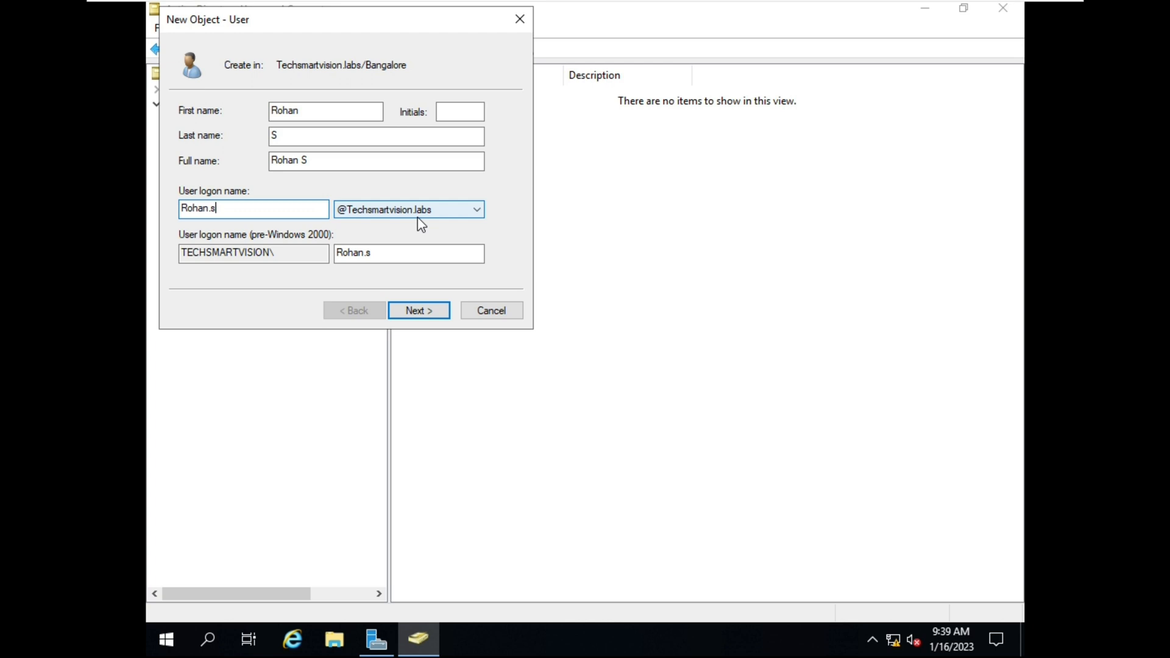
pyautogui.click(475, 209)
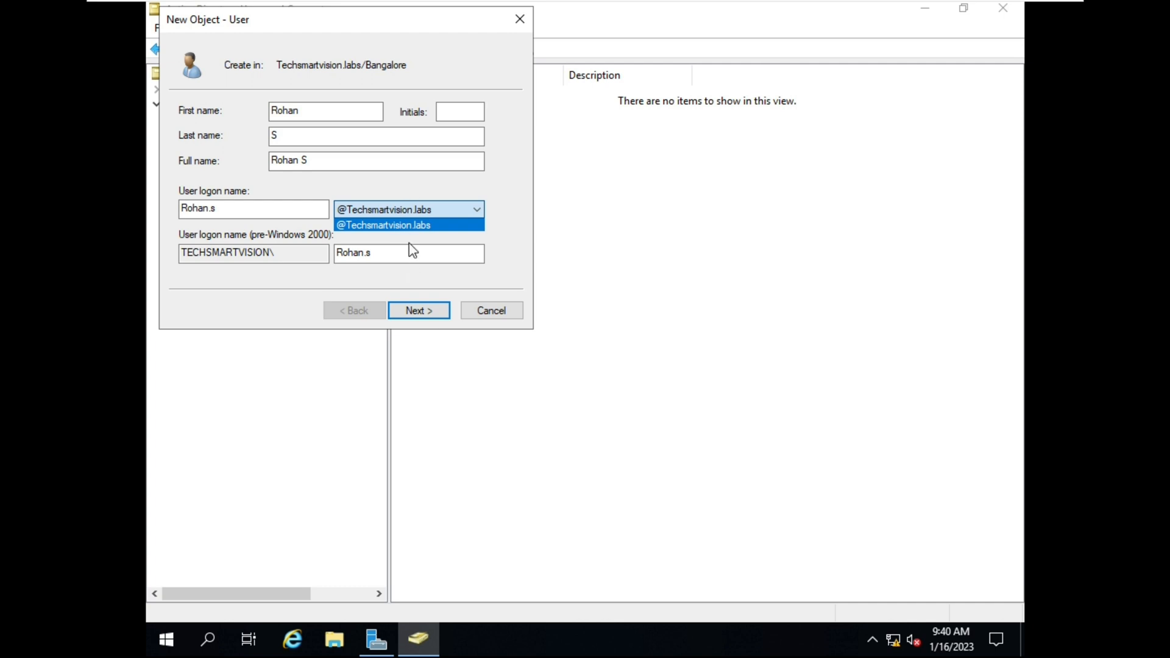
pyautogui.click(433, 246)
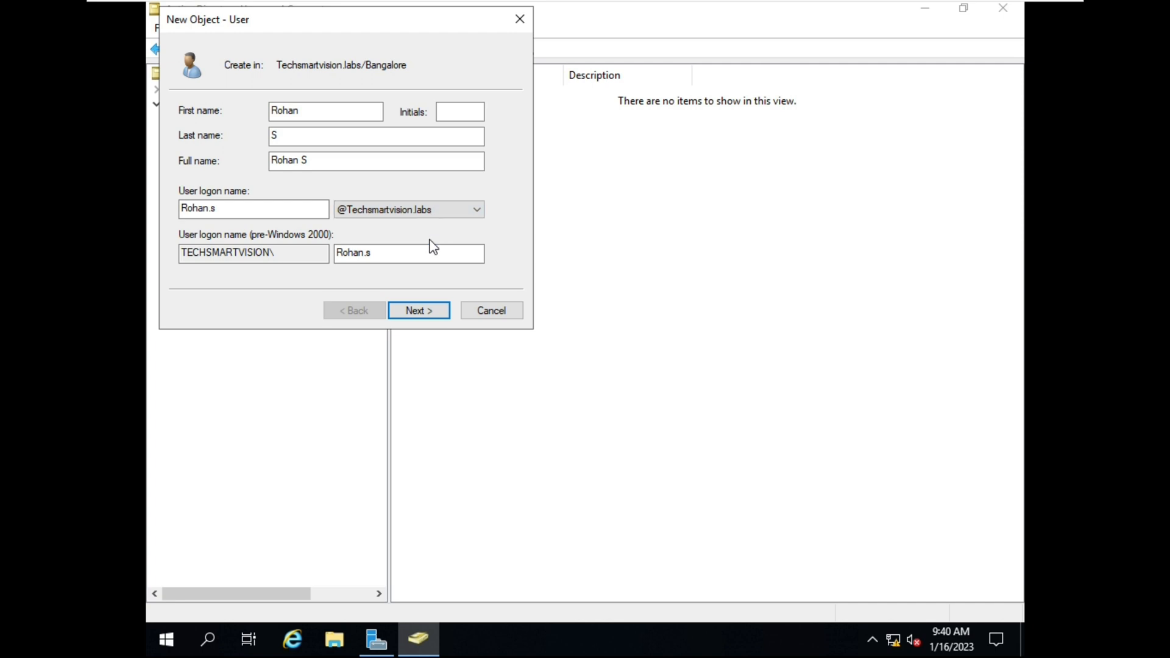
pyautogui.click(425, 312)
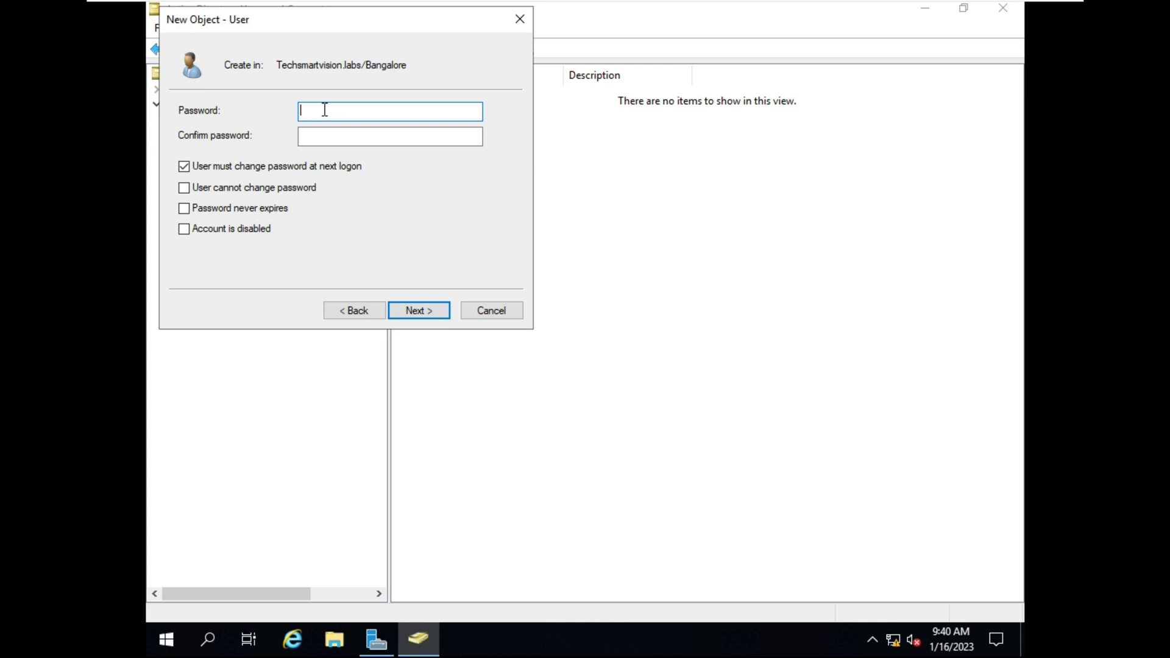
# Type the user's password in Password and retype it in Confirm password
pyautogui.write('•••••••••••••••••')
pyautogui.press('Tab')
pyautogui.write('••••••••••')
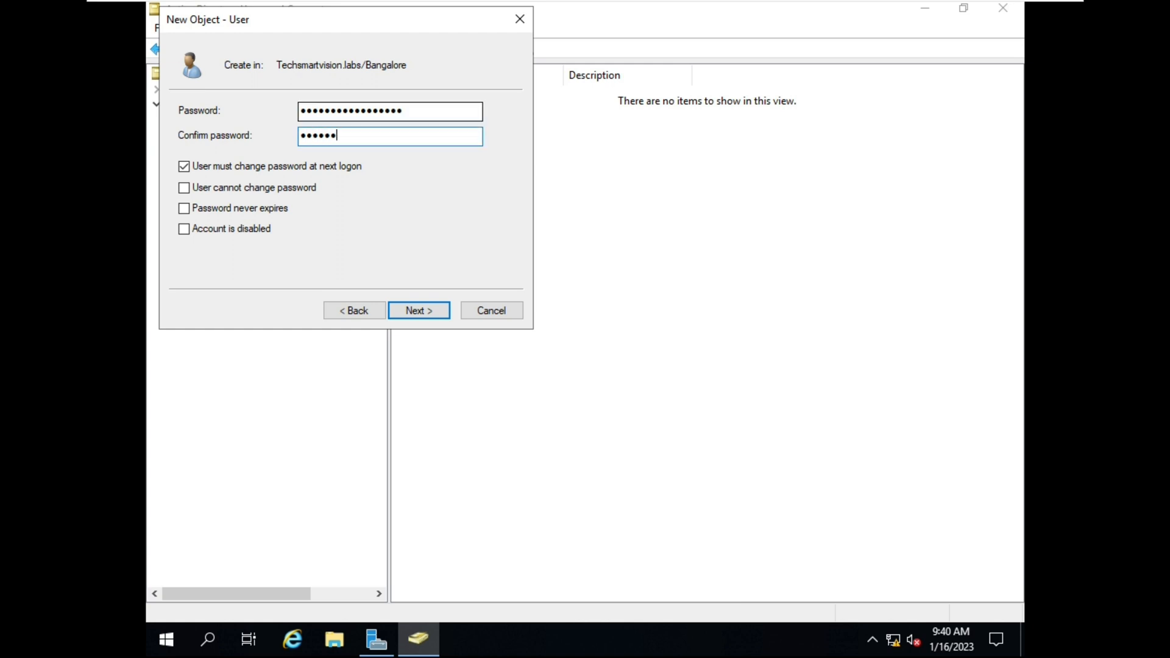
pyautogui.write('•••••••')
# Uncheck 'User must change password at next logon', leave the other account options cleared, and continue
pyautogui.click(440, 113)
pyautogui.click(183, 166)
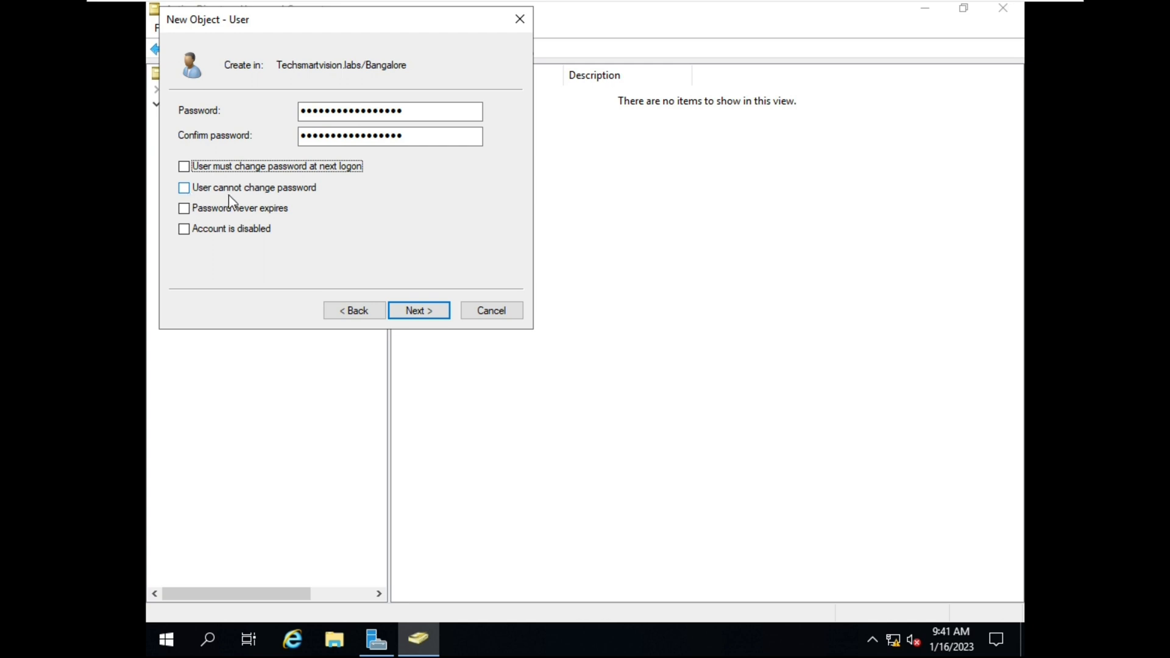
pyautogui.click(189, 190)
pyautogui.click(189, 190)
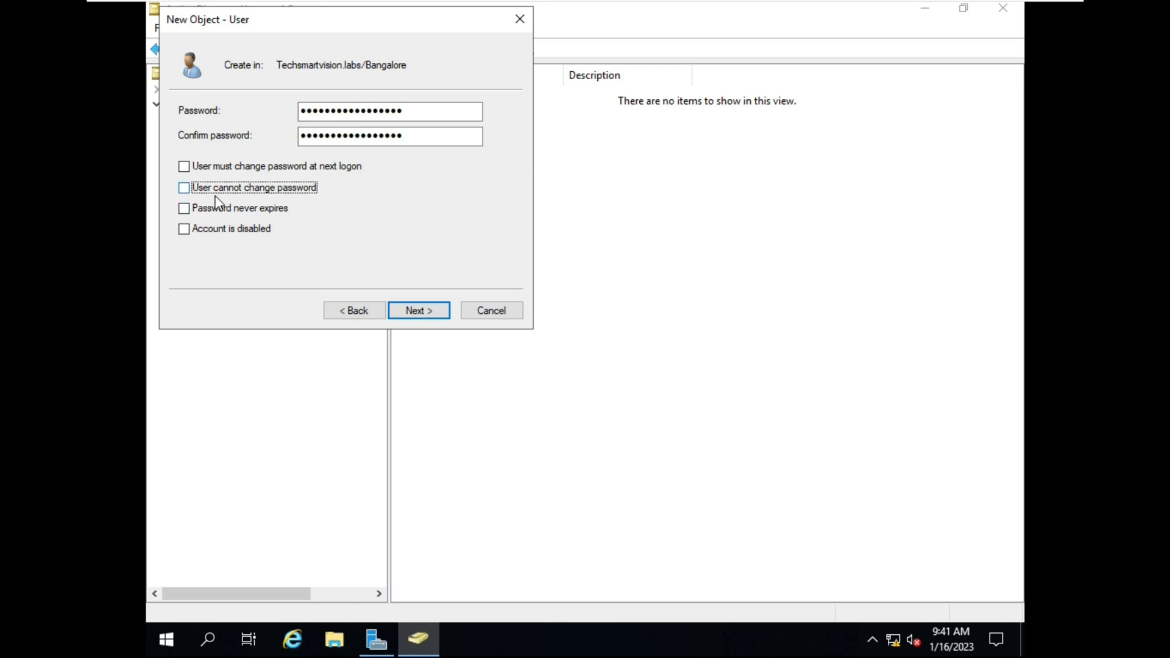
pyautogui.click(185, 210)
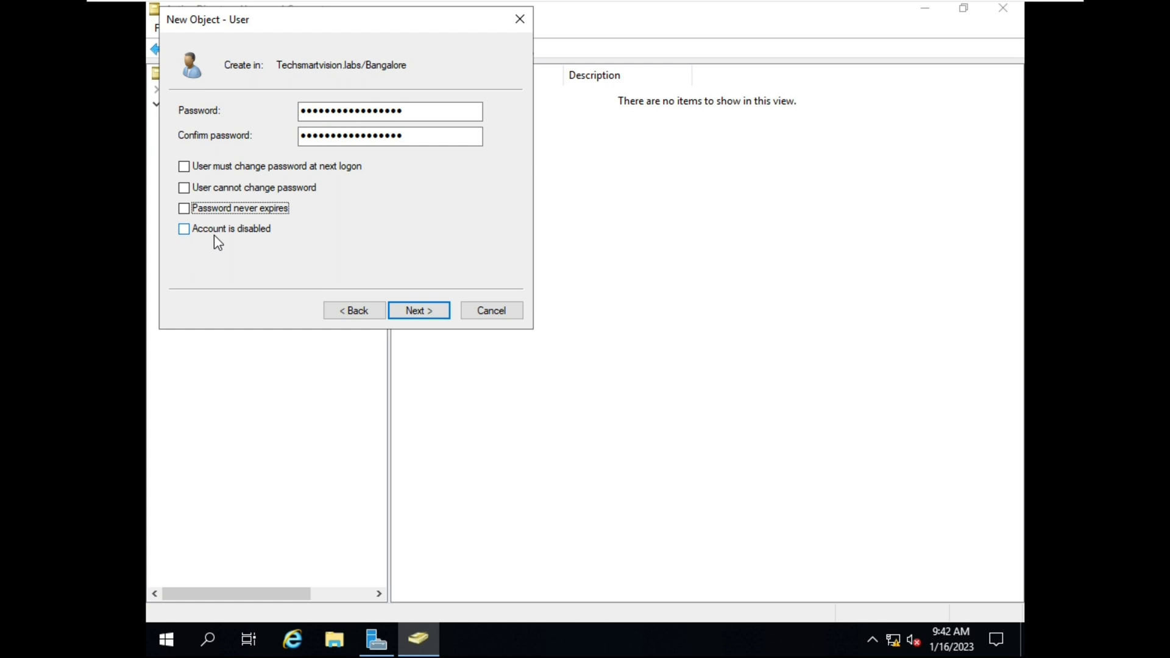
pyautogui.click(182, 230)
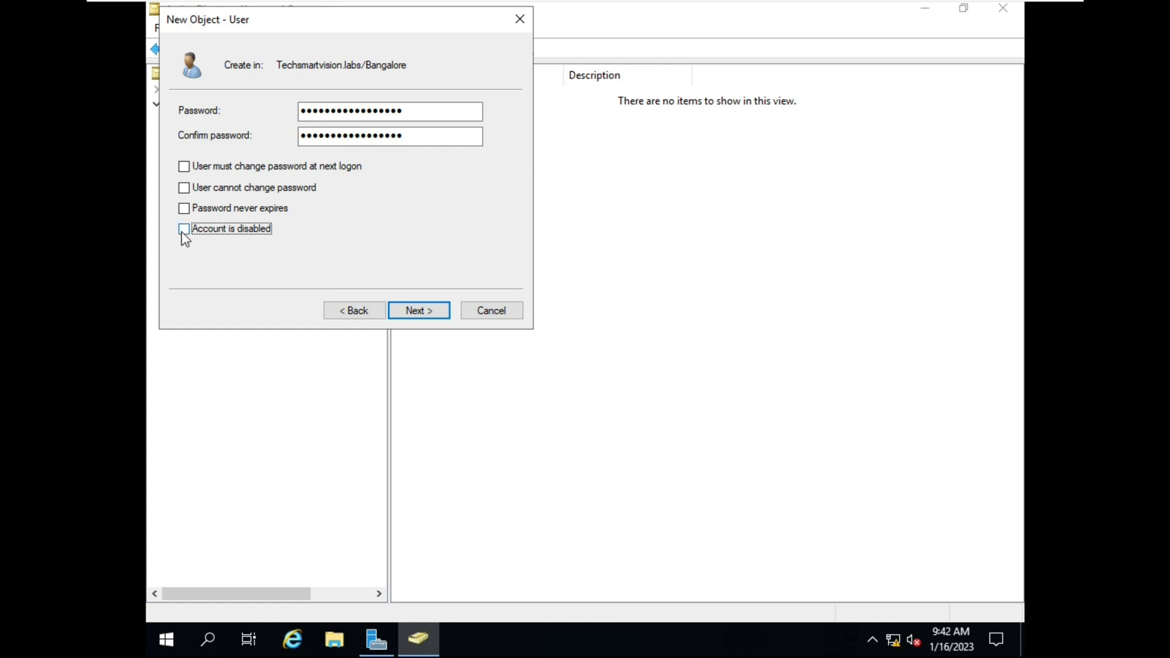
pyautogui.click(431, 314)
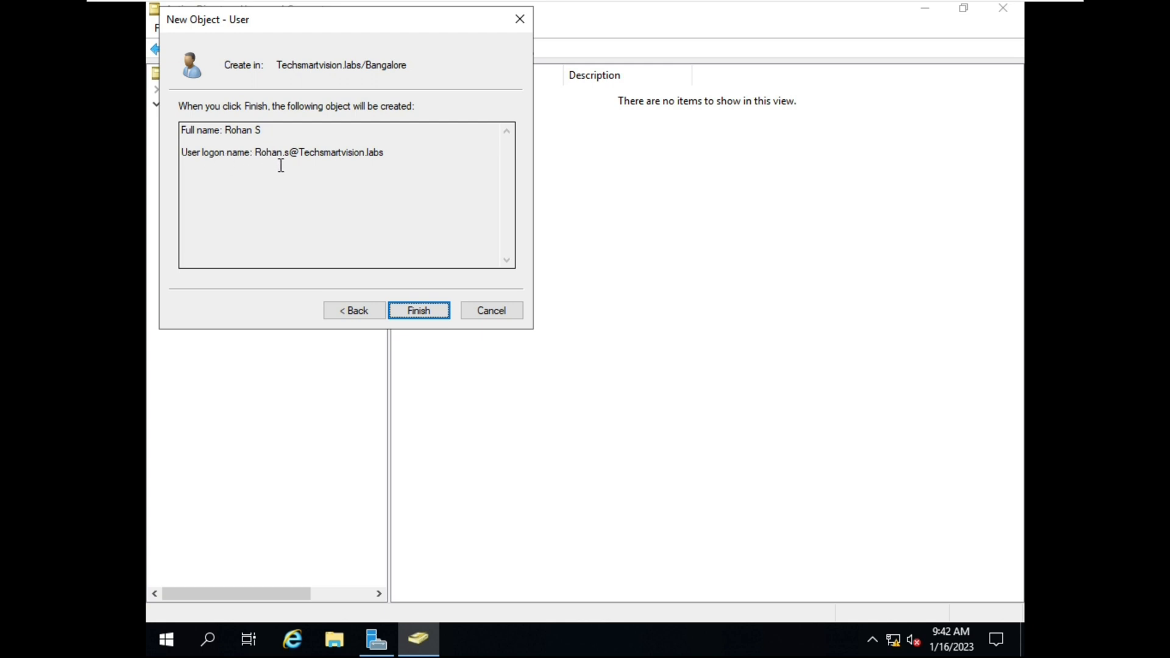
# Finish creating the Bangalore user, then switch between the Bangalore and Noida units to compare them
pyautogui.click(439, 312)
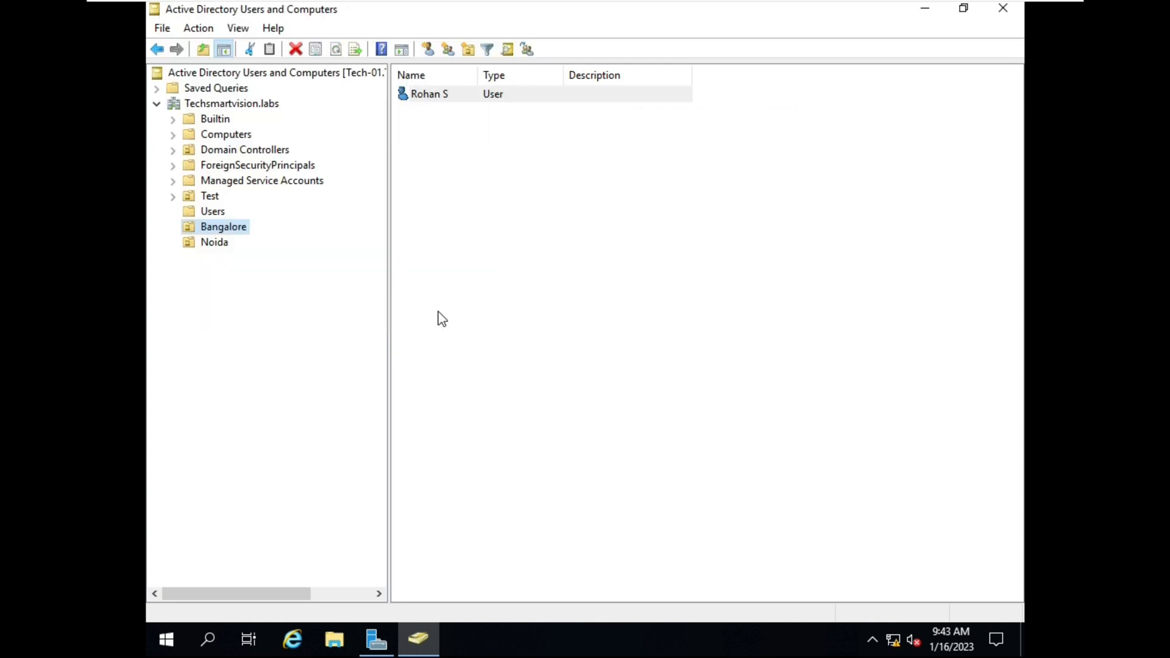
pyautogui.click(456, 254)
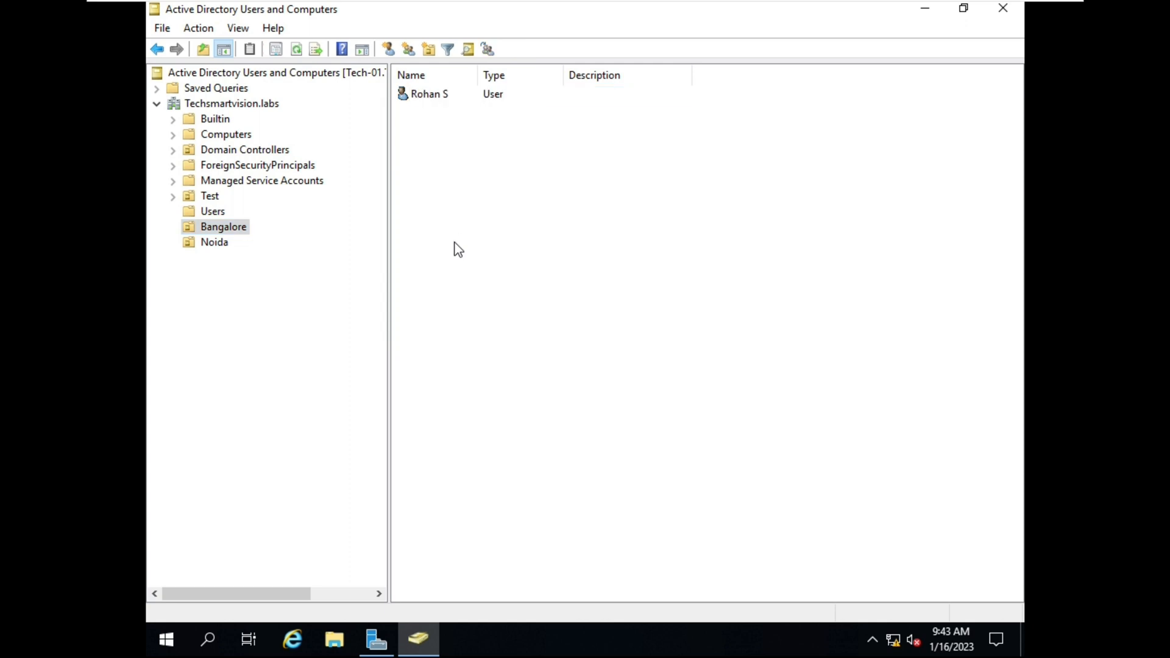
pyautogui.click(239, 231)
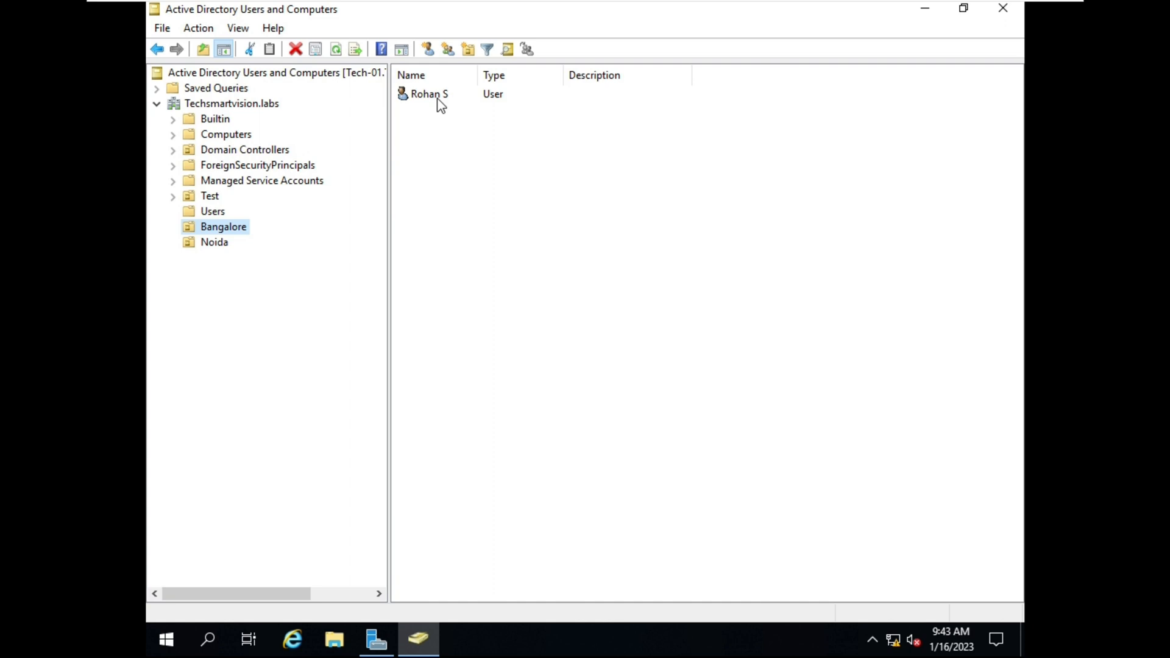
pyautogui.click(223, 250)
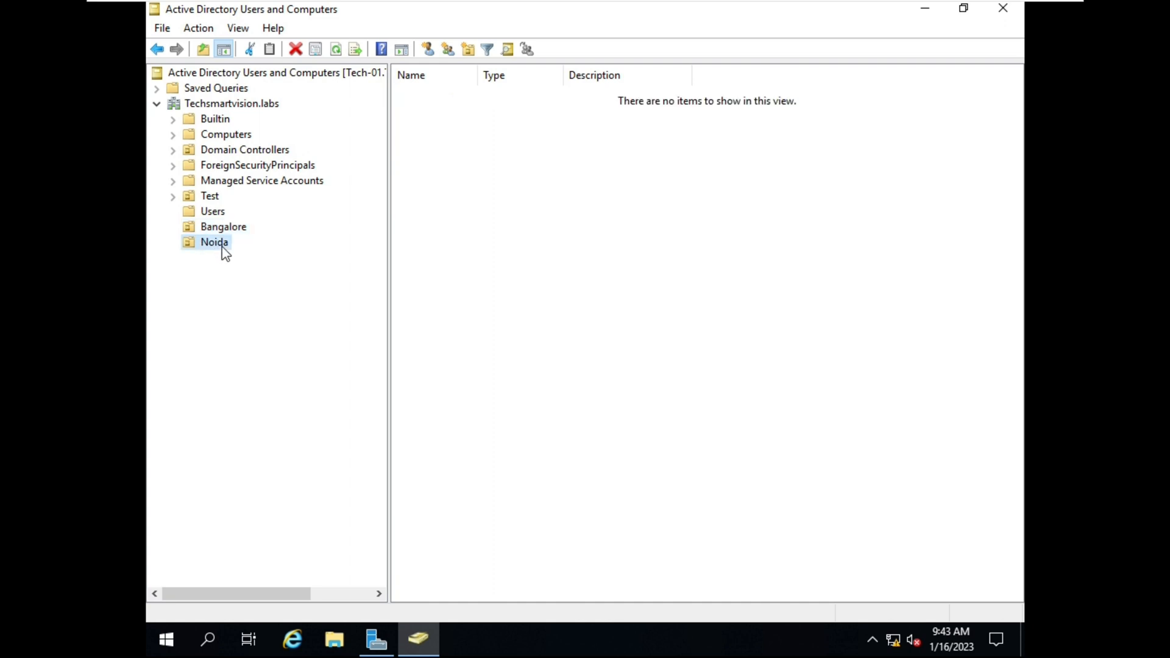
pyautogui.click(232, 228)
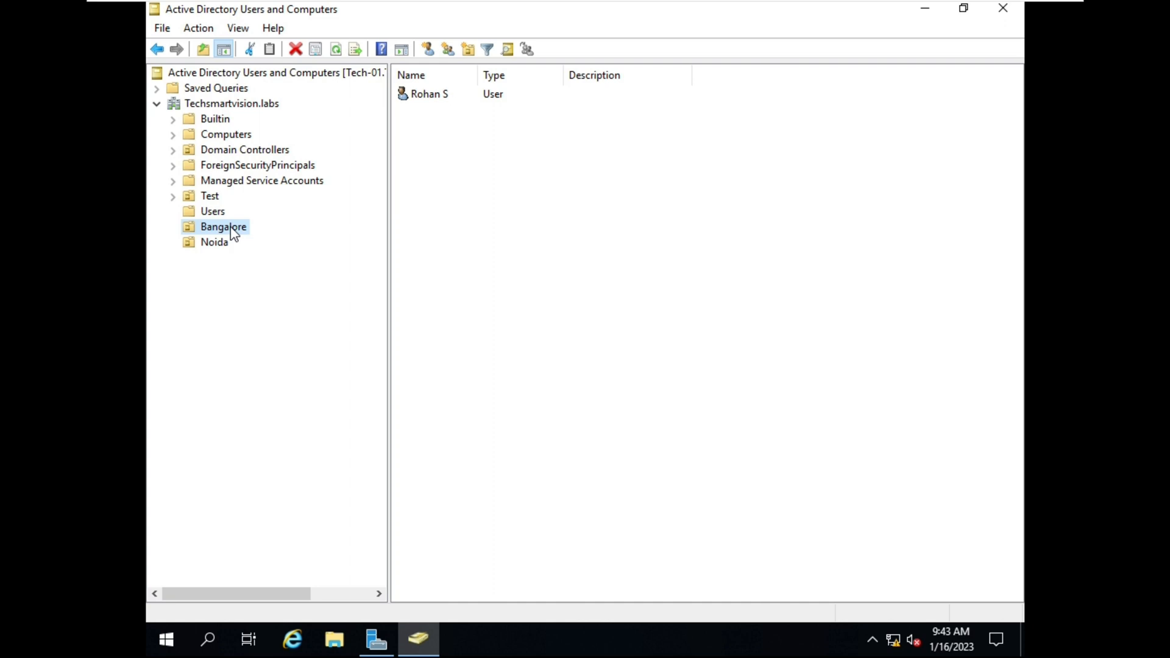
pyautogui.click(226, 247)
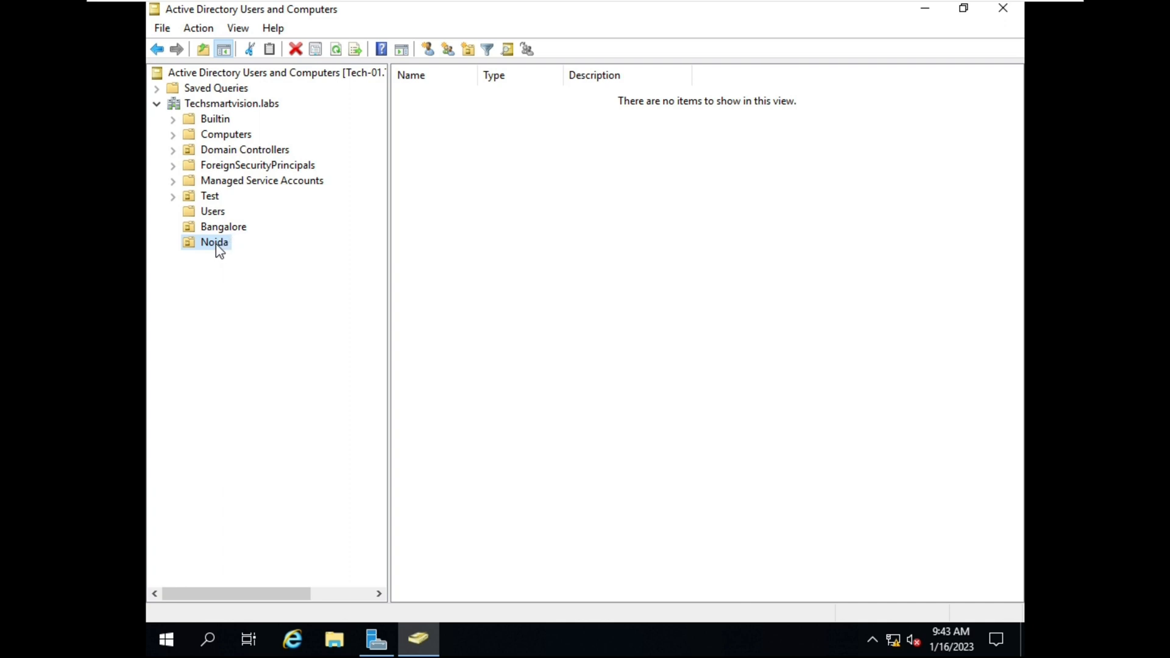
# Start a new user in the Noida unit and enter its first and last names
pyautogui.rightClick(220, 251)
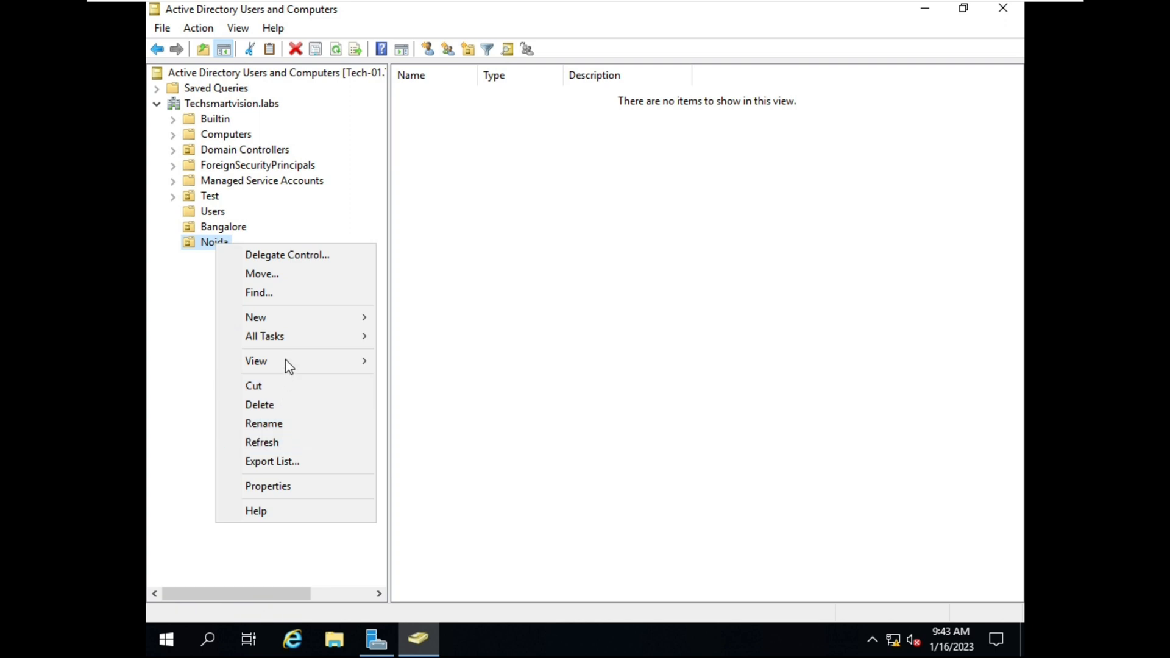
pyautogui.moveTo(294, 326)
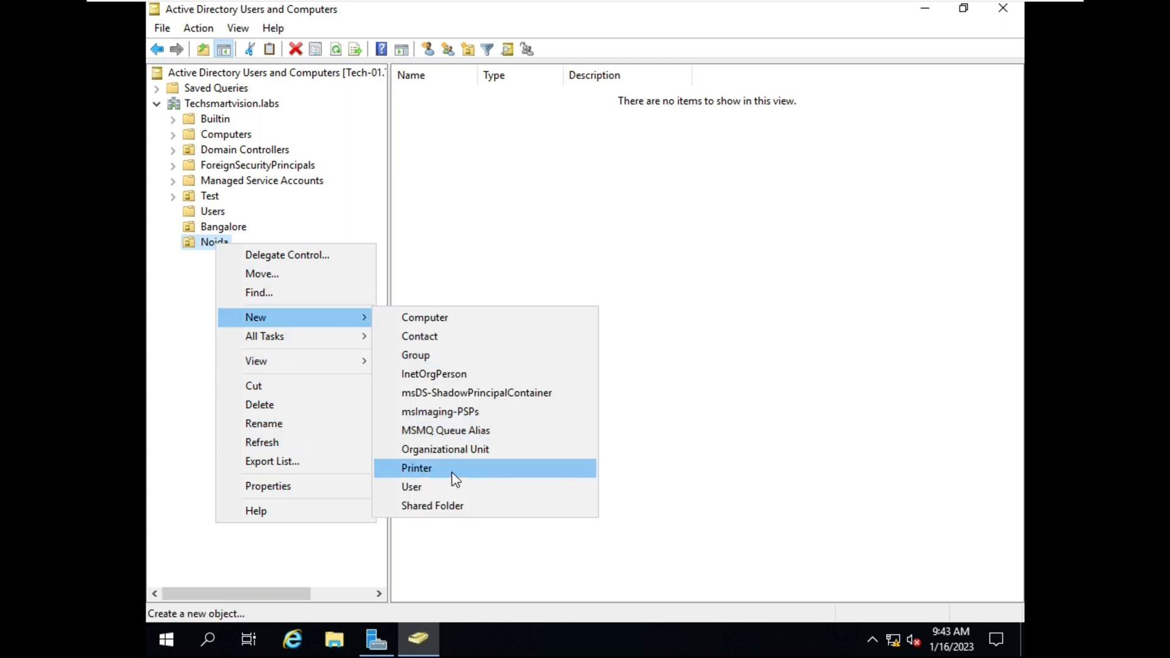
pyautogui.click(454, 488)
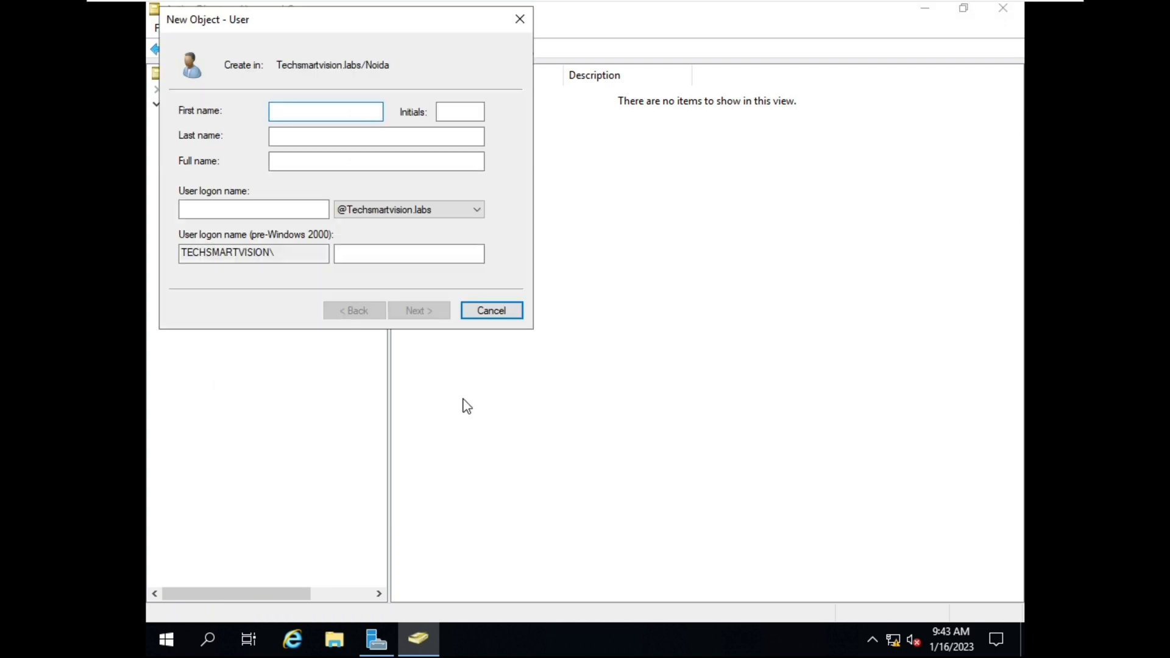
pyautogui.write('Arte')
pyautogui.press('BackSpace')
pyautogui.press('BackSpace')
pyautogui.write('baz')
pyautogui.click(320, 134)
pyautogui.write('B')
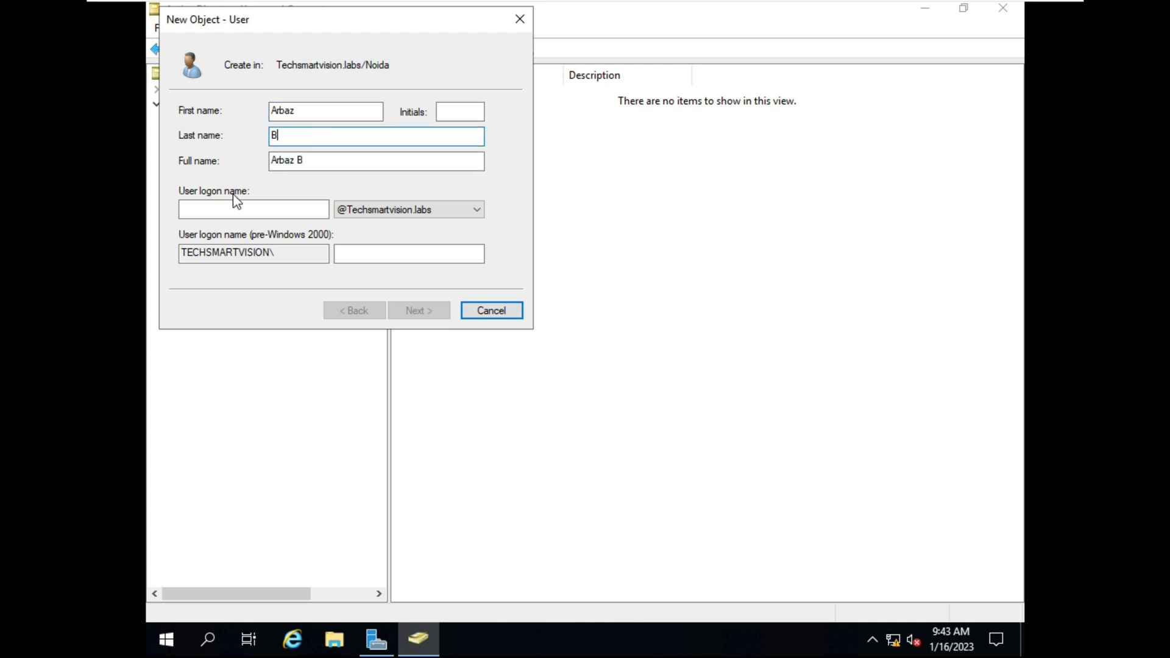
# Enter the Noida user's logon name, move on, and type the account password
pyautogui.click(273, 212)
pyautogui.write('Arbaz')
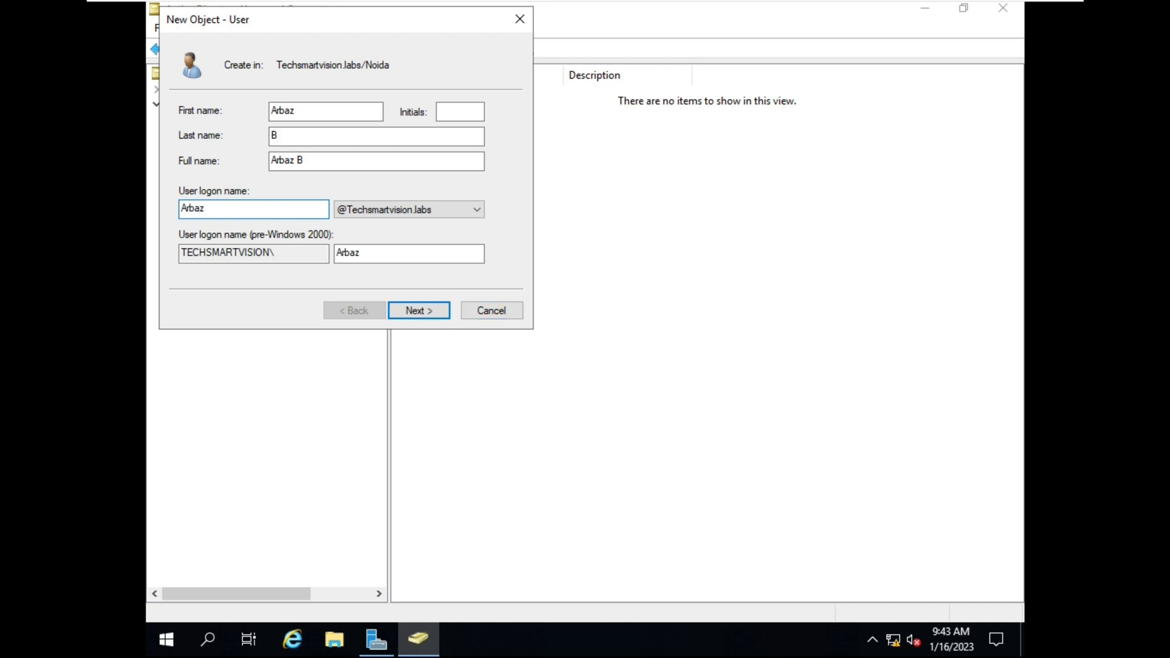
pyautogui.write('.b')
pyautogui.click(433, 317)
pyautogui.write('Pa$$w0rdWelcome@1')
pyautogui.press('Tab')
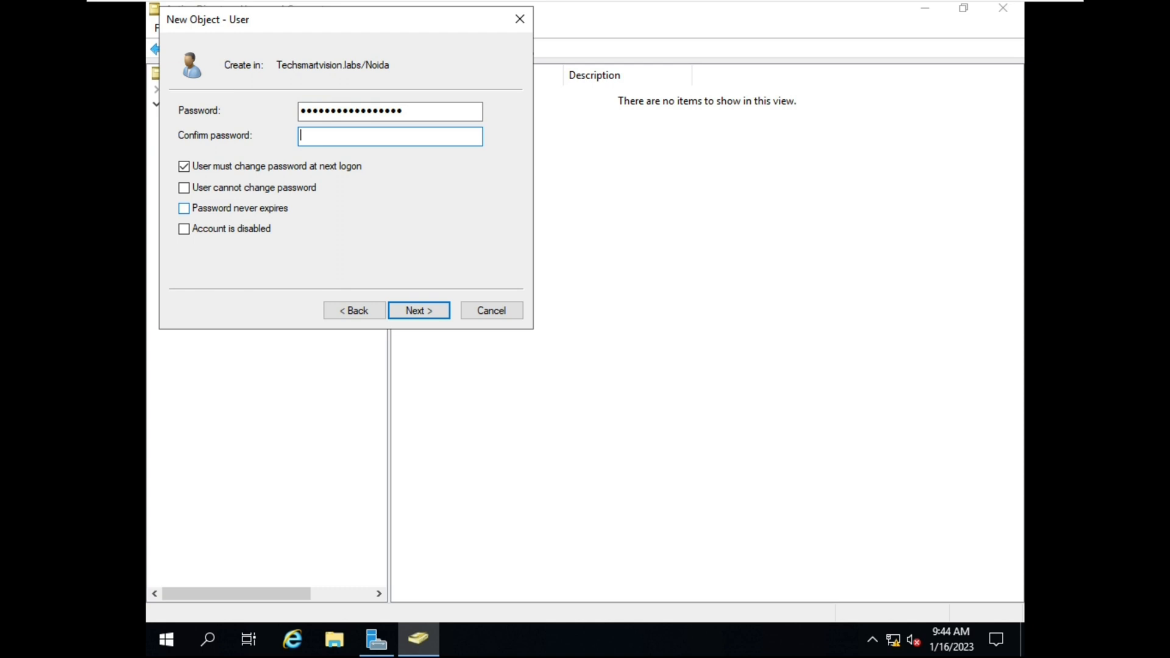
pyautogui.write('Pa$$w0rdWelcome@1')
# Finish creating the Noida user and check the contents of the Bangalore and Noida units
pyautogui.click(430, 315)
pyautogui.click(430, 312)
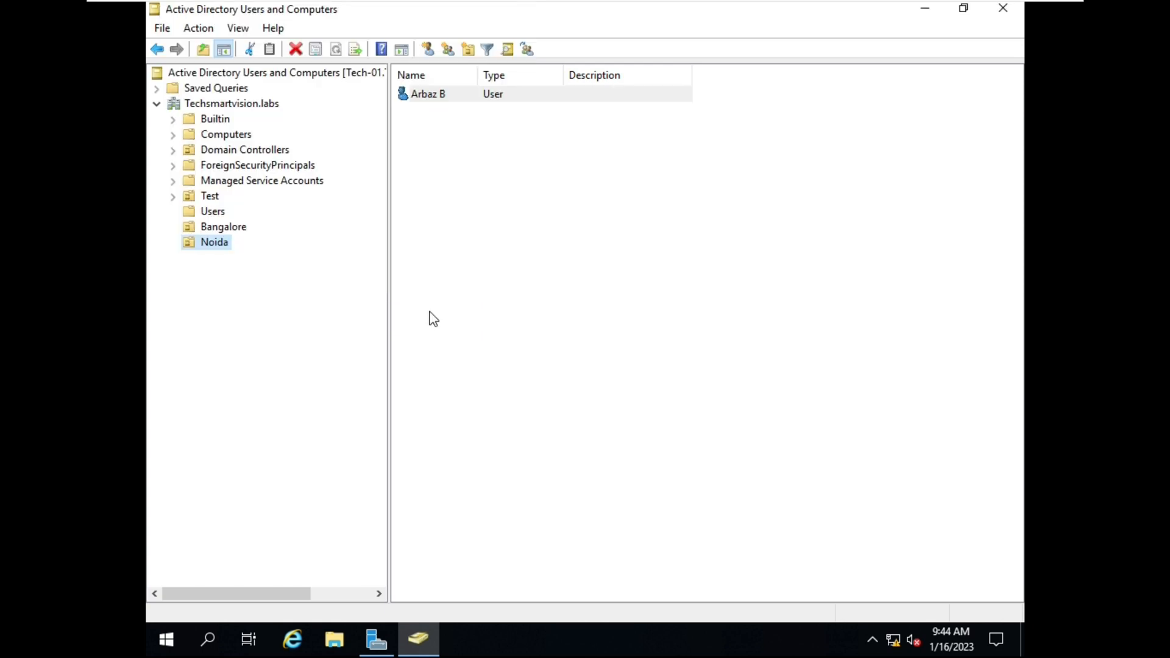
pyautogui.click(222, 227)
pyautogui.click(224, 244)
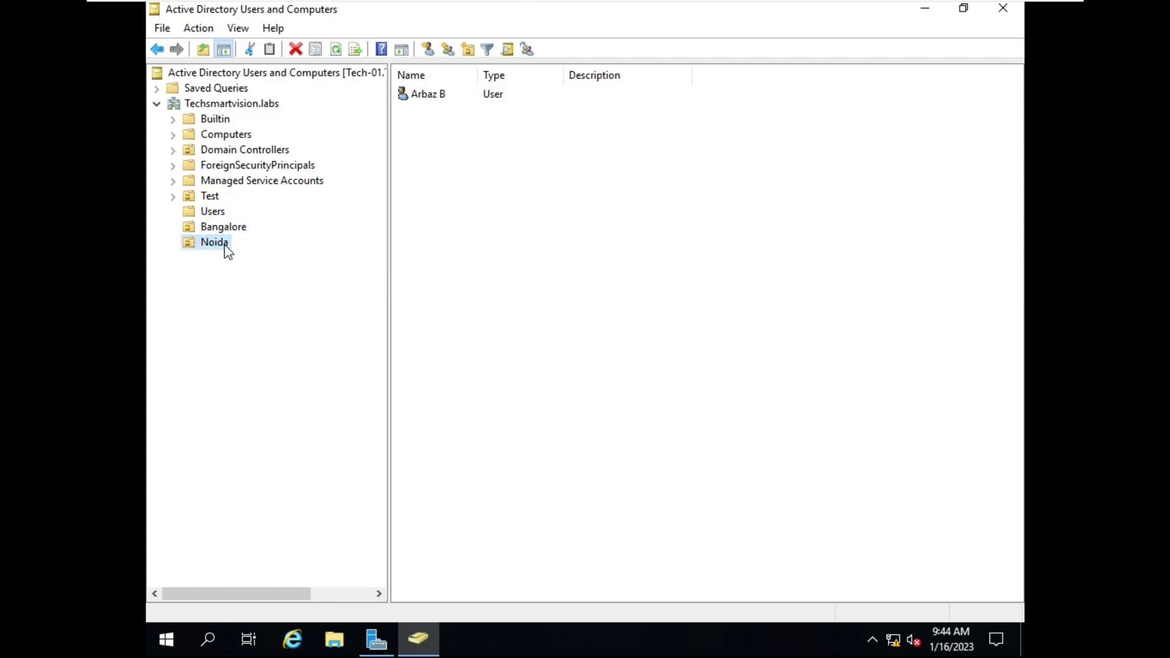
pyautogui.click(460, 117)
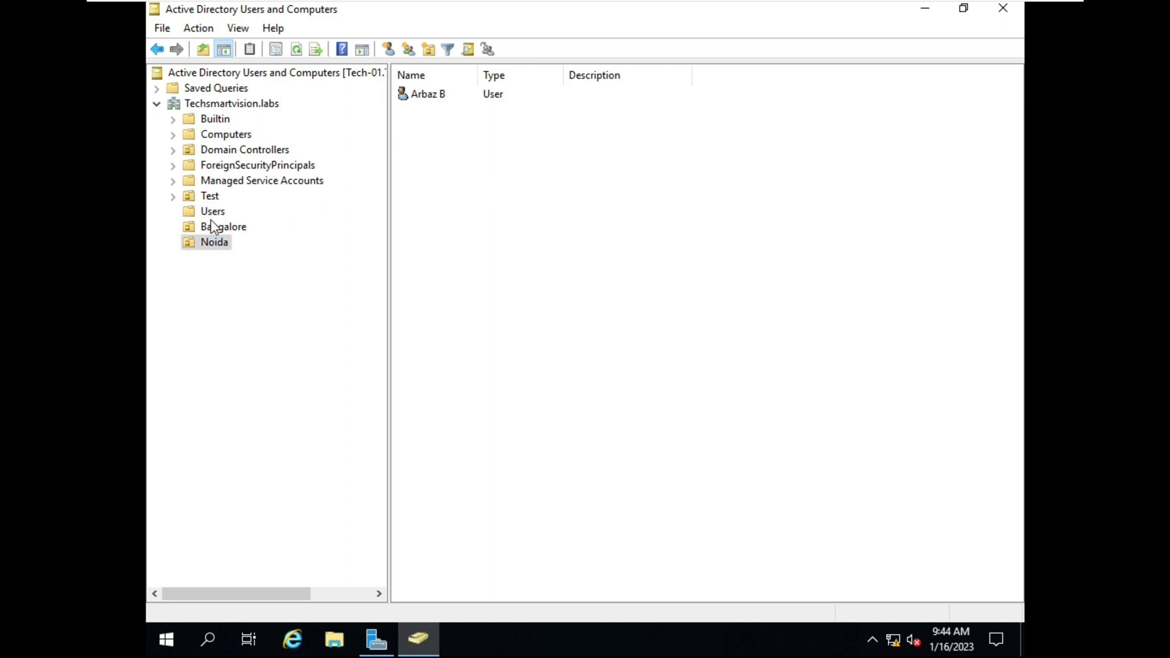
pyautogui.click(234, 230)
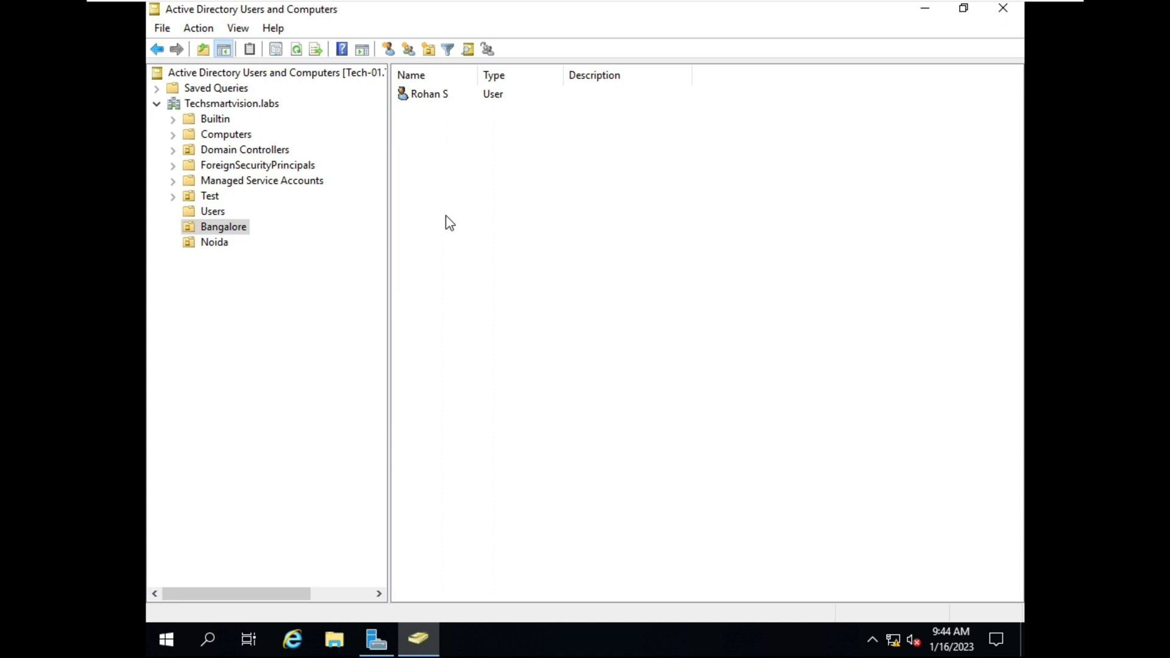
# Create a security group named 'OPS' in the Bangalore unit
pyautogui.rightClick(444, 163)
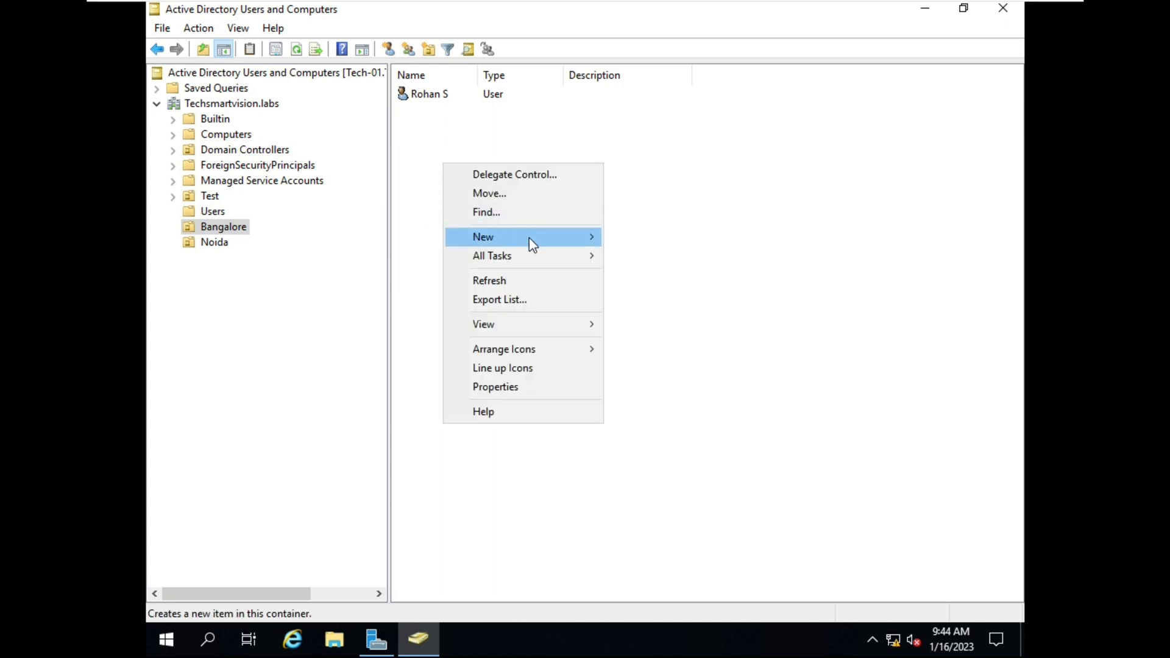
pyautogui.moveTo(528, 237)
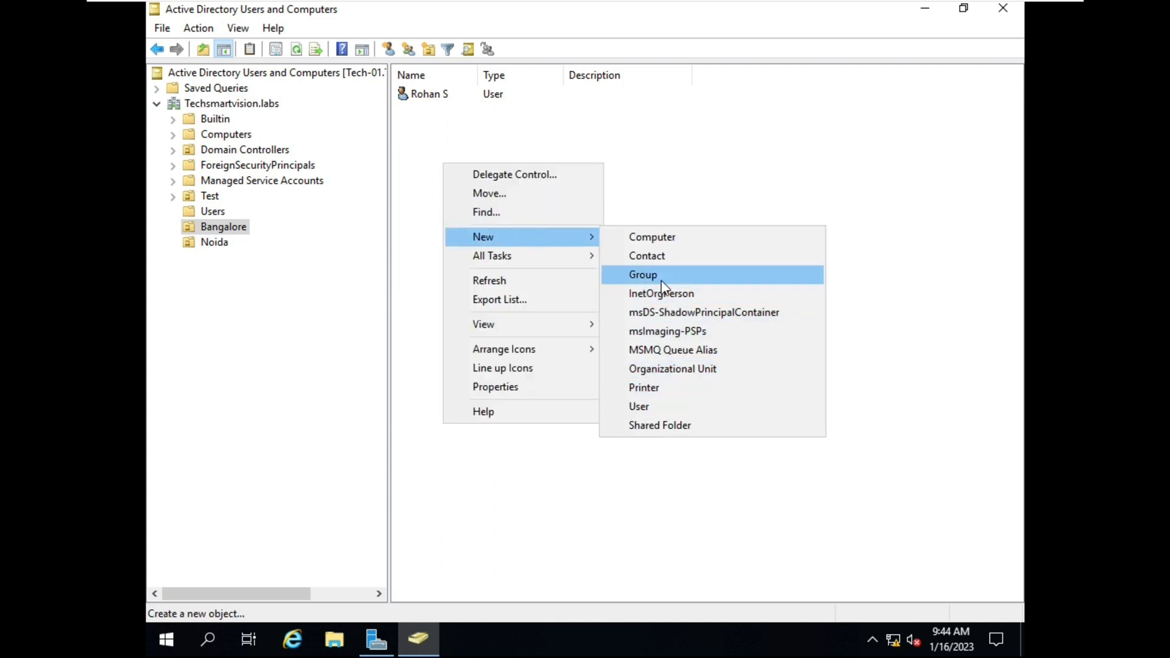
pyautogui.click(612, 134)
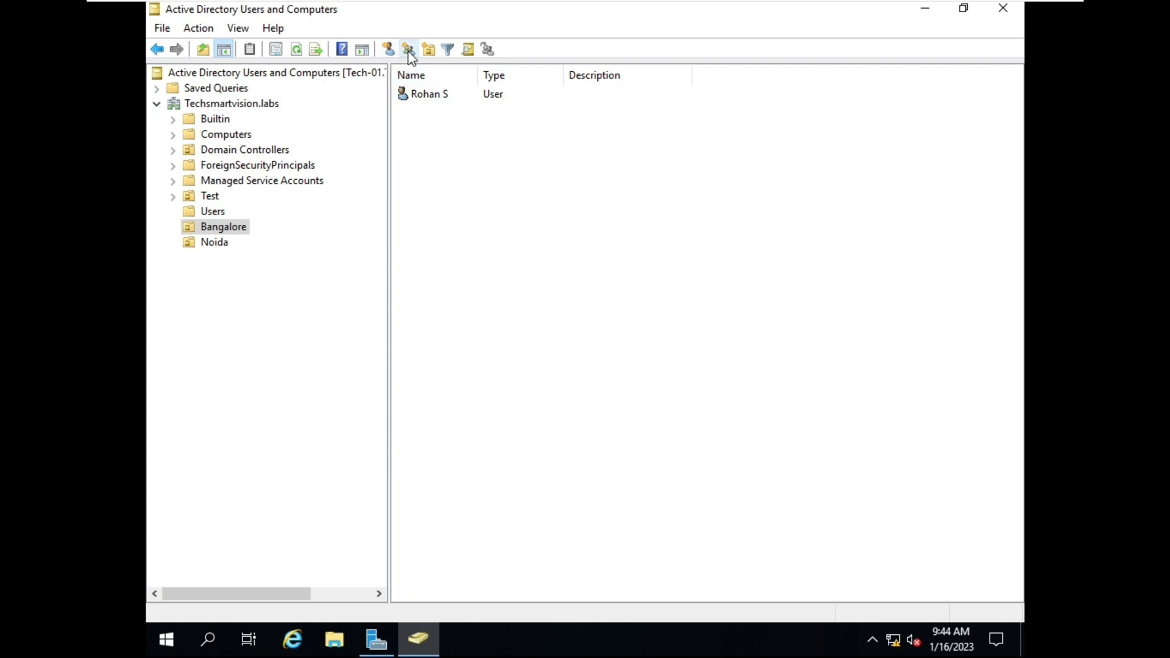
pyautogui.click(408, 50)
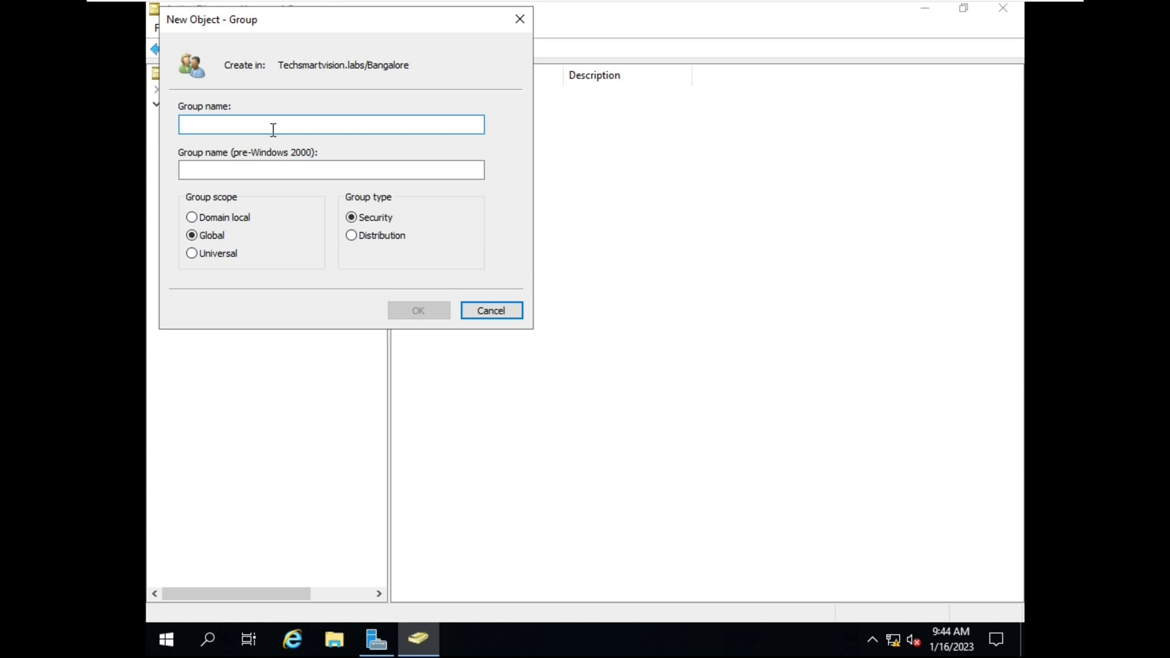
pyautogui.write('OPS')
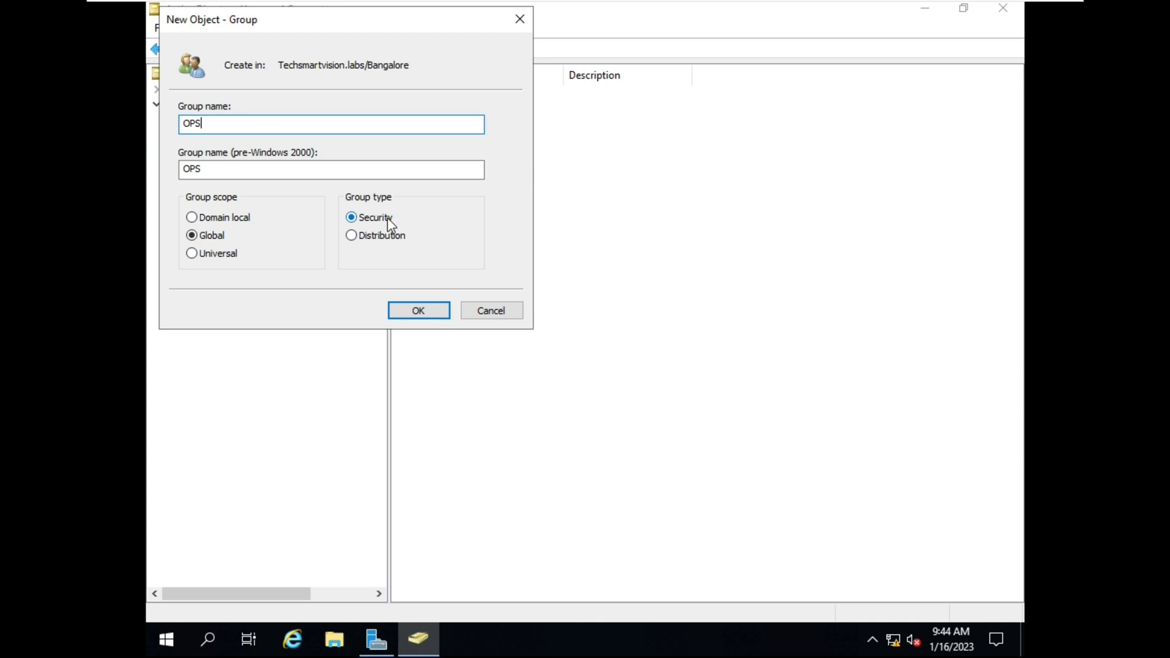
pyautogui.click(426, 318)
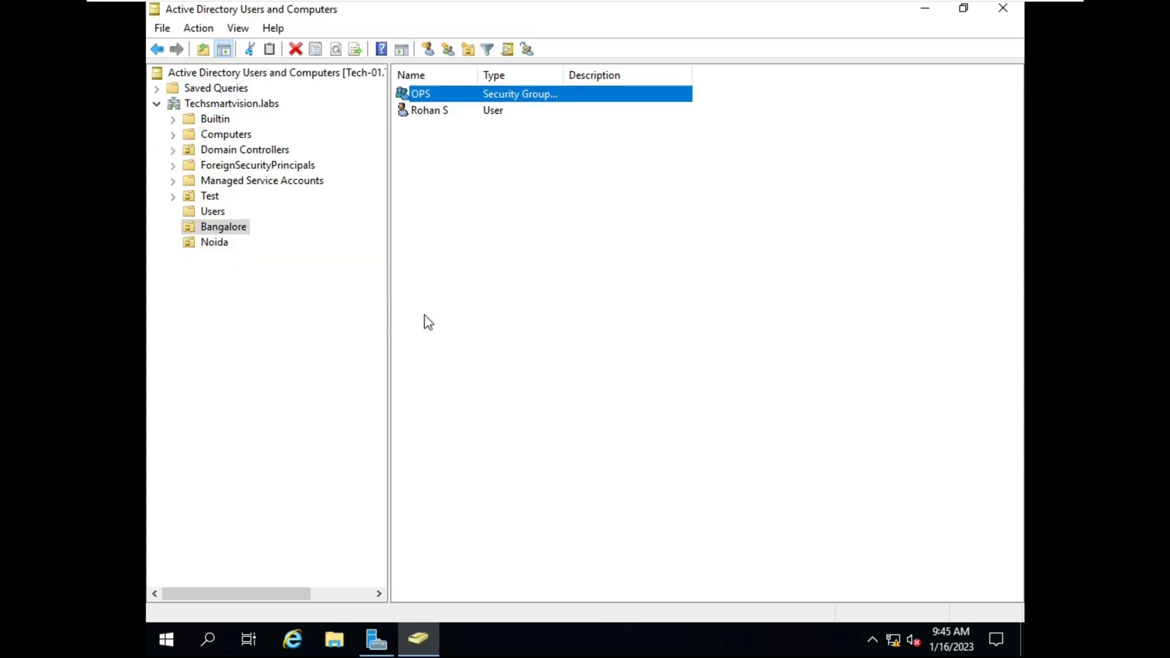
# Start creating a new user in the Bangalore unit from its context menu
pyautogui.click(489, 258)
pyautogui.click(435, 96)
pyautogui.click(457, 171)
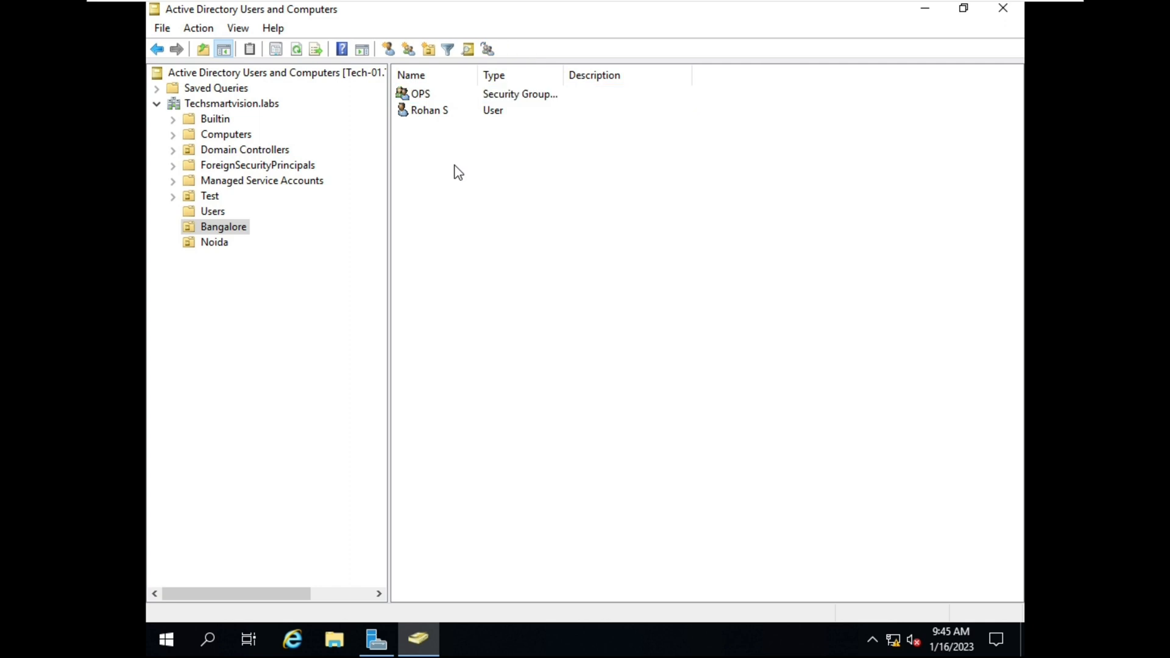
pyautogui.rightClick(455, 166)
pyautogui.moveTo(511, 326)
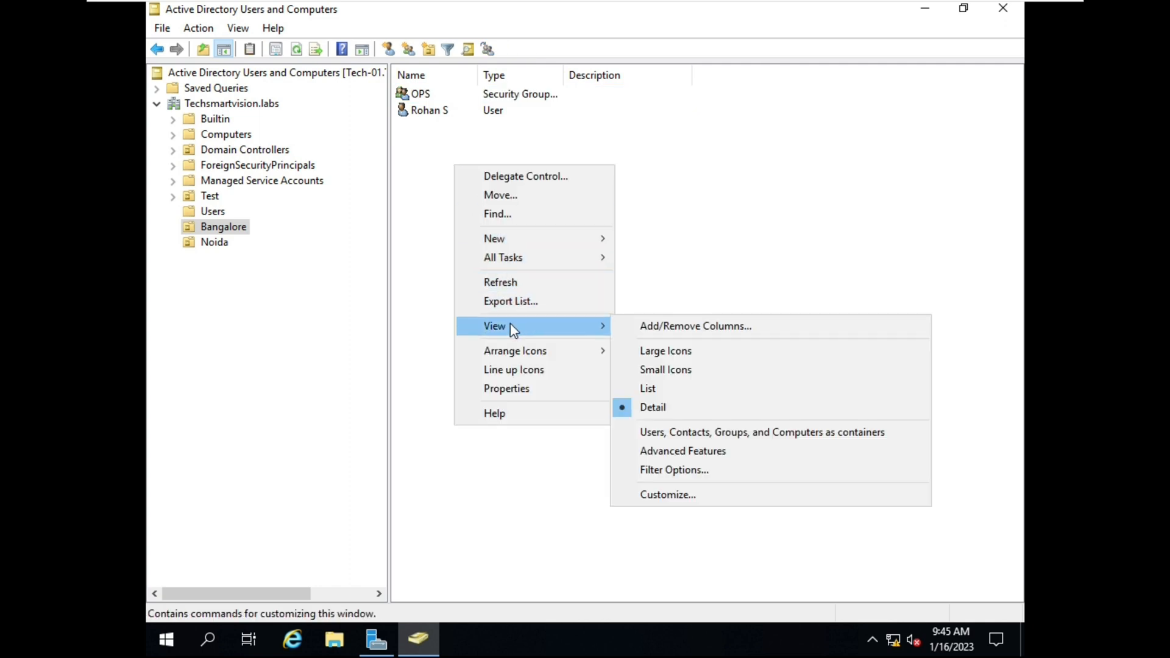
pyautogui.click(652, 262)
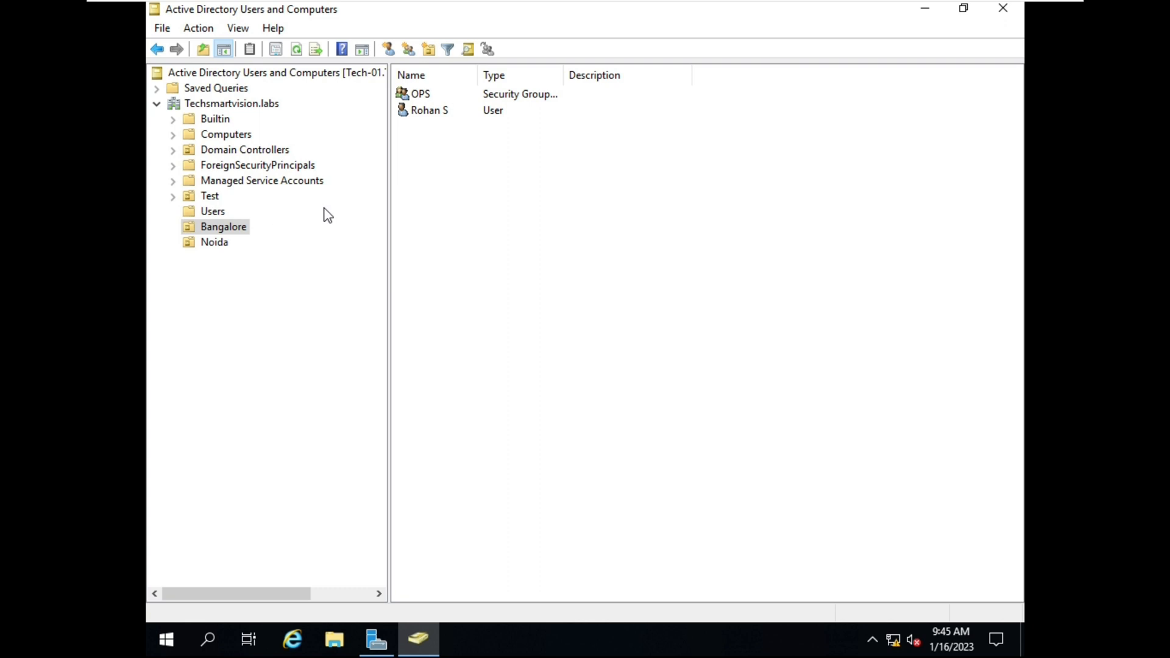
pyautogui.rightClick(548, 231)
pyautogui.moveTo(594, 305)
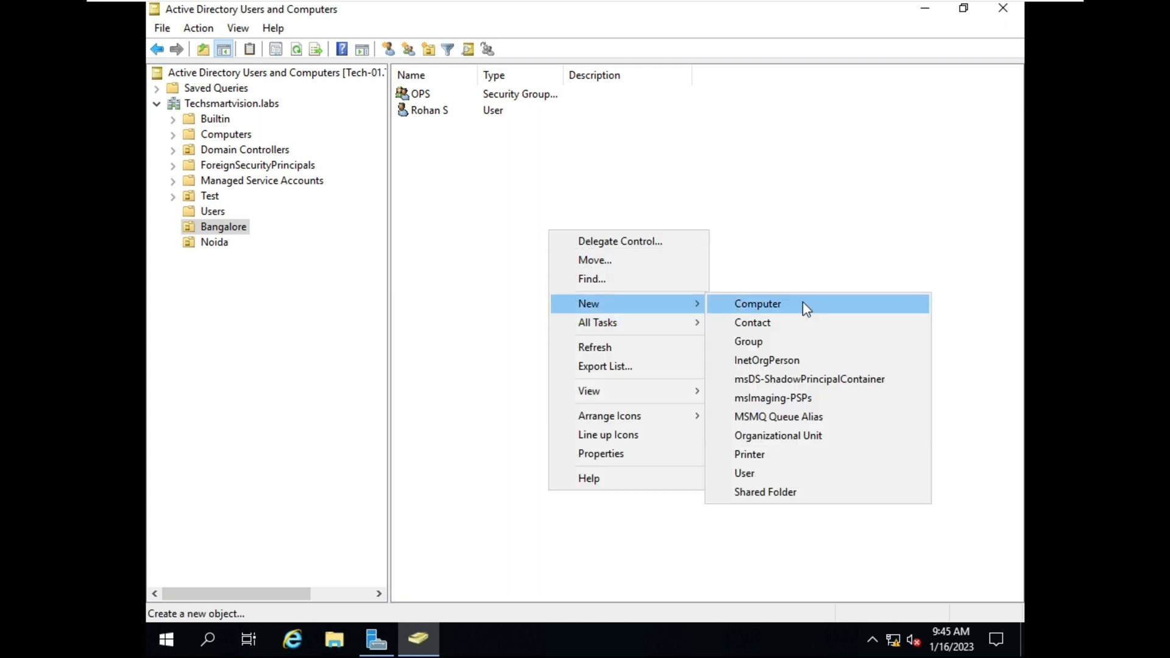
pyautogui.click(753, 473)
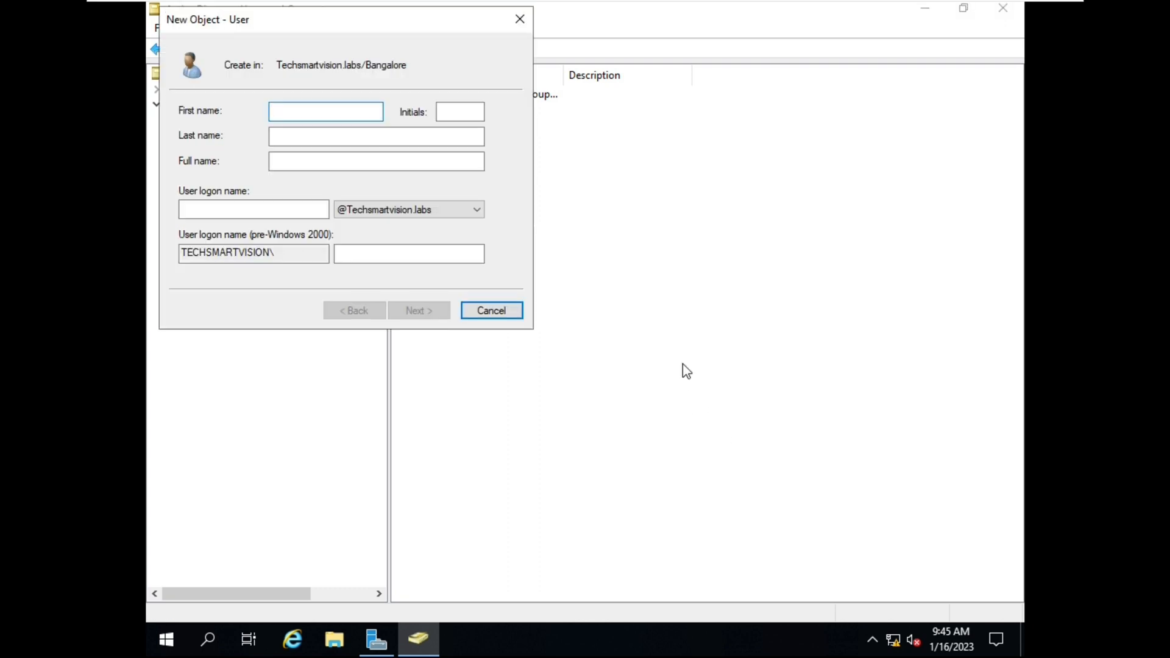
# Enter the new user's first name, last name and logon name
pyautogui.write('Mohan')
pyautogui.click(303, 142)
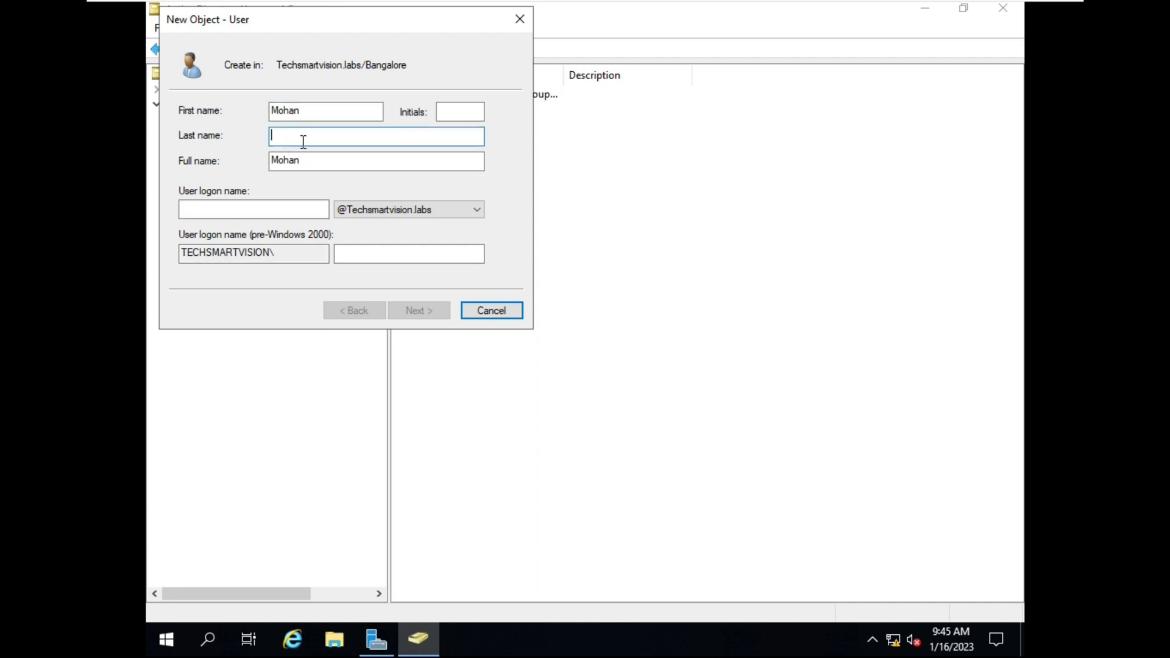
pyautogui.write('s')
pyautogui.click(261, 205)
pyautogui.write('M')
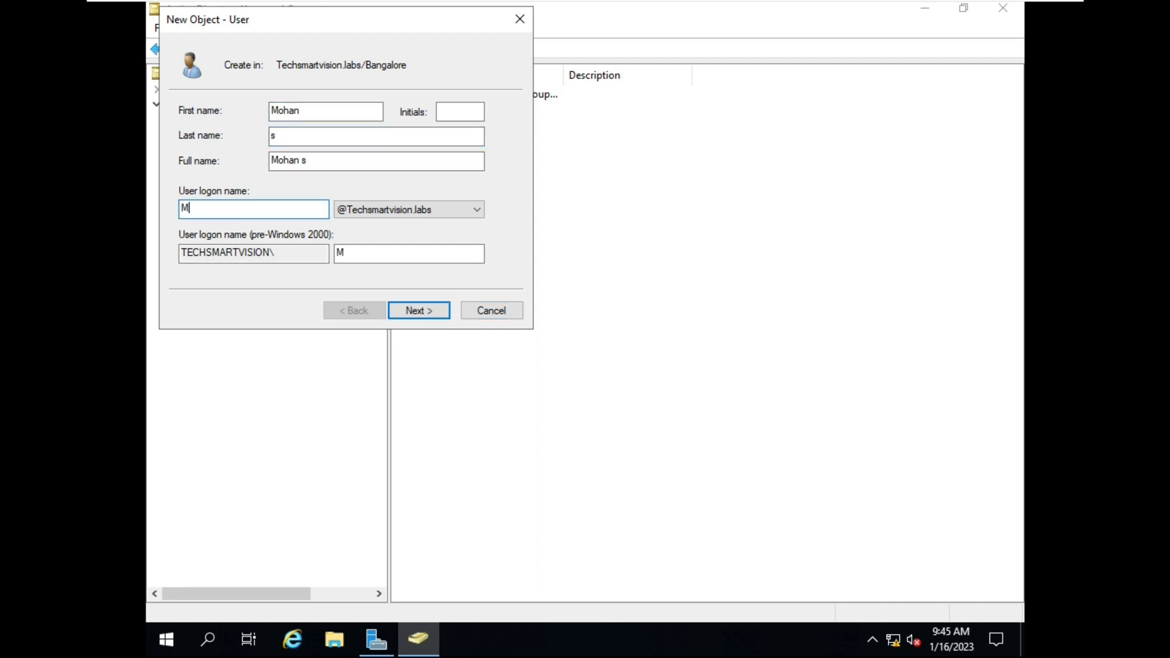
pyautogui.write('ohan.s')
pyautogui.click(420, 310)
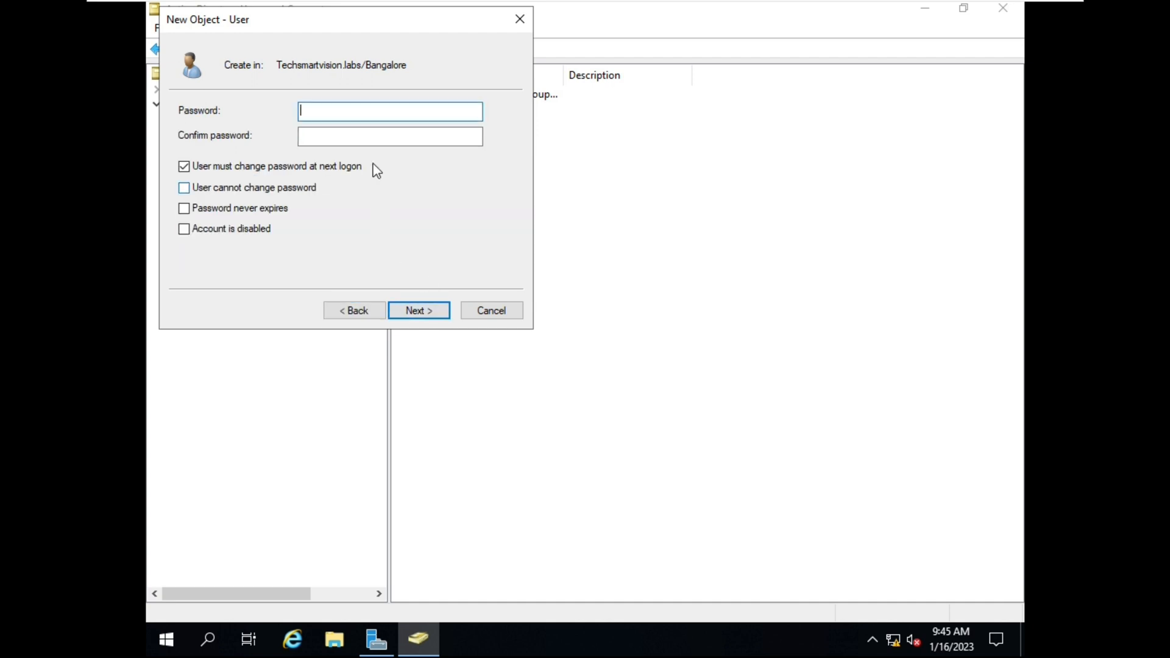
# Set and confirm the new user's password and finish creating the account
pyautogui.write('•••••••••••••••••')
pyautogui.press('Tab')
pyautogui.write('•••')
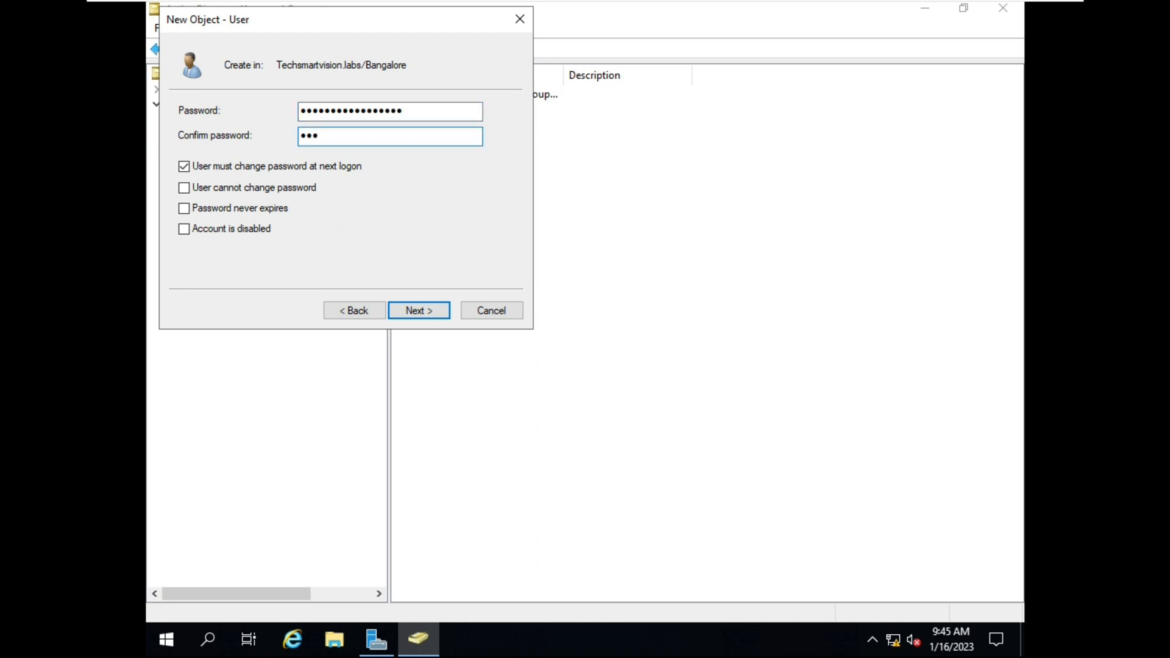
pyautogui.press('BackSpace')
pyautogui.press('BackSpace')
pyautogui.press('BackSpace')
pyautogui.write('•••••••••••••••••')
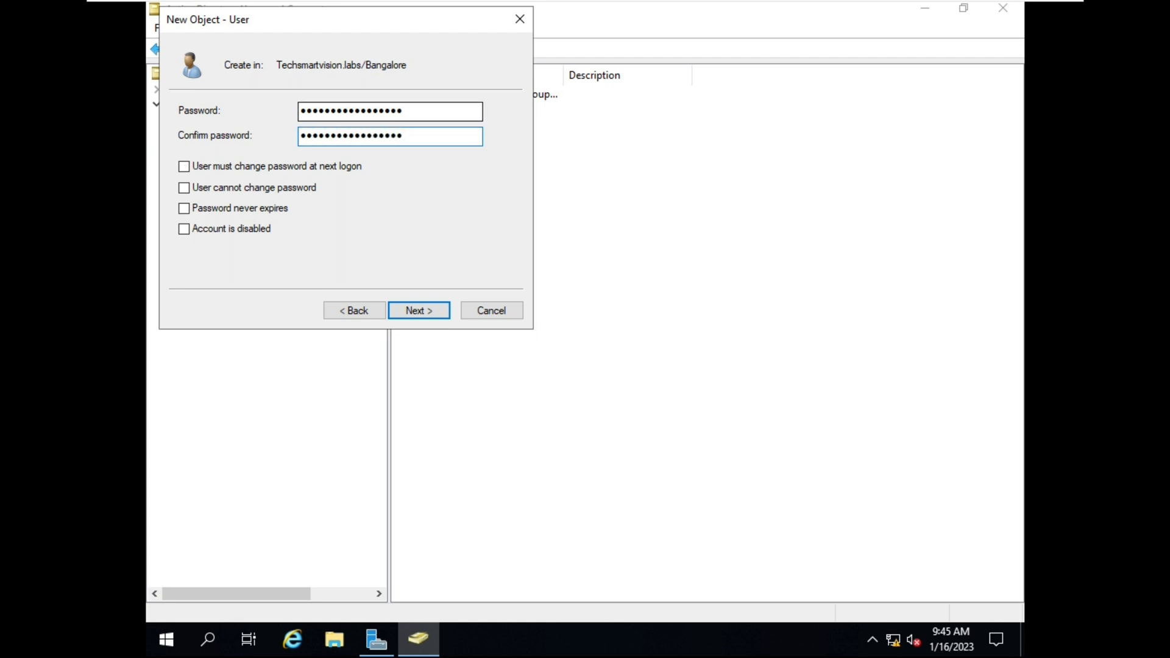
pyautogui.click(405, 310)
pyautogui.click(404, 309)
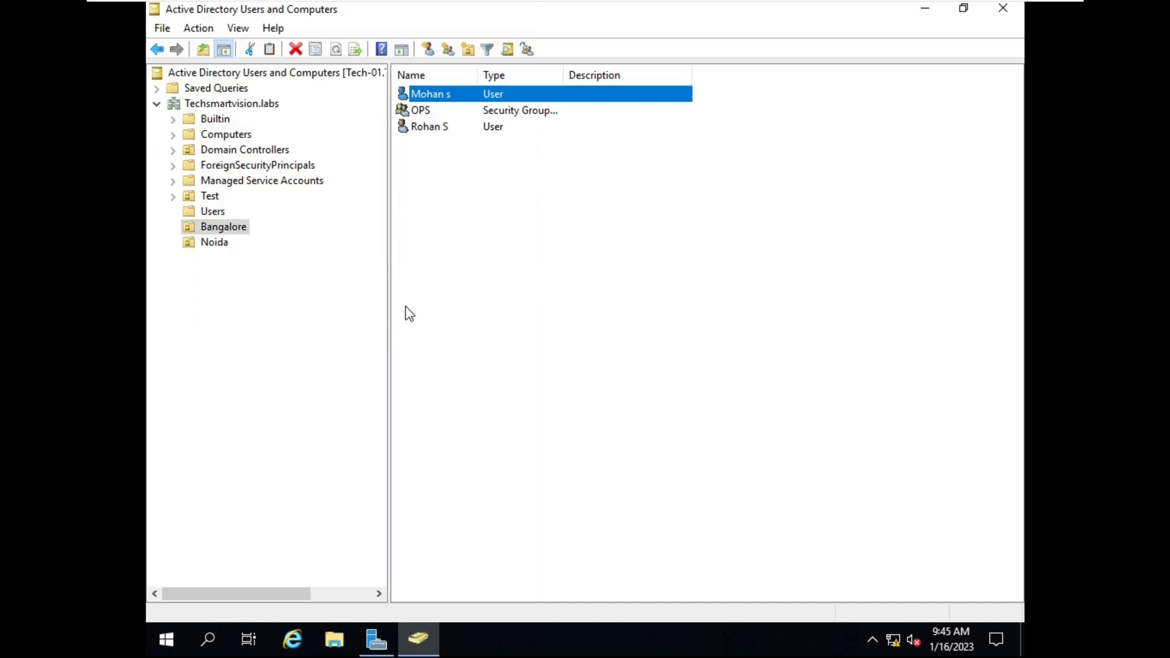
# Check the new user account and the OPS group in the Bangalore list
pyautogui.click(578, 259)
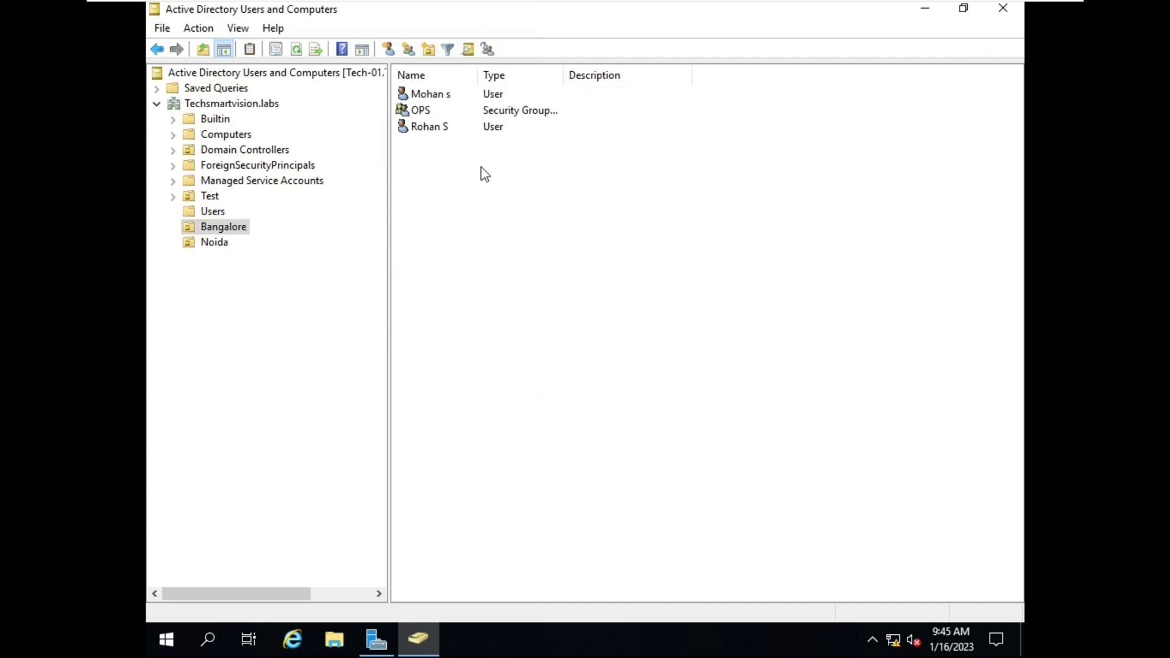
pyautogui.click(431, 96)
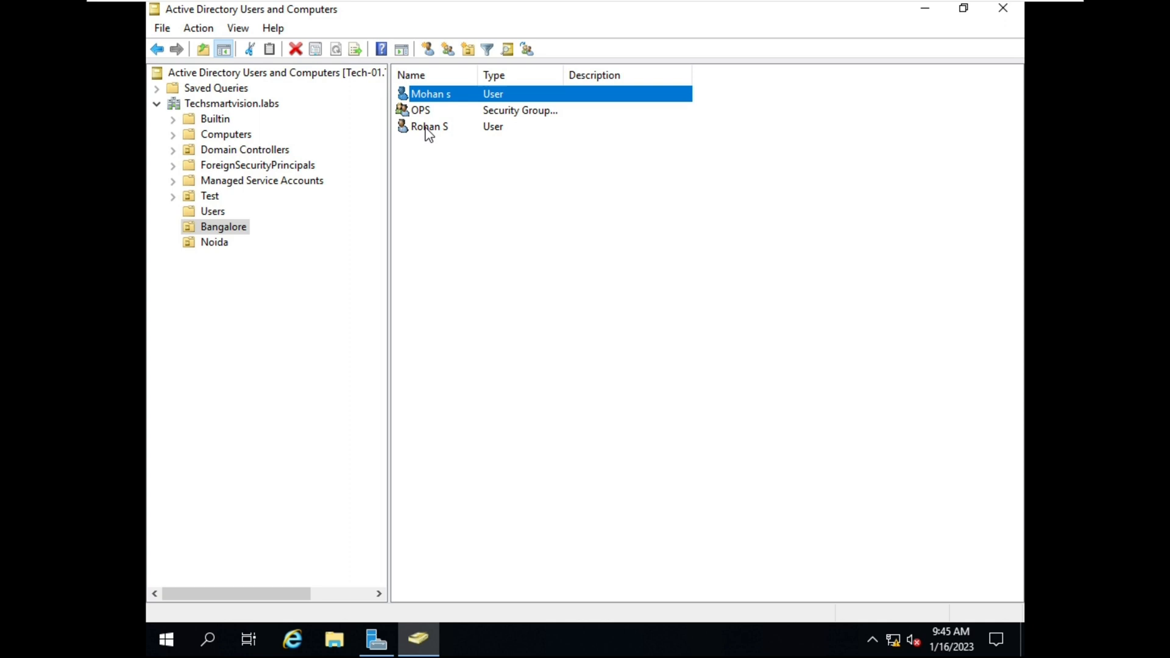
pyautogui.click(426, 126)
pyautogui.doubleClick(426, 111)
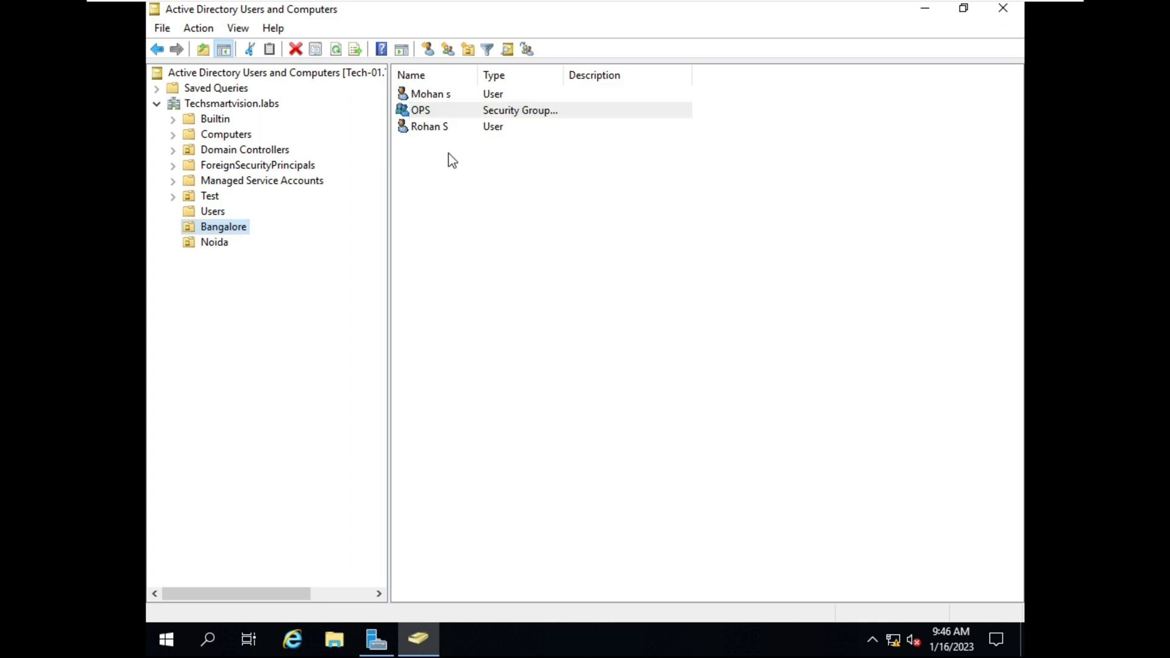
# Widen the Type column so OPS reads 'Security Group - Global' in full
pyautogui.click(453, 113)
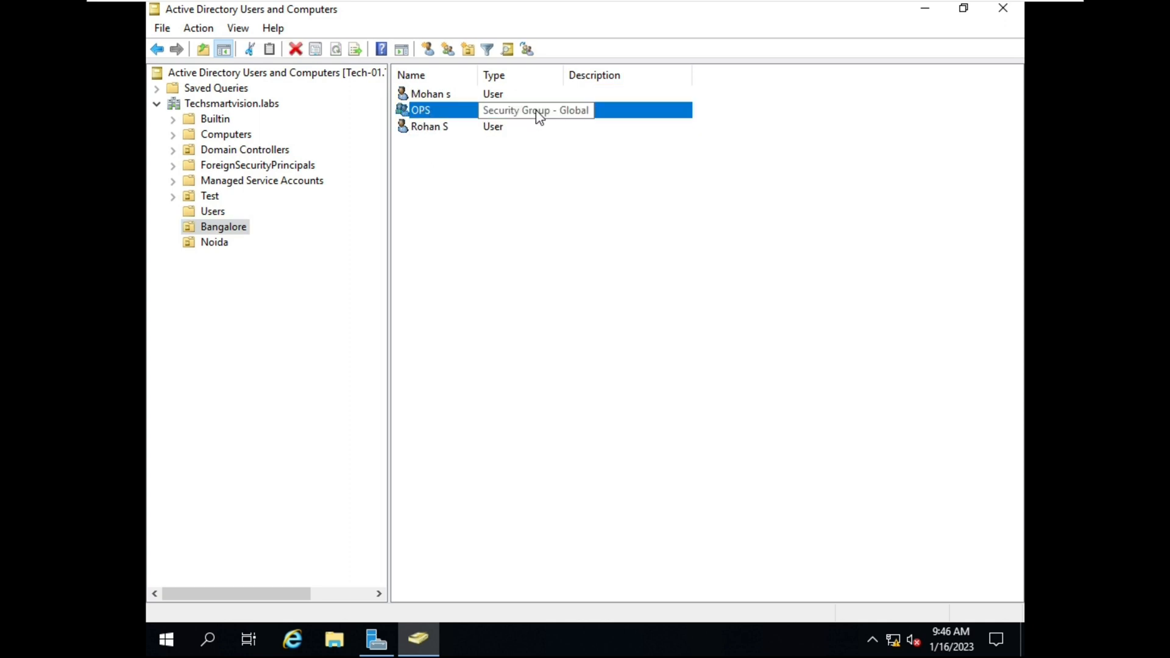
pyautogui.moveTo(561, 71); pyautogui.dragTo(645, 73)
pyautogui.click(720, 212)
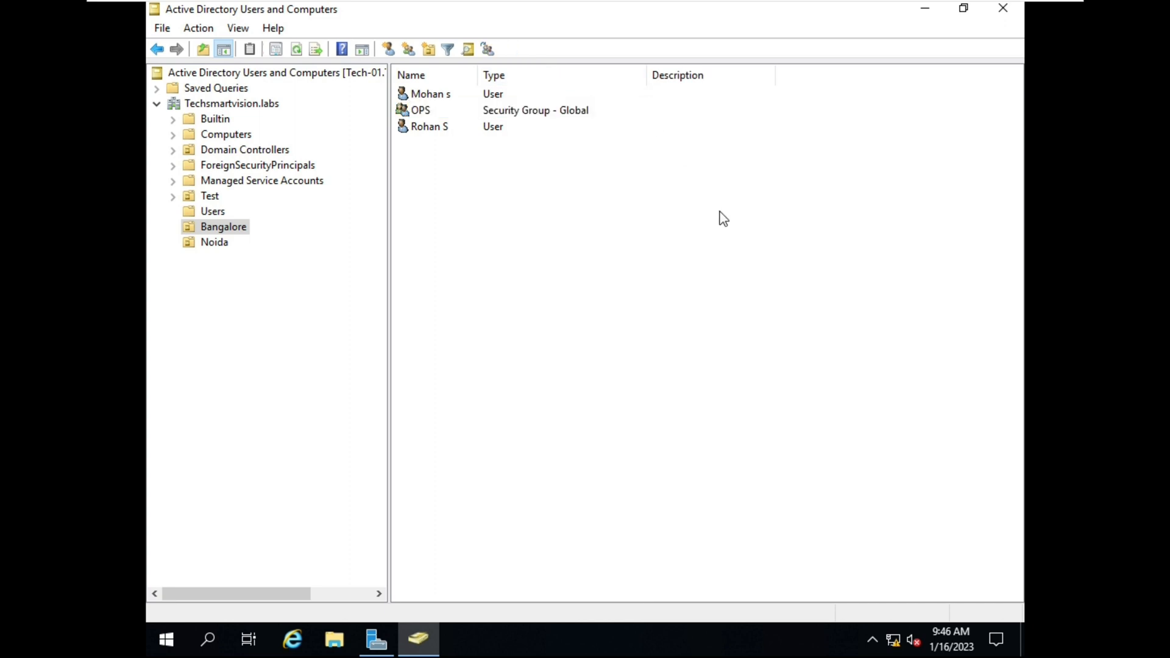
pyautogui.click(413, 111)
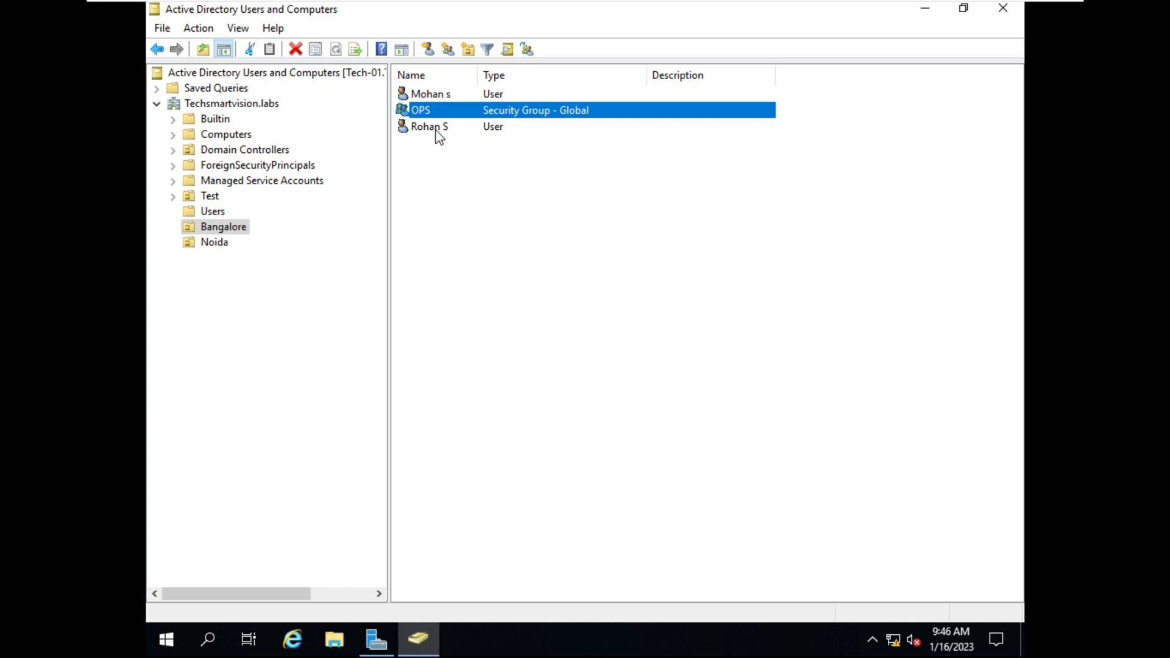
pyautogui.click(536, 200)
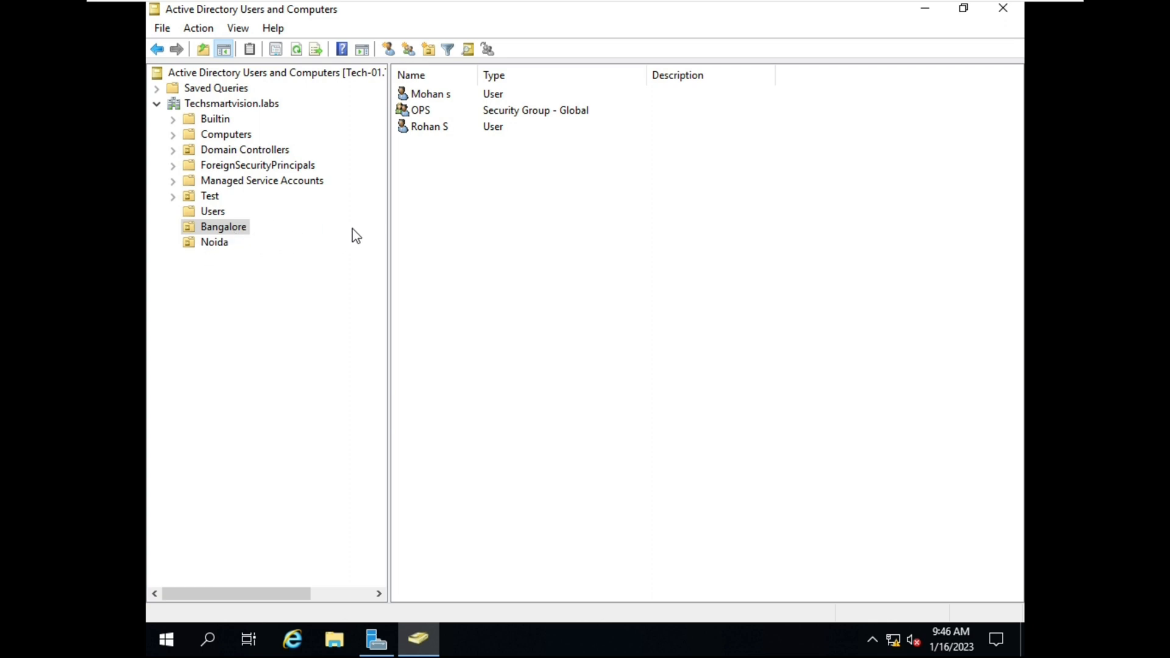
pyautogui.click(436, 116)
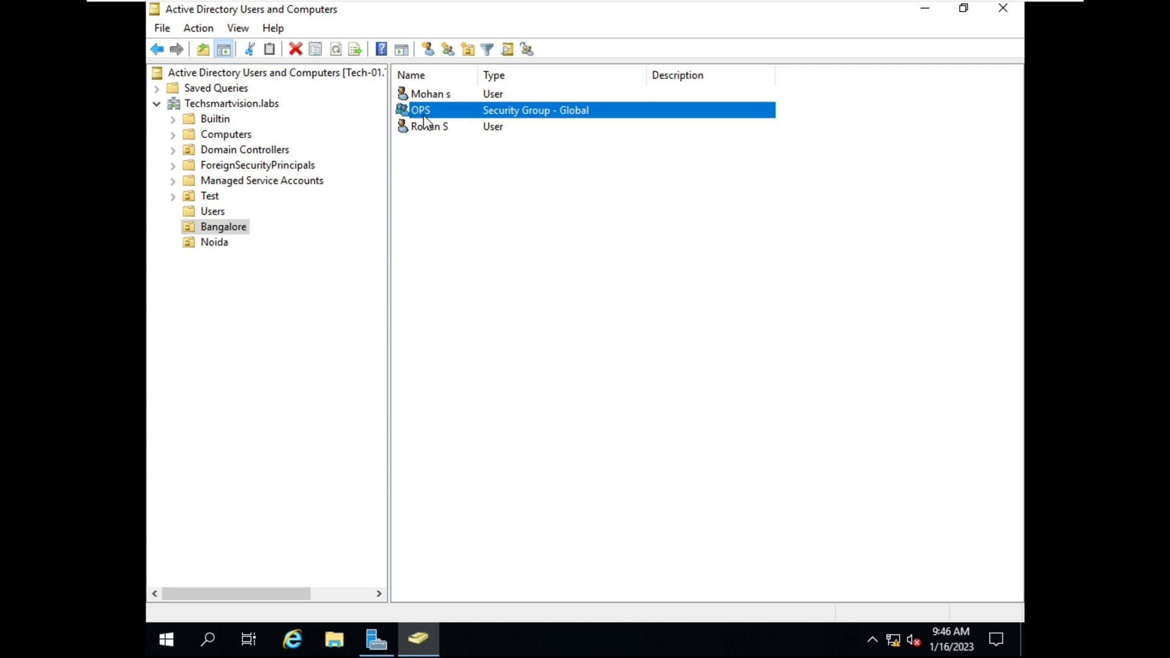
pyautogui.click(449, 162)
pyautogui.click(427, 109)
pyautogui.click(430, 168)
pyautogui.click(409, 110)
# Create a global security group named HR in Bangalore
pyautogui.click(452, 194)
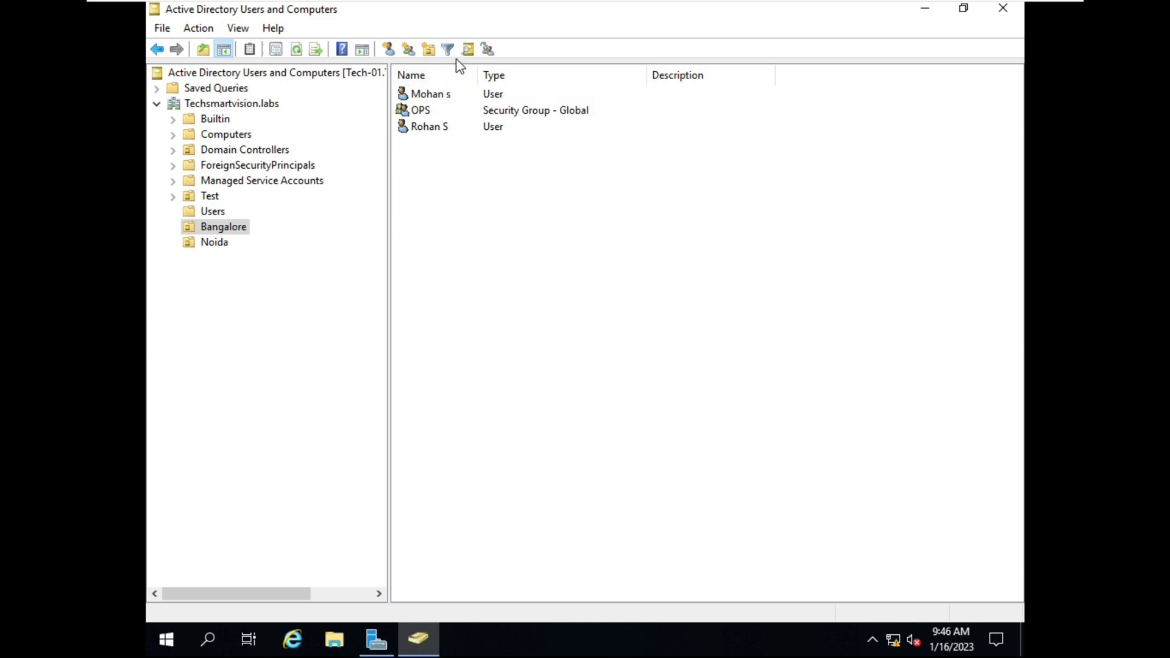
pyautogui.click(408, 49)
pyautogui.write('HR')
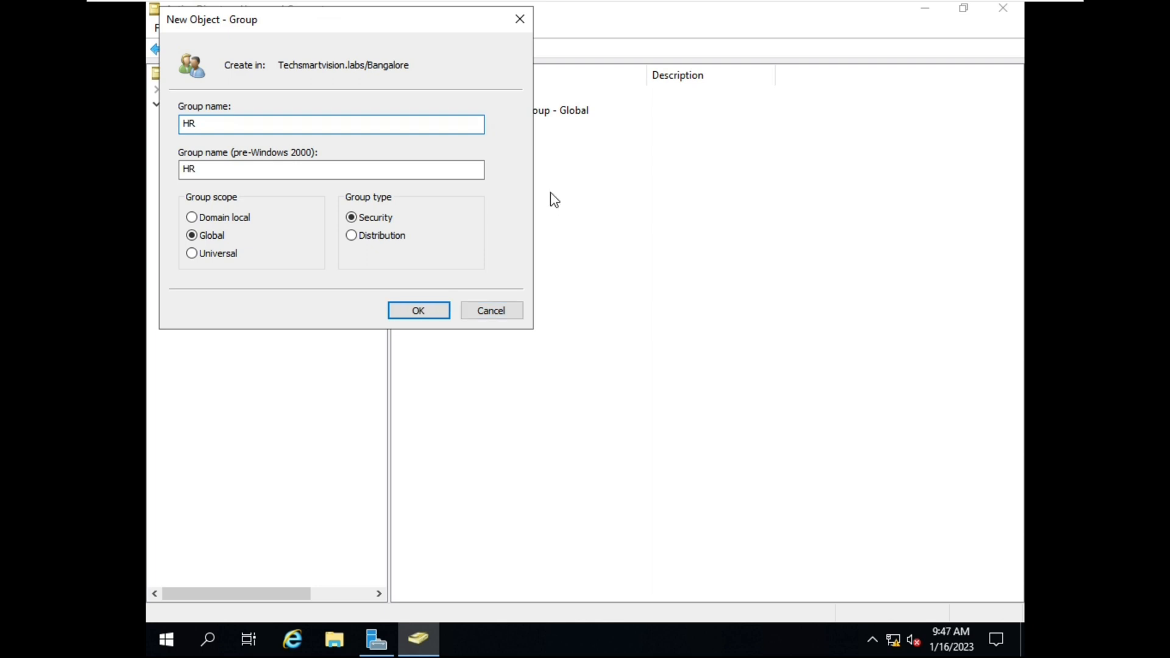
pyautogui.click(418, 311)
# Review the new user, HR and OPS entries, then switch to the Windows 10 client
pyautogui.click(533, 209)
pyautogui.click(475, 110)
pyautogui.click(457, 94)
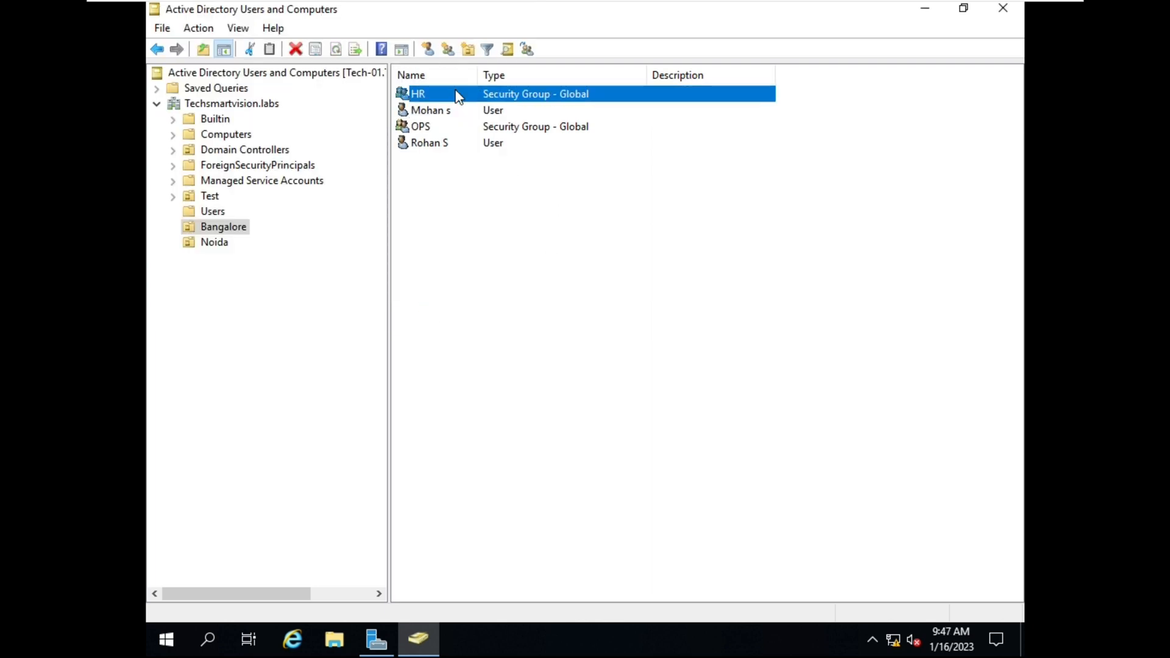
pyautogui.click(450, 130)
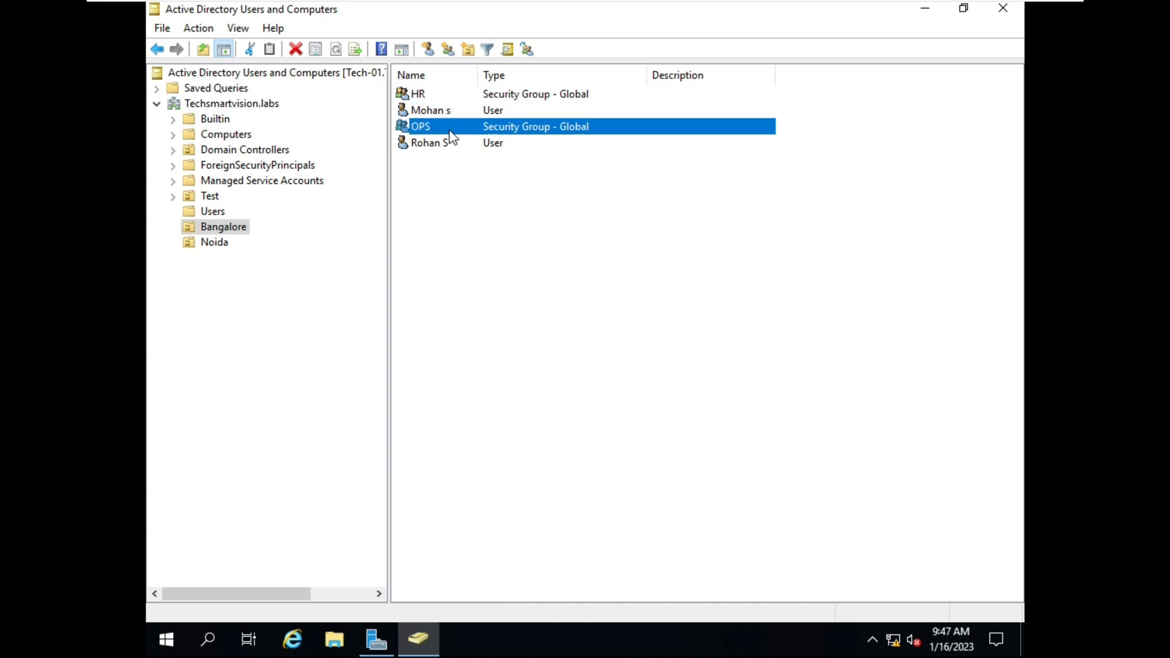
pyautogui.click(542, 291)
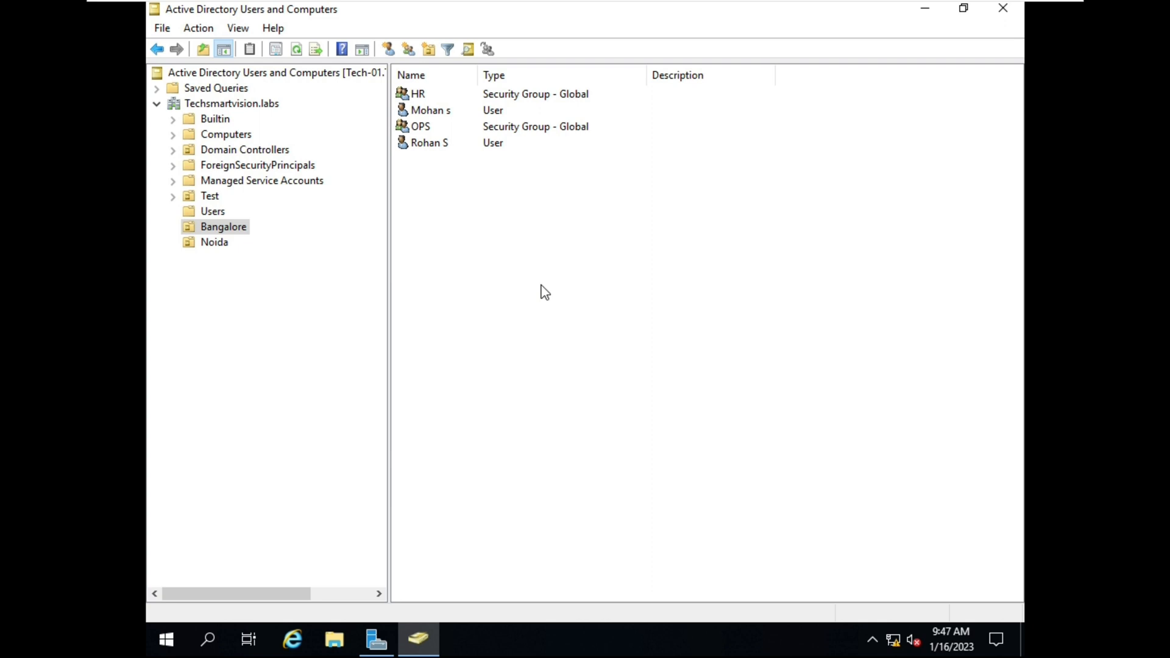
pyautogui.click(792, 6)
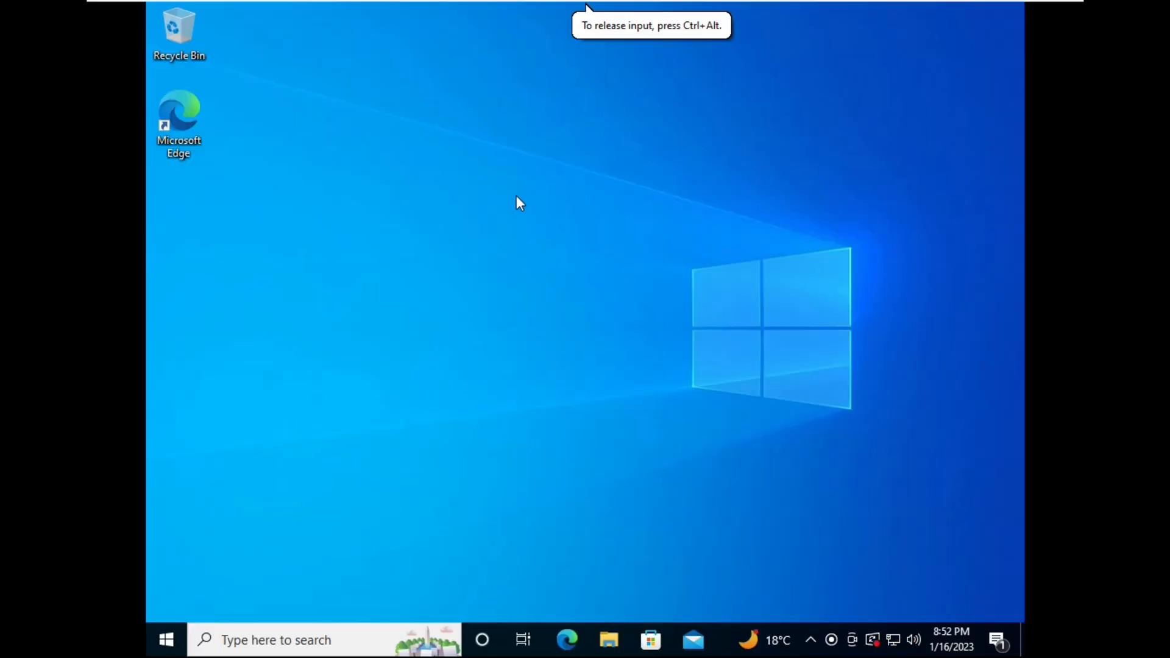
# Open This PC's About page in Settings and scroll to the related settings
pyautogui.click(609, 640)
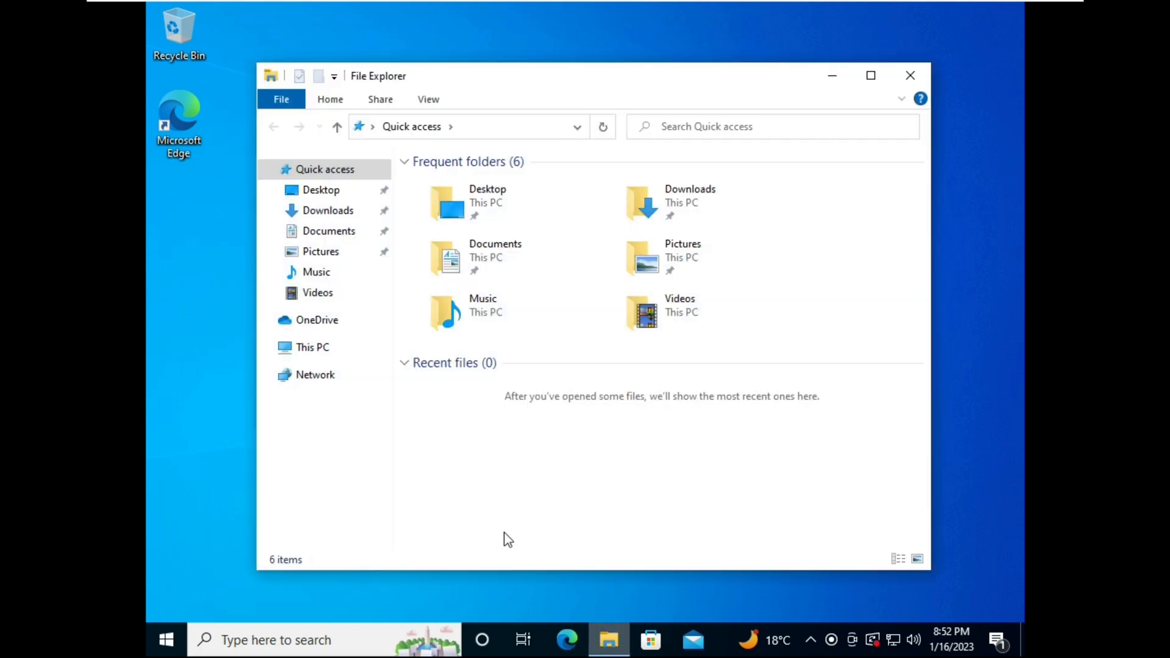
pyautogui.rightClick(314, 347)
pyautogui.click(415, 568)
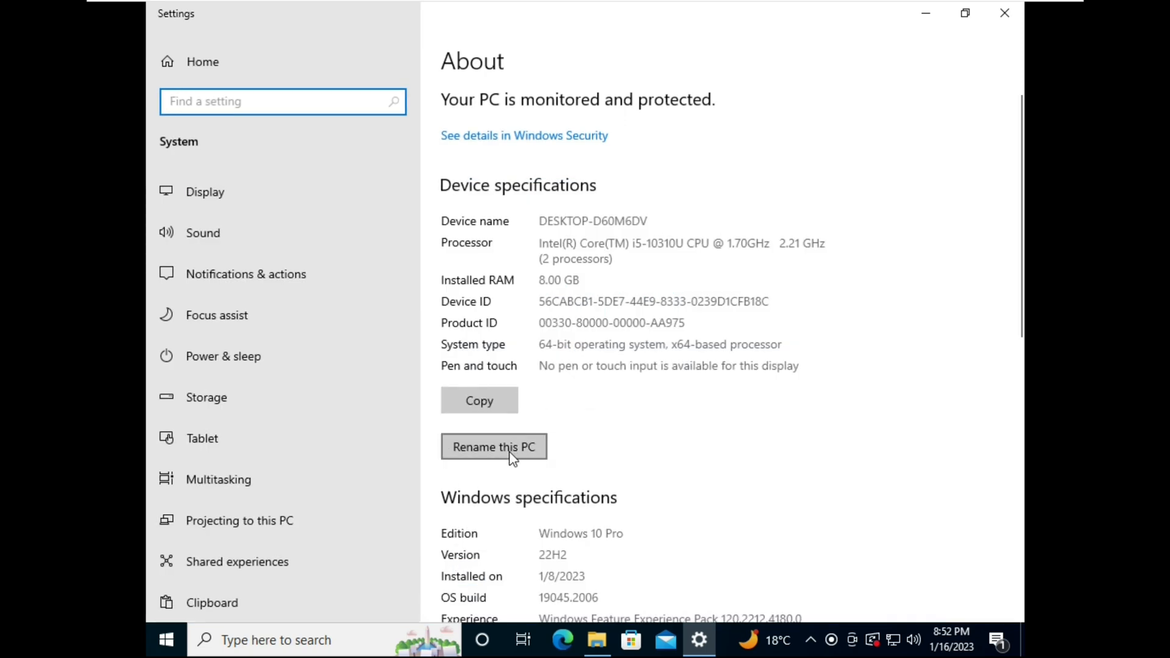
pyautogui.scroll(-10, 510, 457)
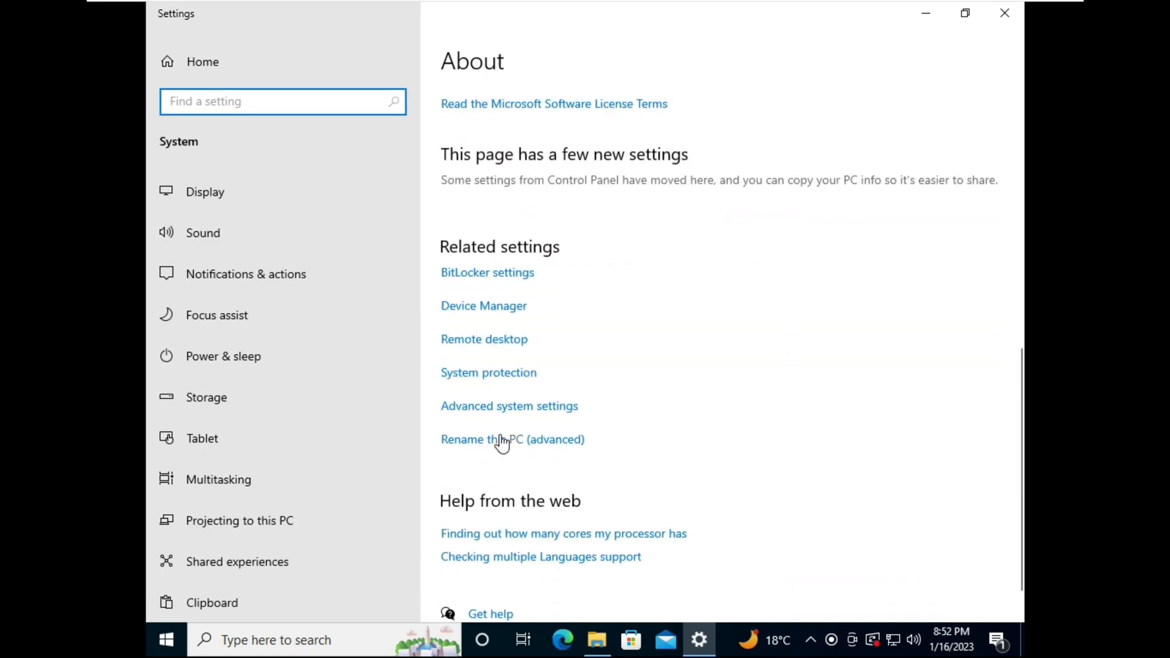
# Review the DESKTOP-D60M6DV name and WORKGROUP membership without changes, then open File Explorer
pyautogui.click(557, 414)
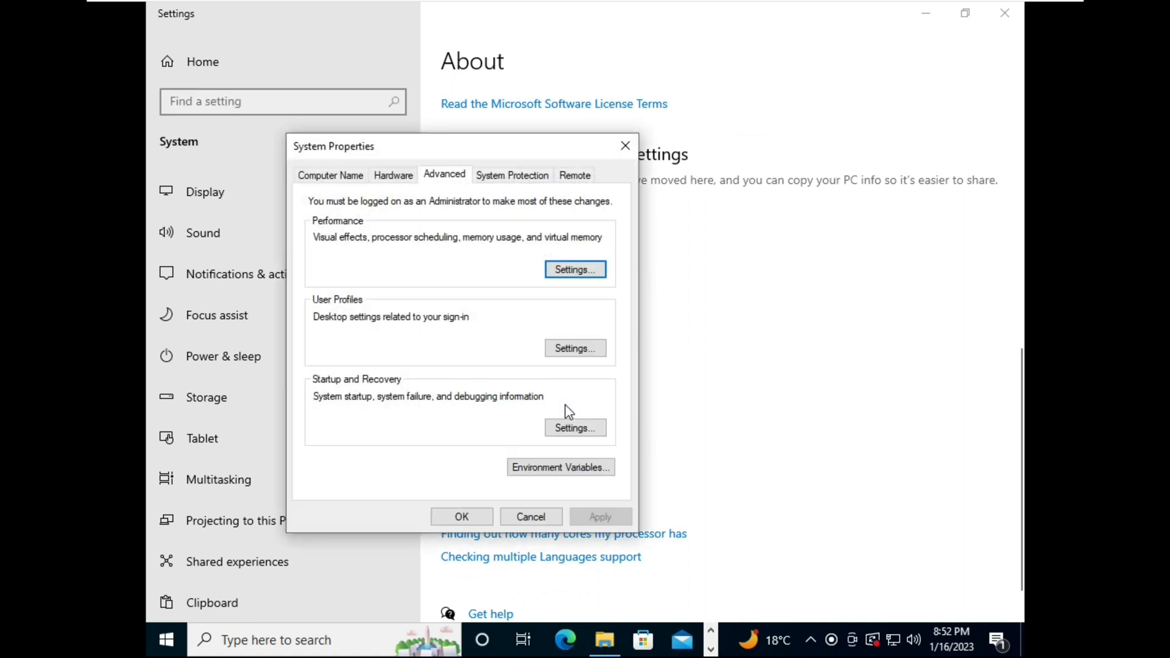
pyautogui.click(338, 176)
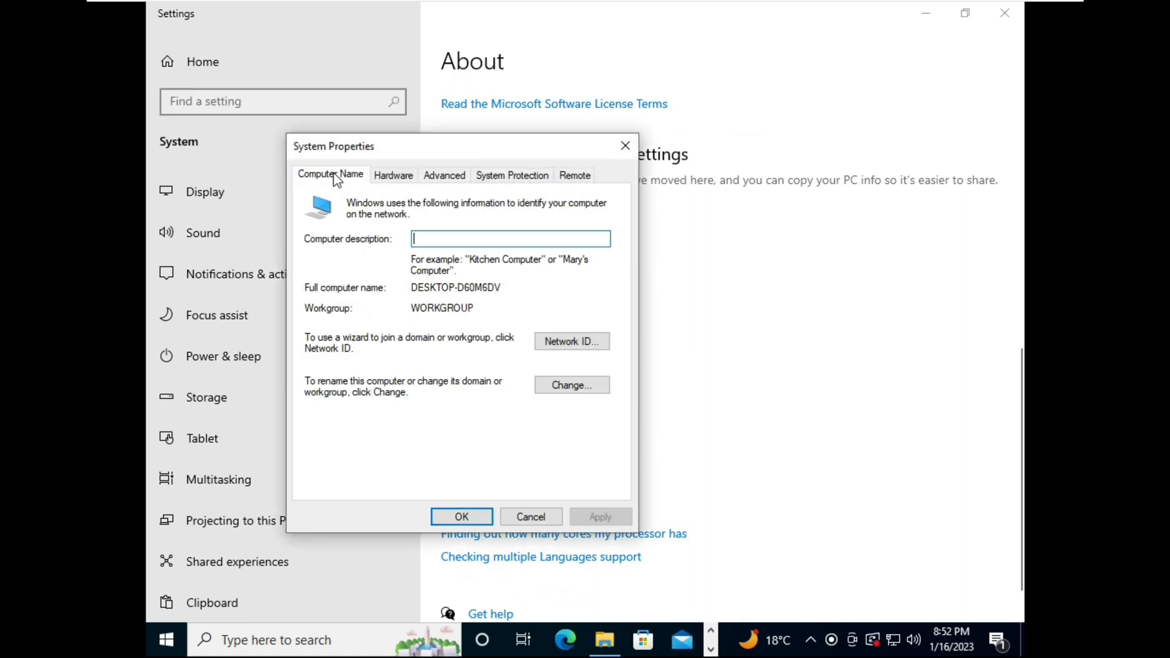
pyautogui.click(564, 388)
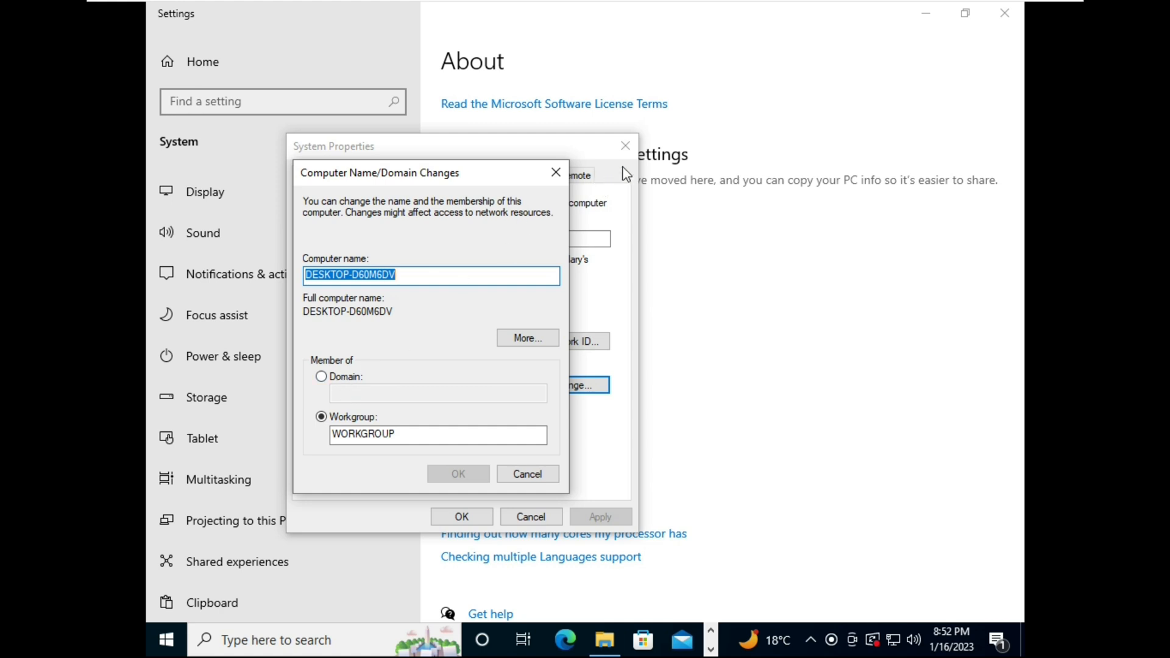
pyautogui.click(556, 173)
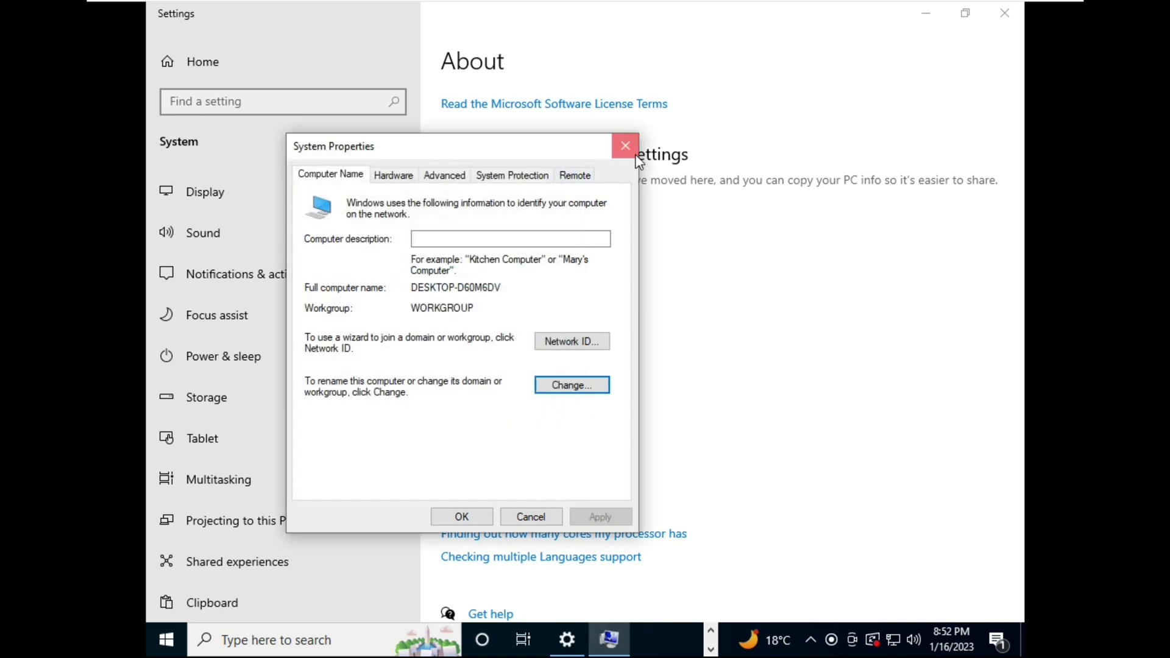
pyautogui.click(625, 146)
pyautogui.click(597, 640)
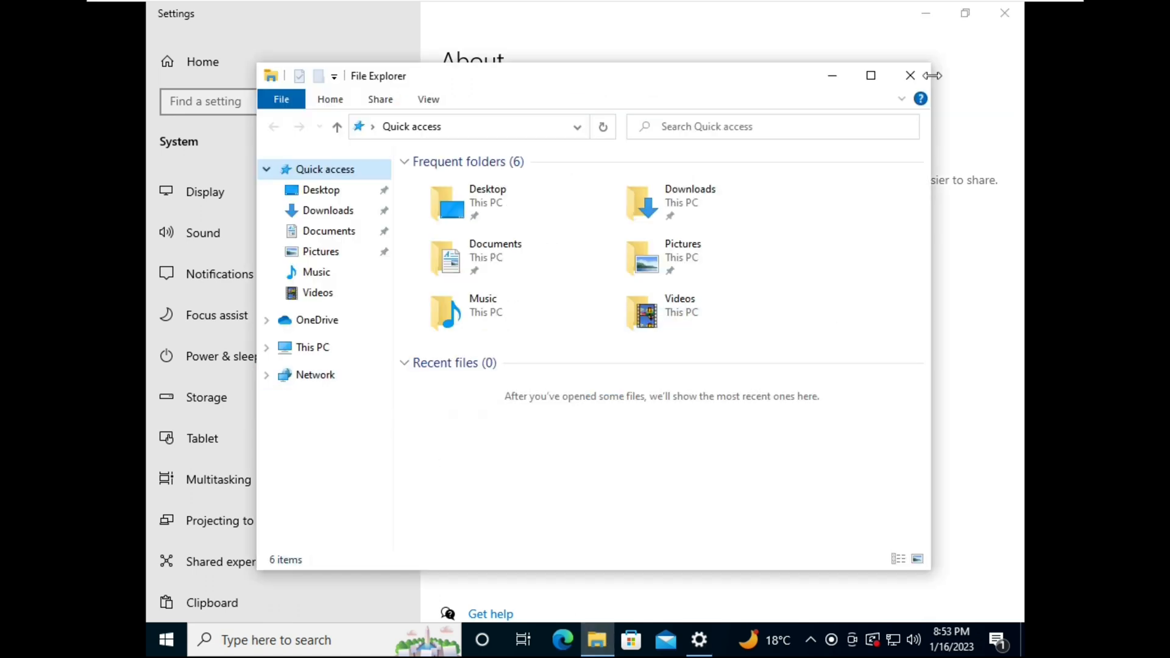
# Open the Ethernet0 adapter's properties via Network & Internet settings
pyautogui.click(911, 75)
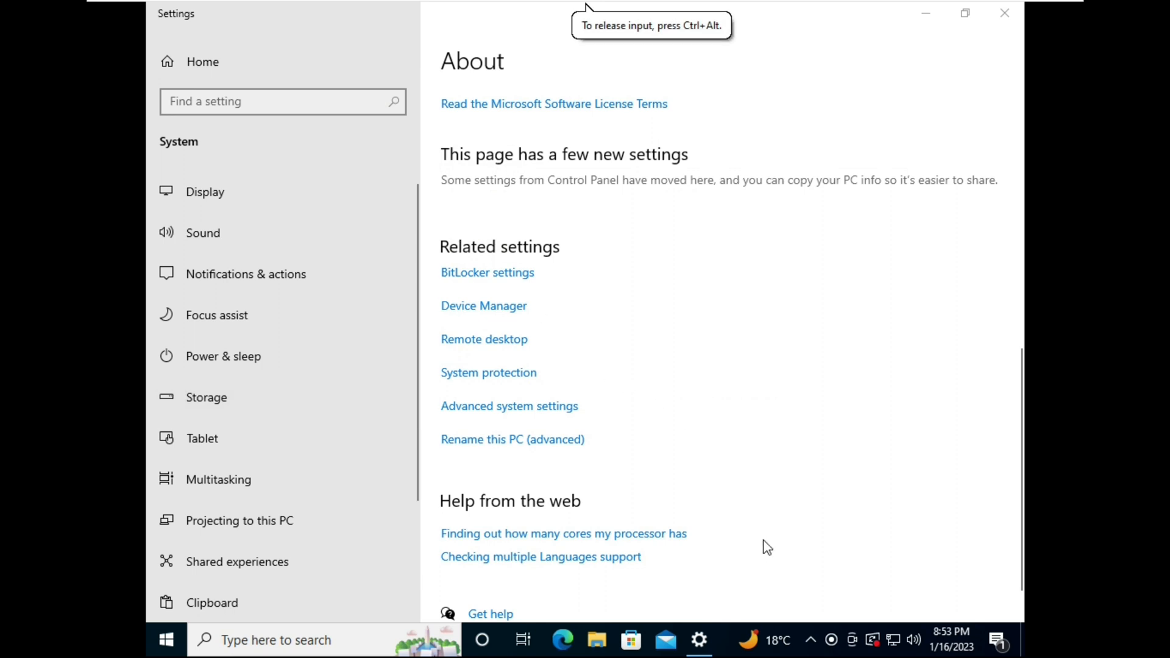
pyautogui.rightClick(891, 643)
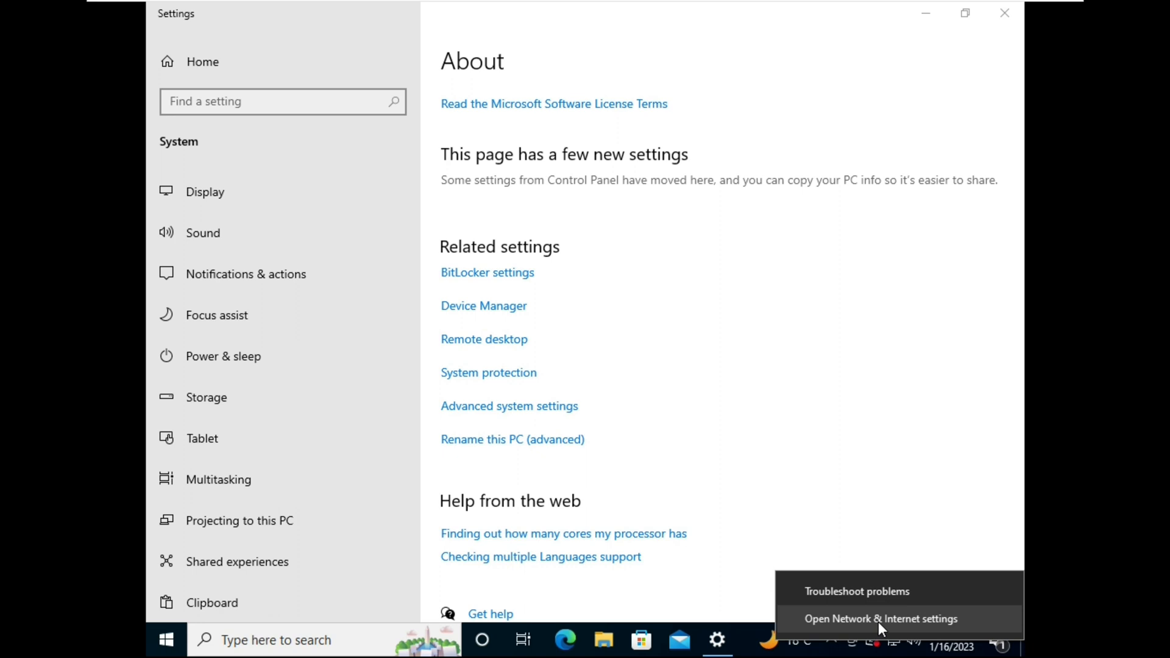
pyautogui.click(879, 620)
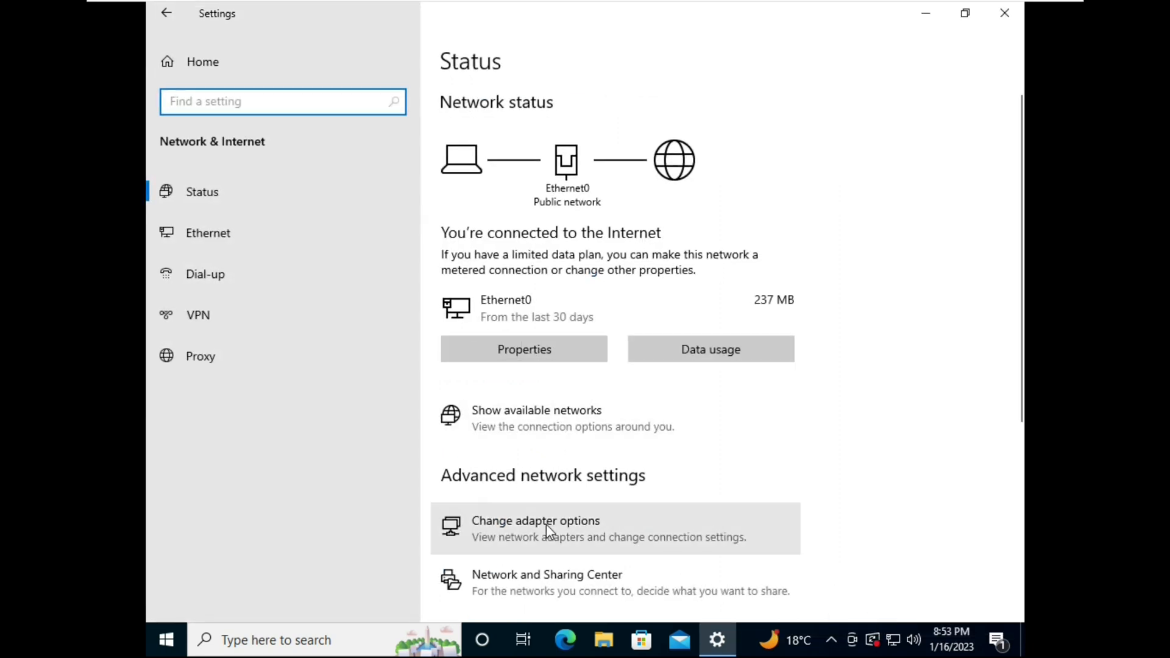
pyautogui.click(562, 539)
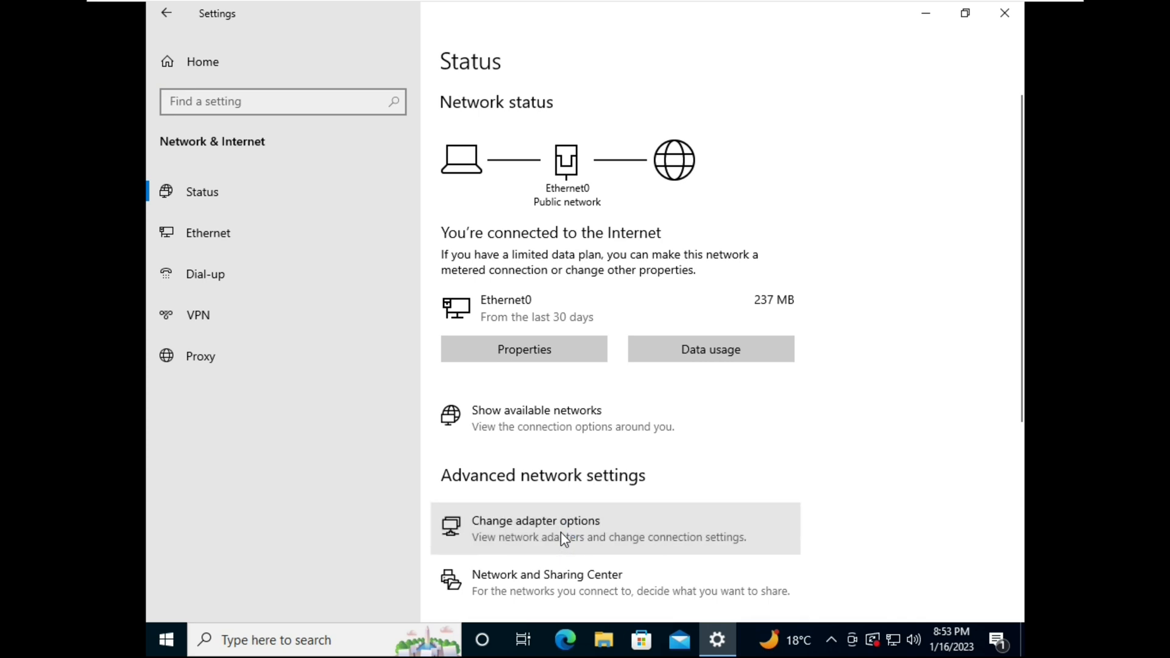
pyautogui.rightClick(355, 190)
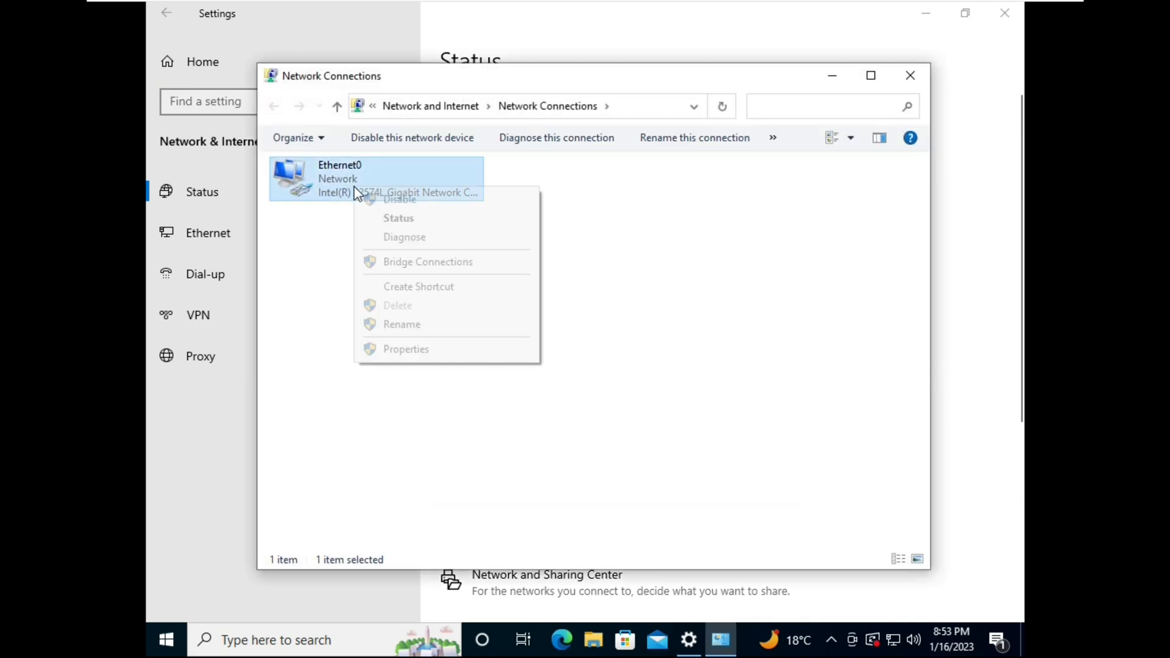
pyautogui.click(421, 350)
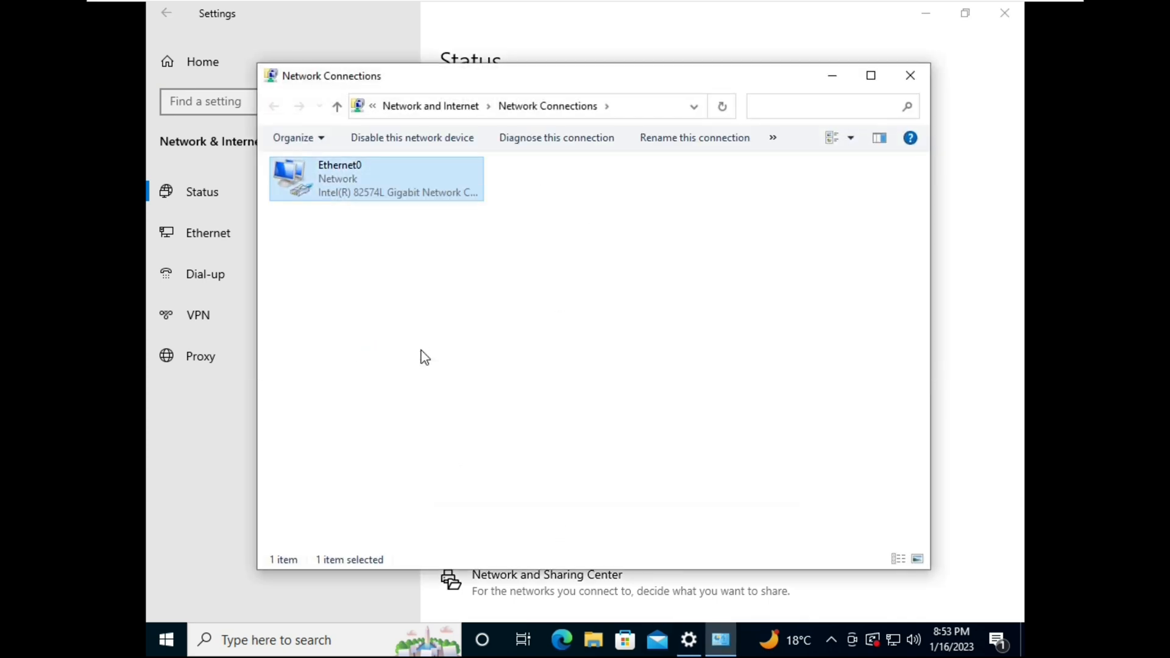
# Set IPv4 DNS servers to 192.168.81.130 and 8.8.8.8, then switch to the server
pyautogui.click(411, 334)
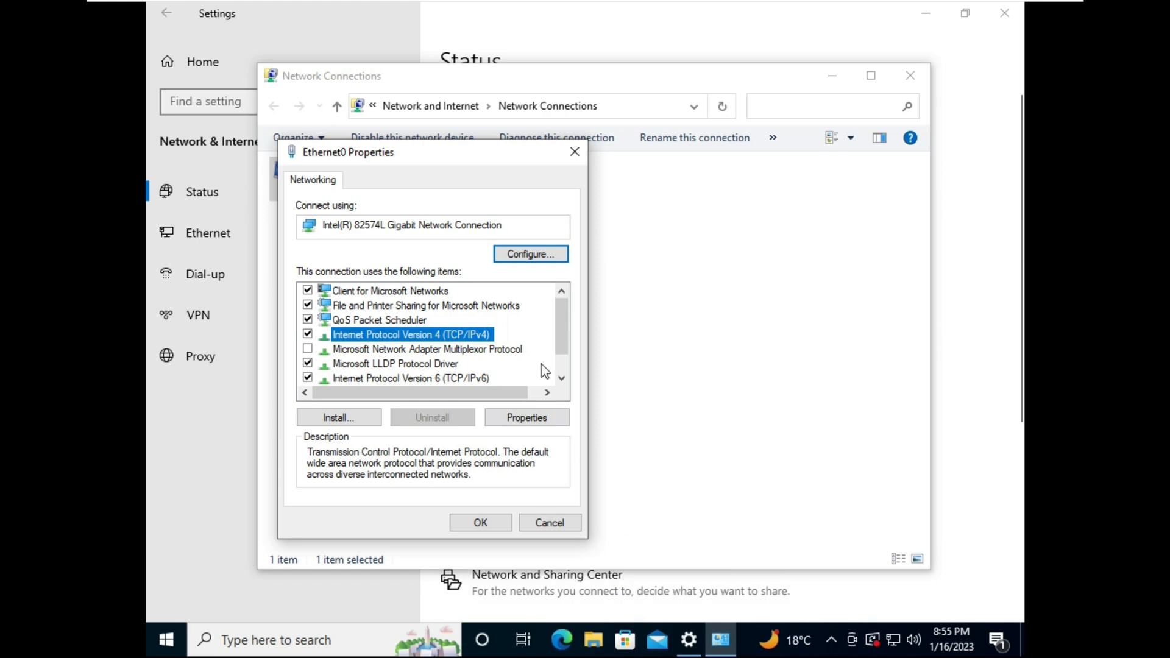
pyautogui.doubleClick(470, 335)
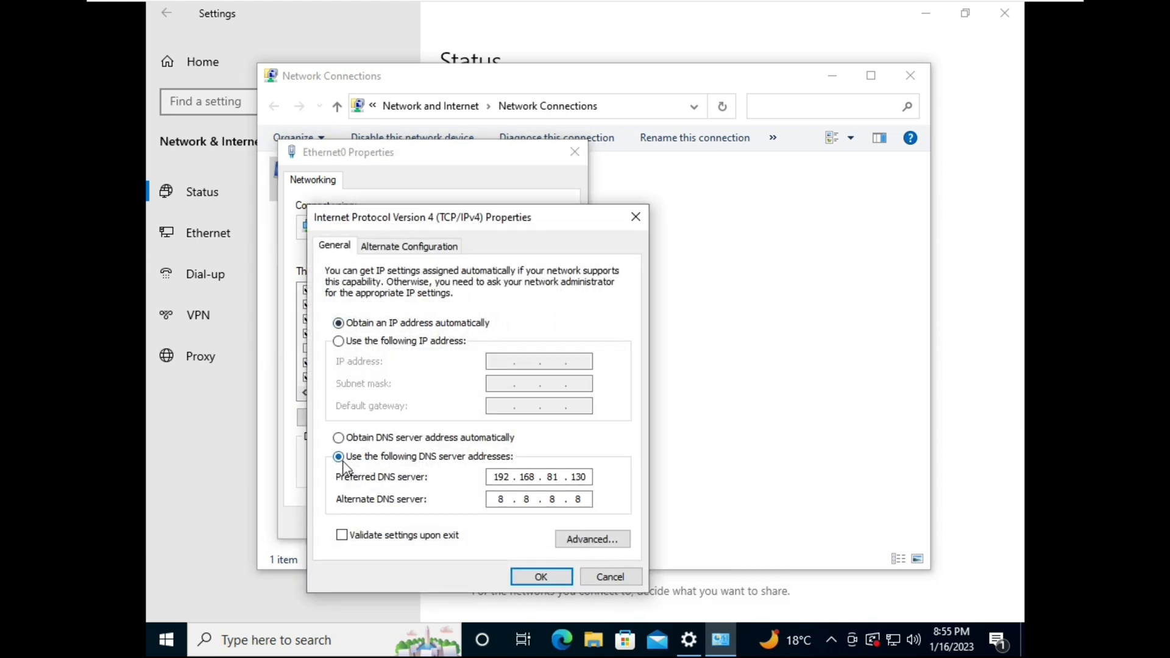
pyautogui.click(403, 458)
pyautogui.click(510, 477)
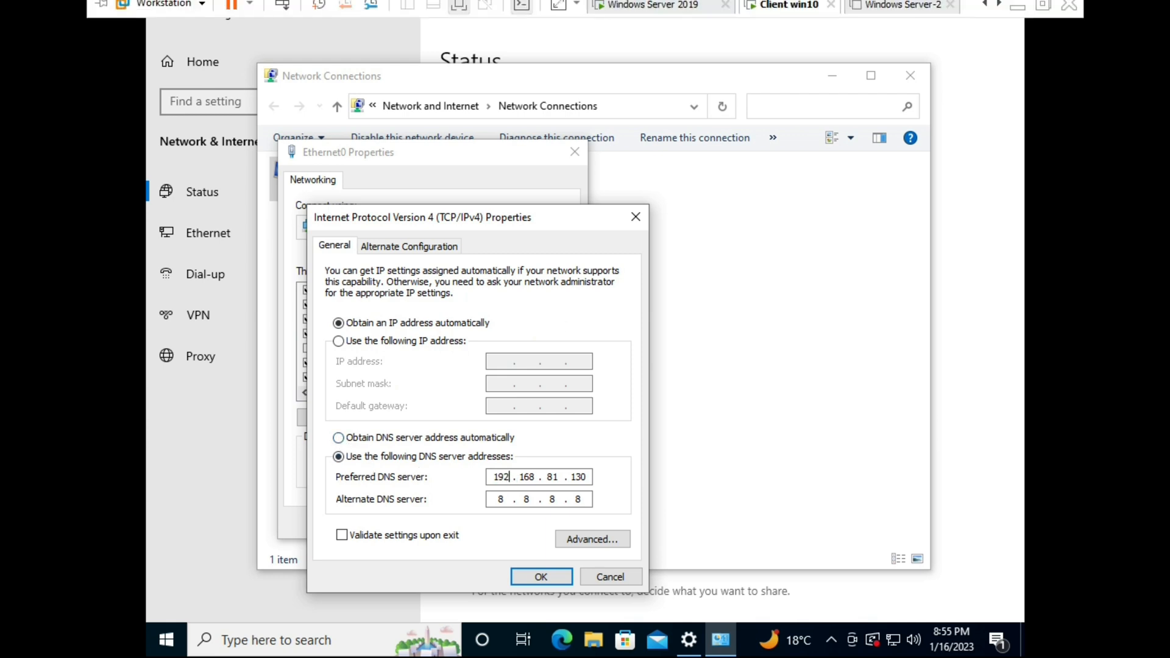
pyautogui.click(677, 12)
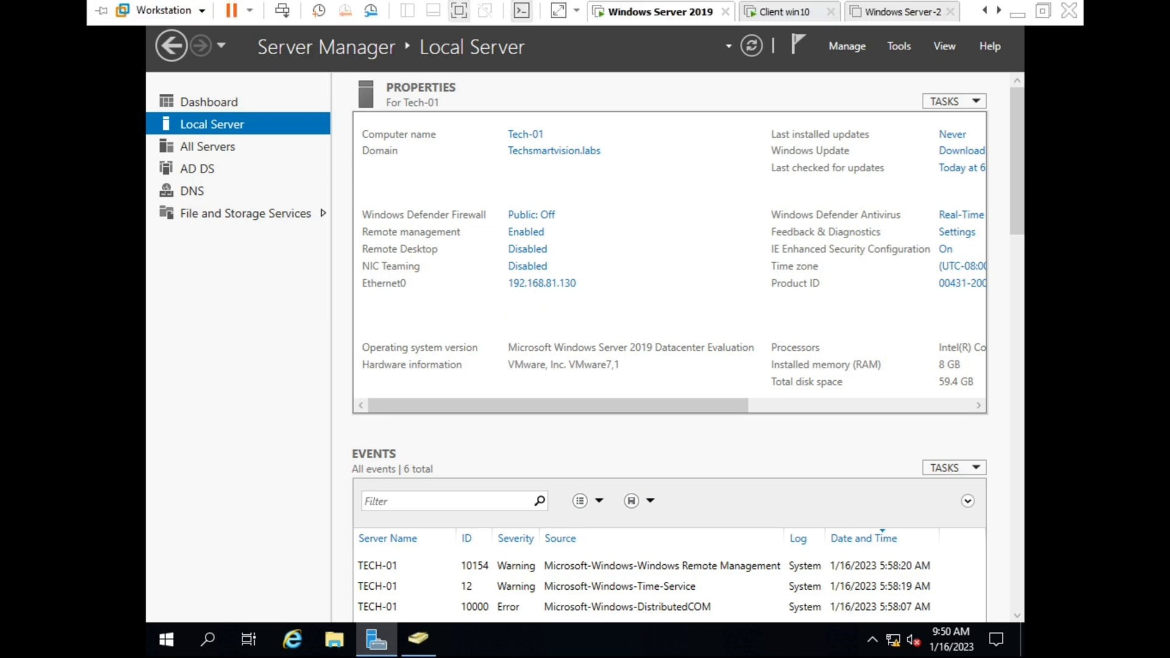
# Accept the new IPv4 DNS settings on the client, then return to the server
pyautogui.click(786, 13)
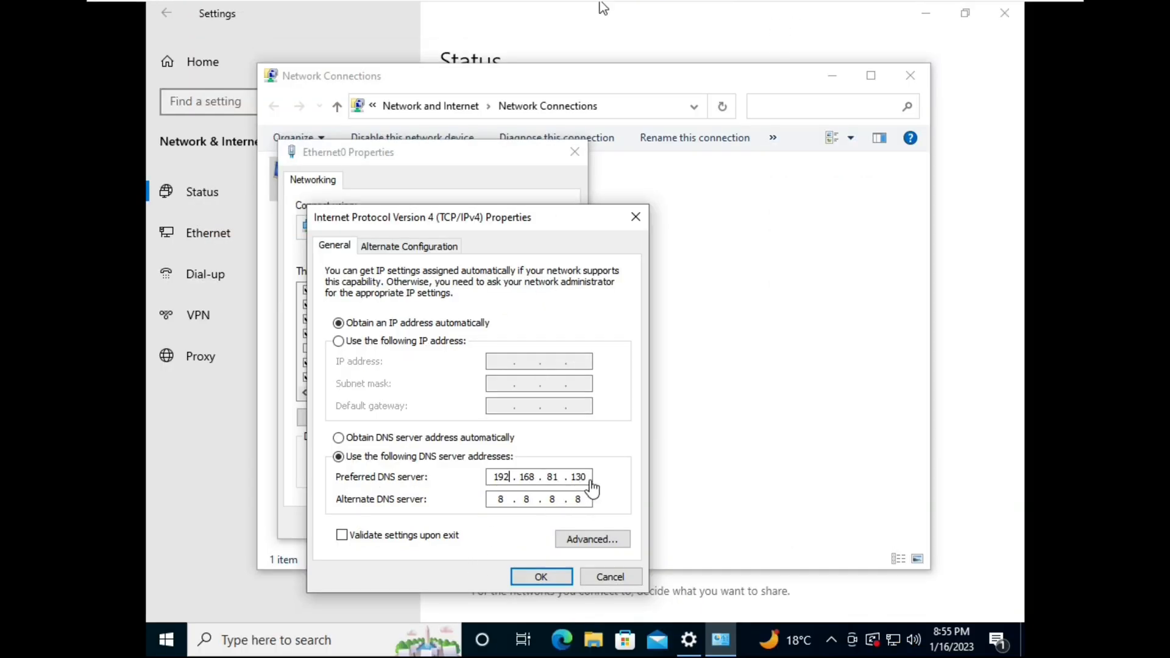
pyautogui.click(604, 9)
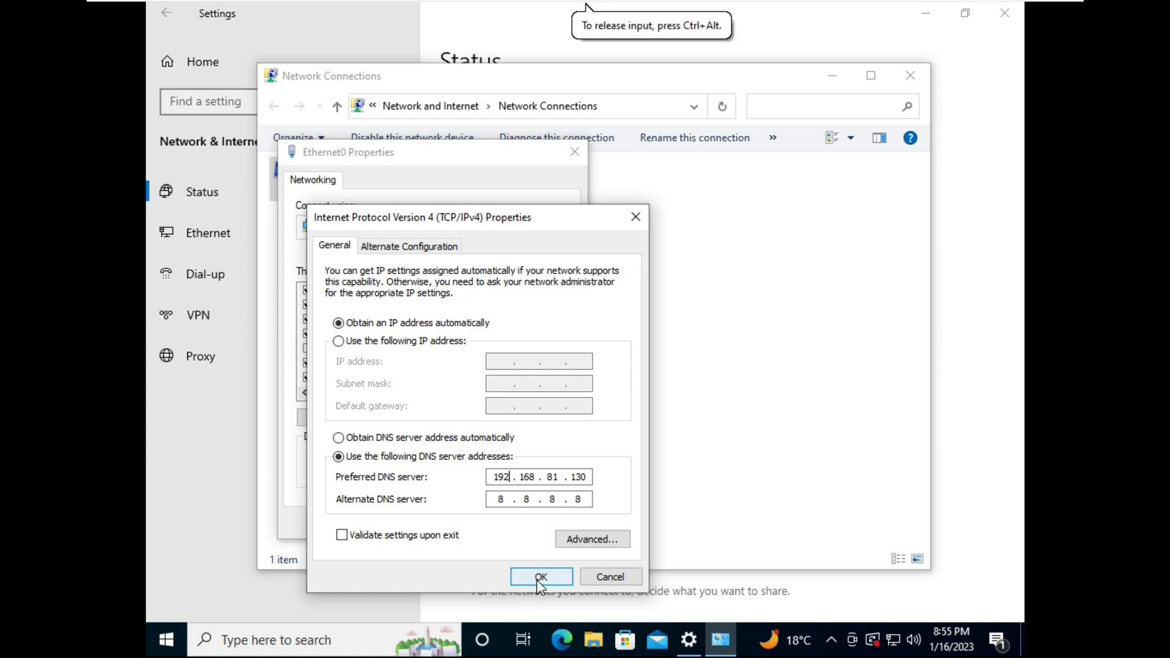
pyautogui.click(540, 577)
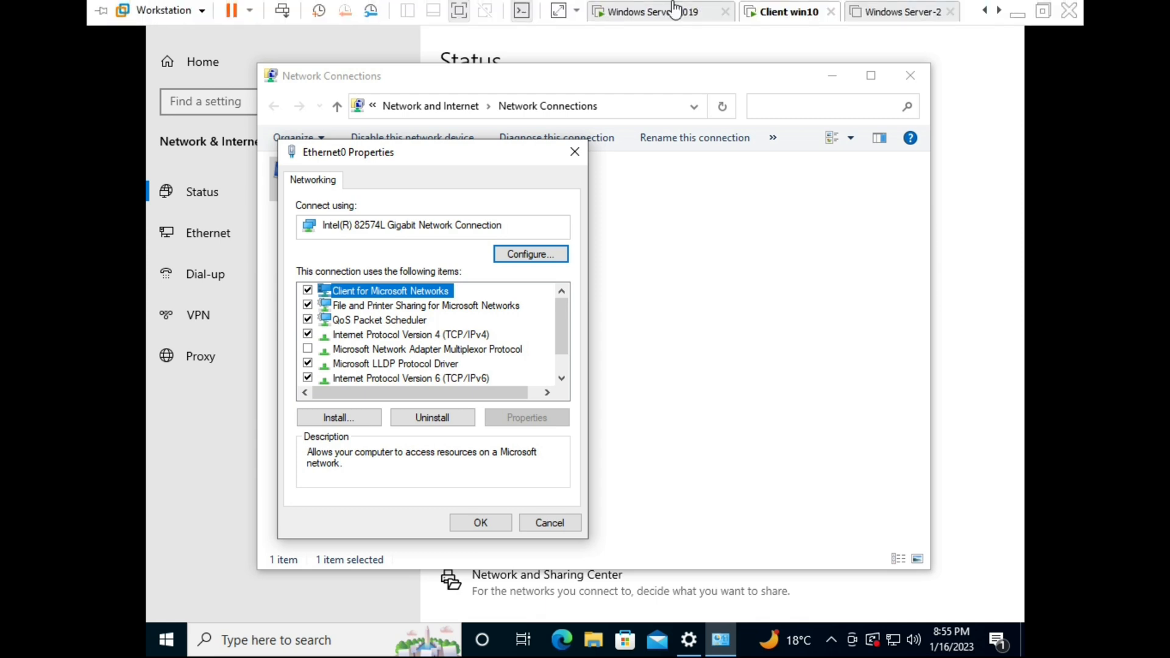
pyautogui.click(670, 12)
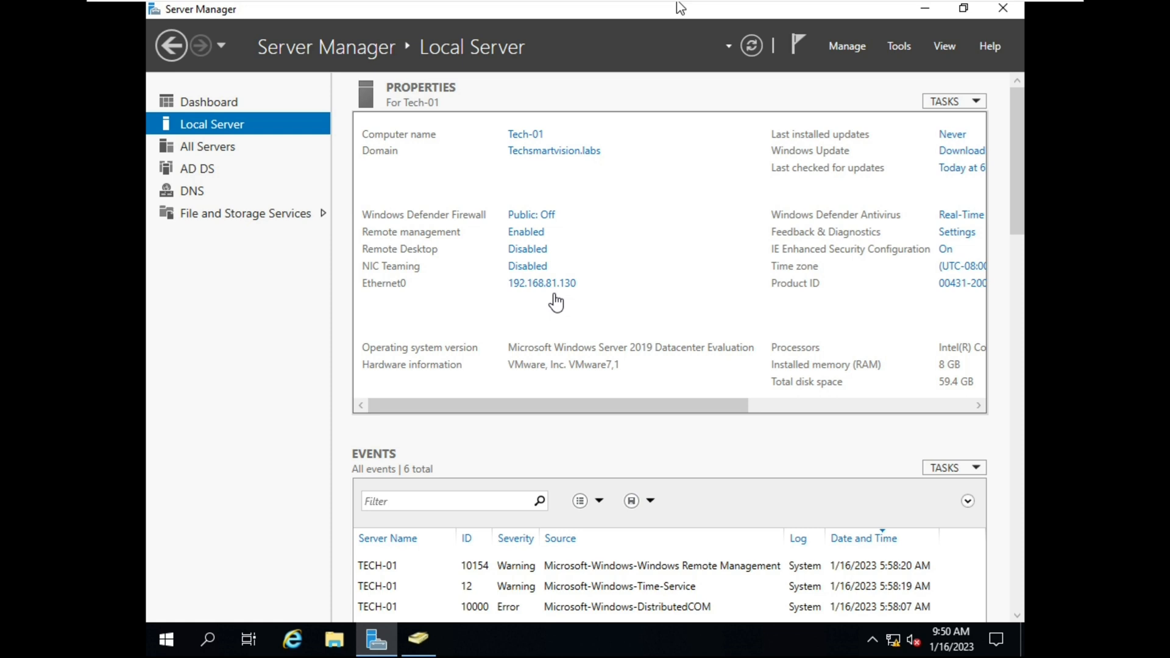
pyautogui.click(555, 288)
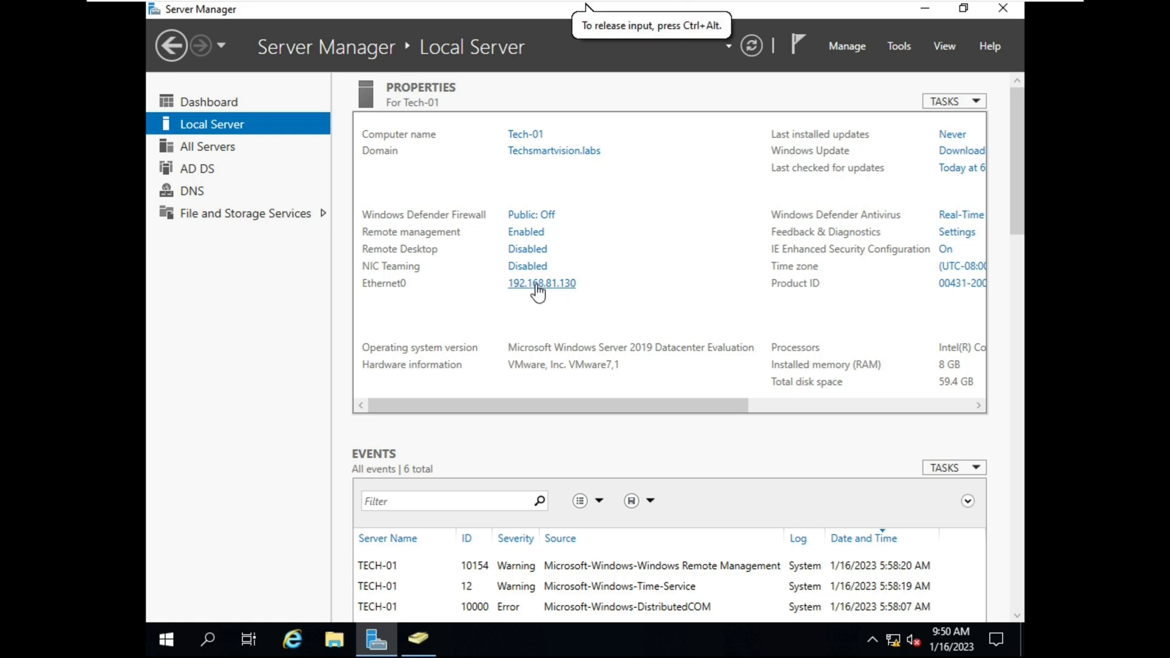
pyautogui.doubleClick(335, 190)
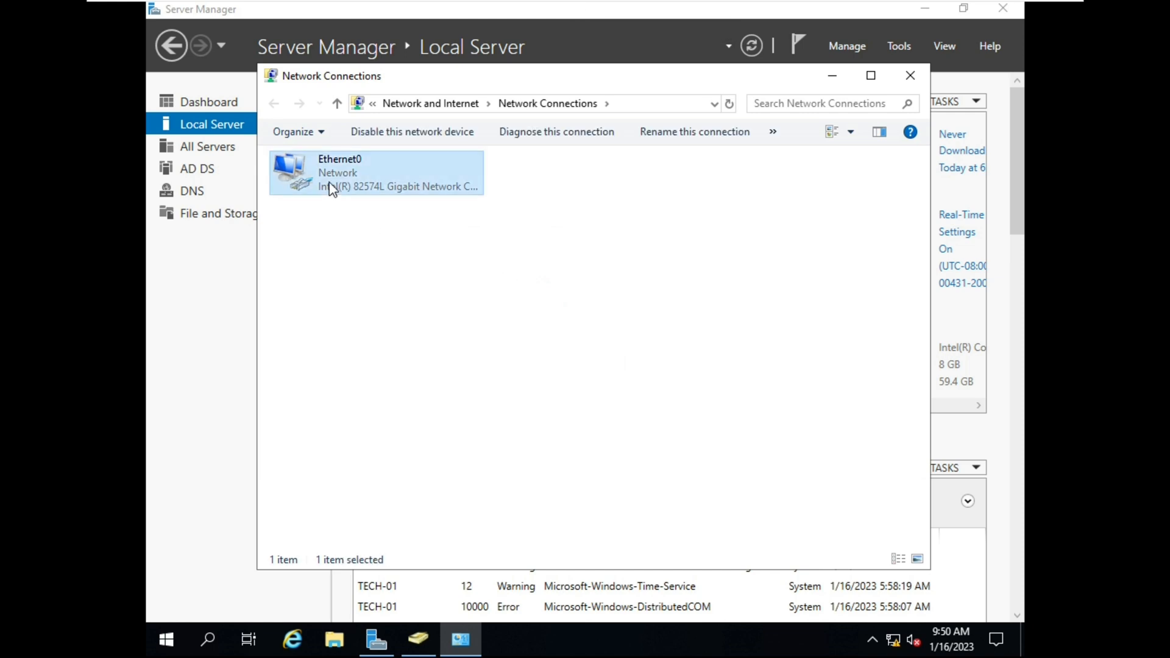
pyautogui.click(490, 462)
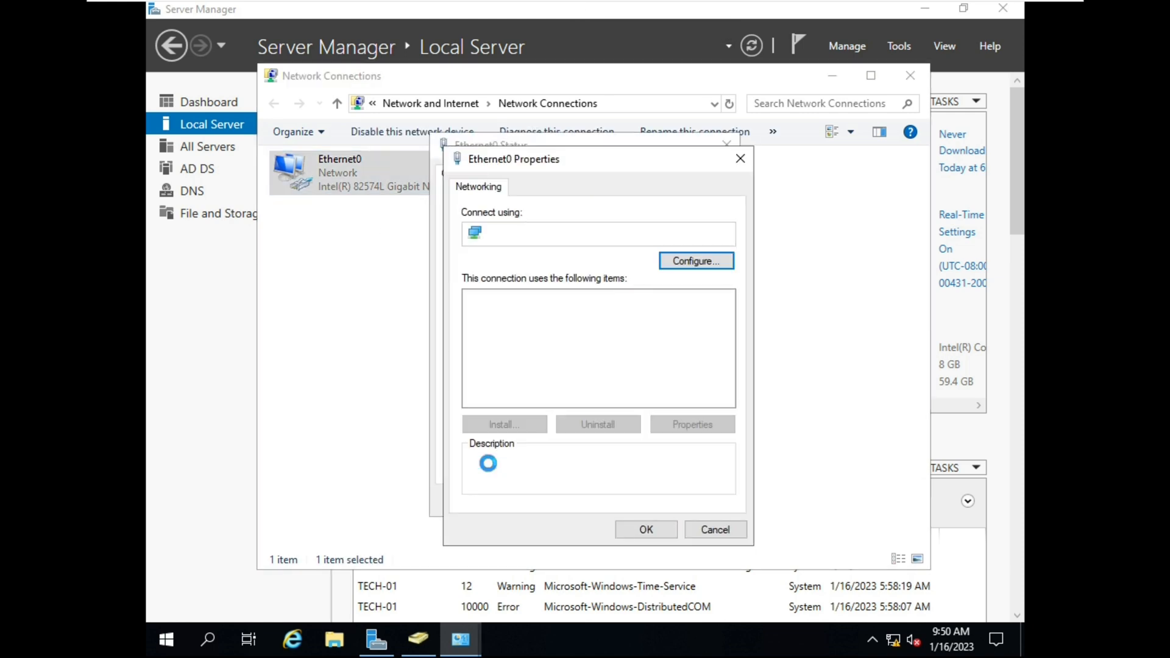
pyautogui.doubleClick(625, 344)
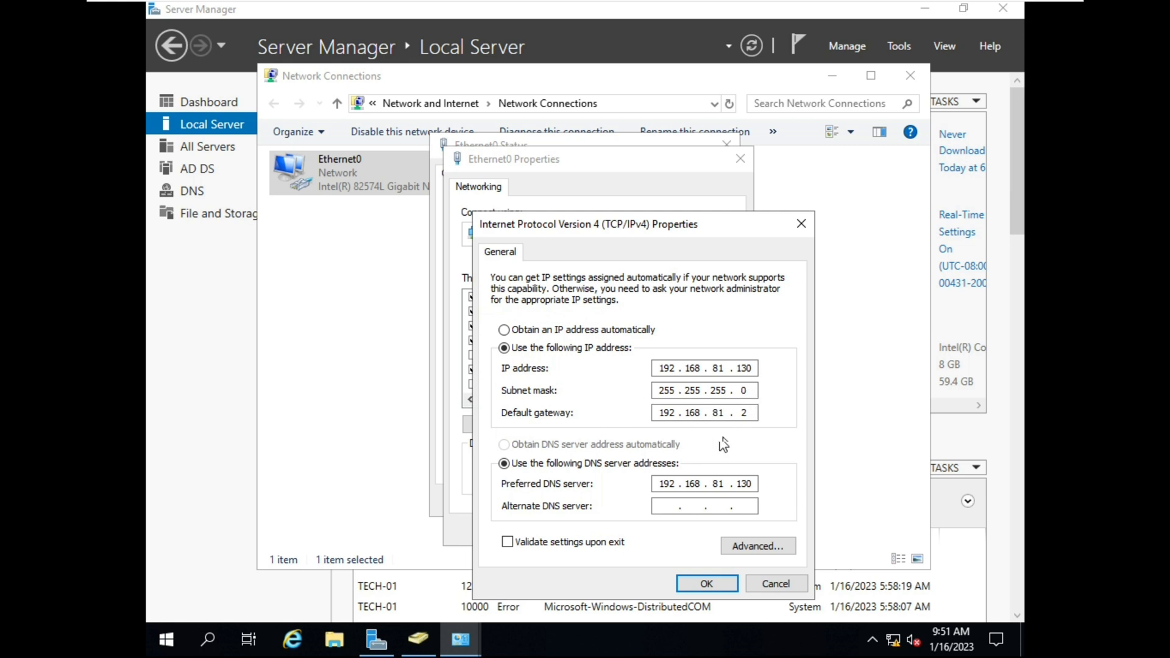
pyautogui.click(706, 583)
pyautogui.click(697, 529)
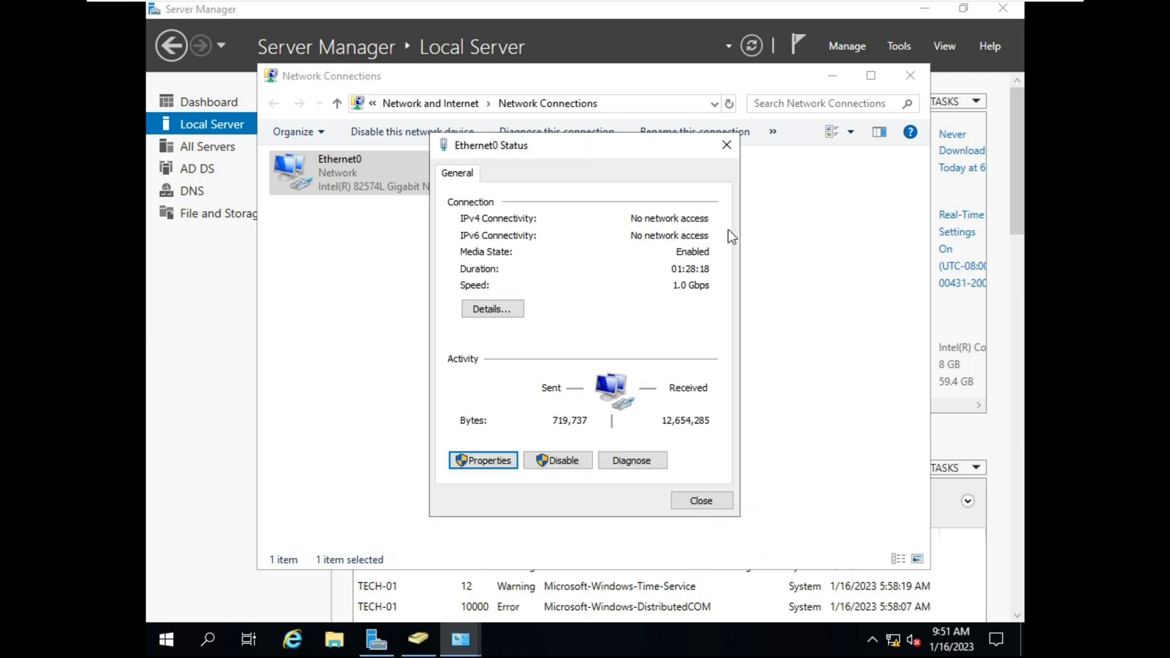
pyautogui.click(724, 148)
pyautogui.click(911, 75)
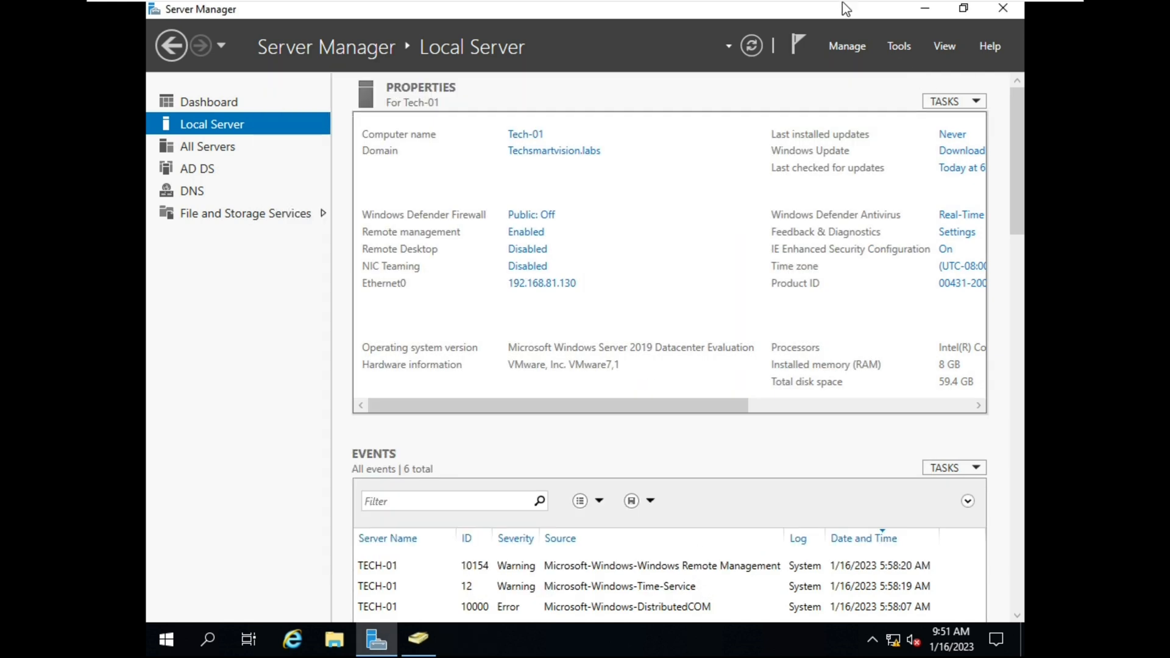
# Close the client's Ethernet0 properties and the Network Connections window
pyautogui.moveTo(850, 6)
pyautogui.click(793, 12)
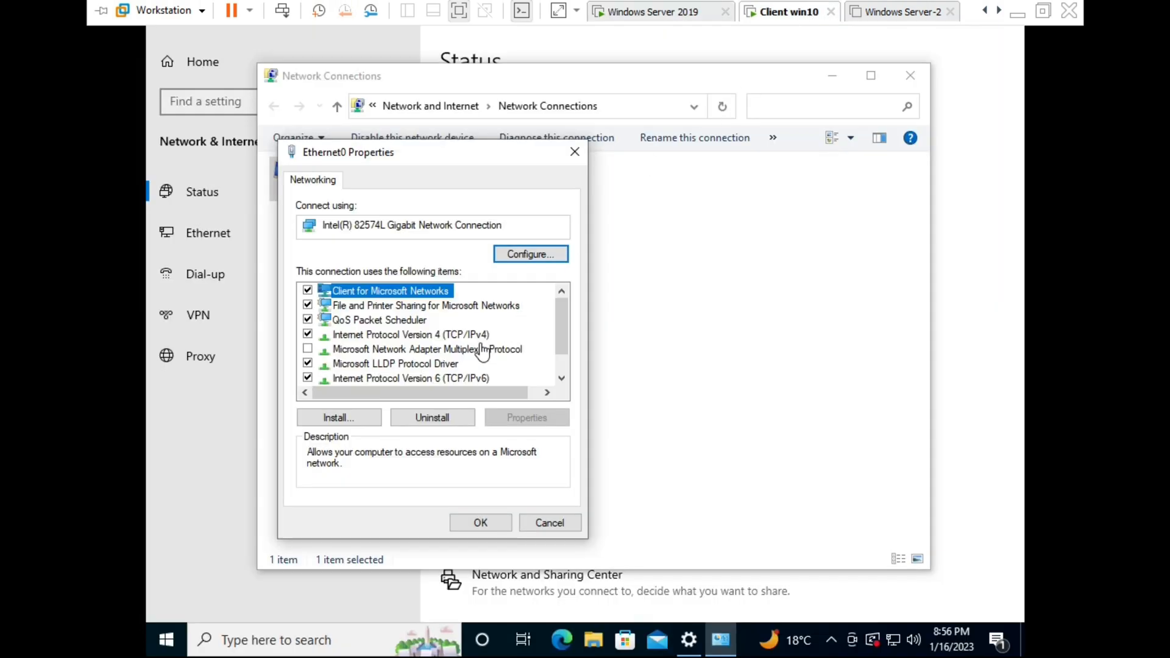
pyautogui.click(544, 523)
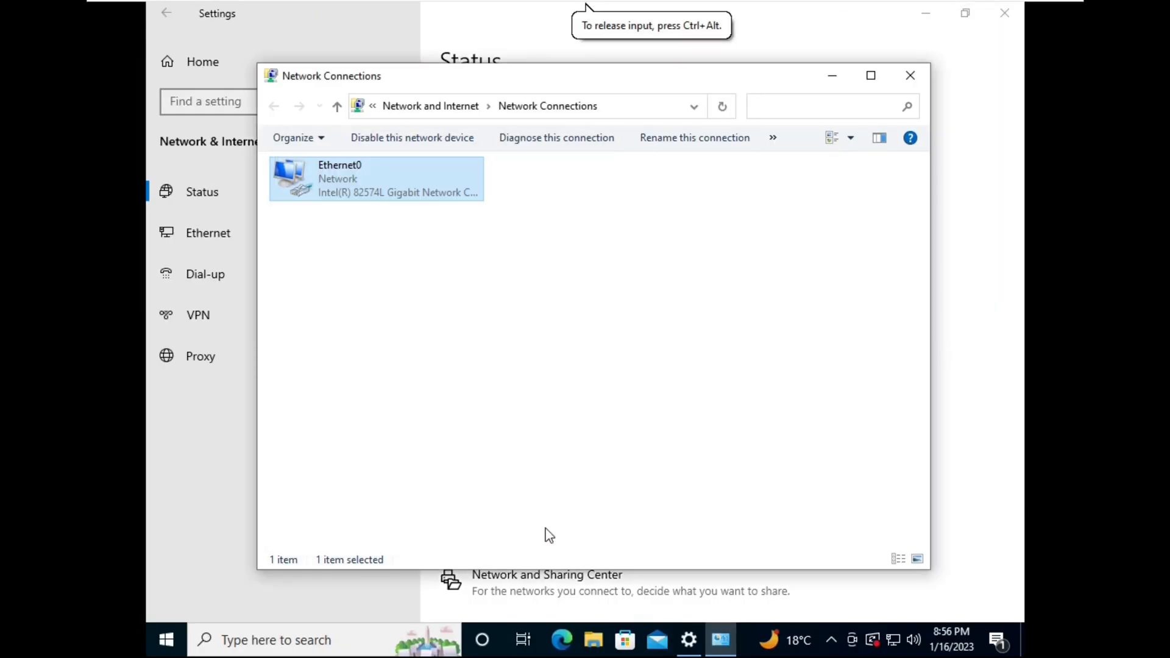
pyautogui.click(916, 82)
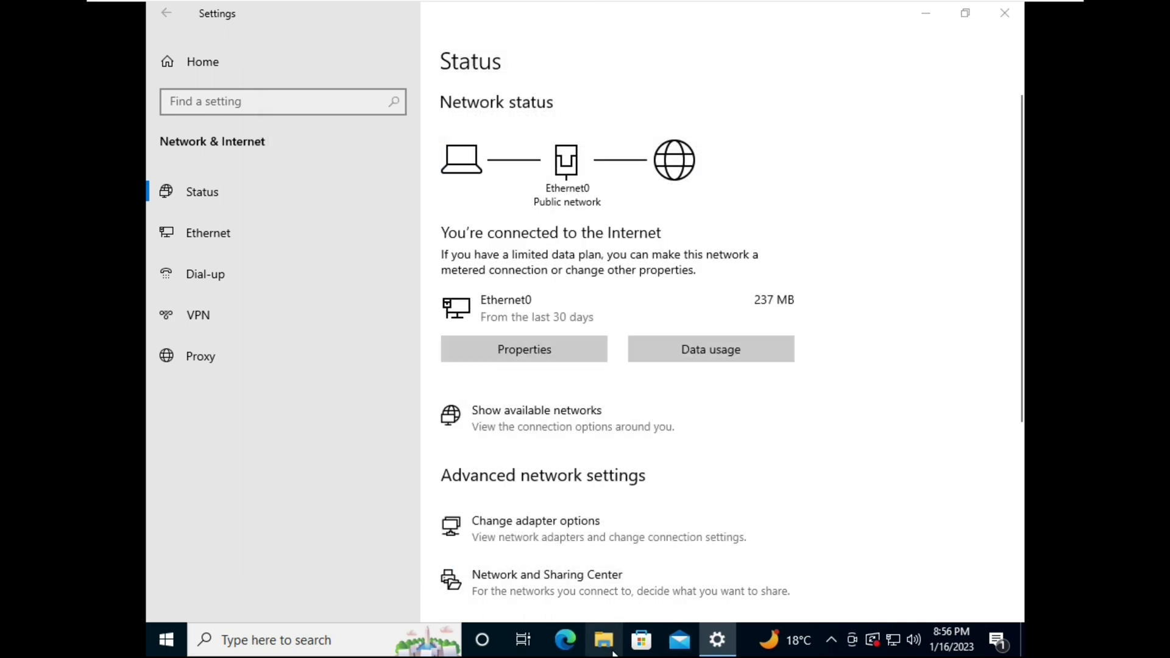
# Open This PC's About page and scroll down to Related settings
pyautogui.click(603, 639)
pyautogui.rightClick(305, 347)
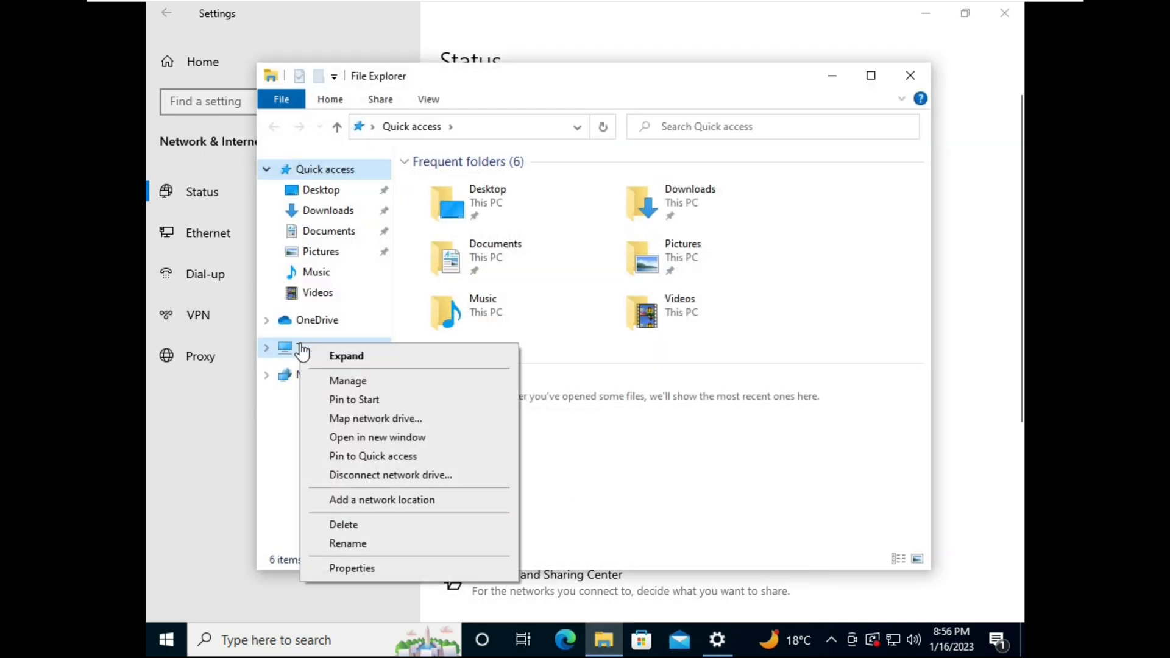
pyautogui.click(359, 569)
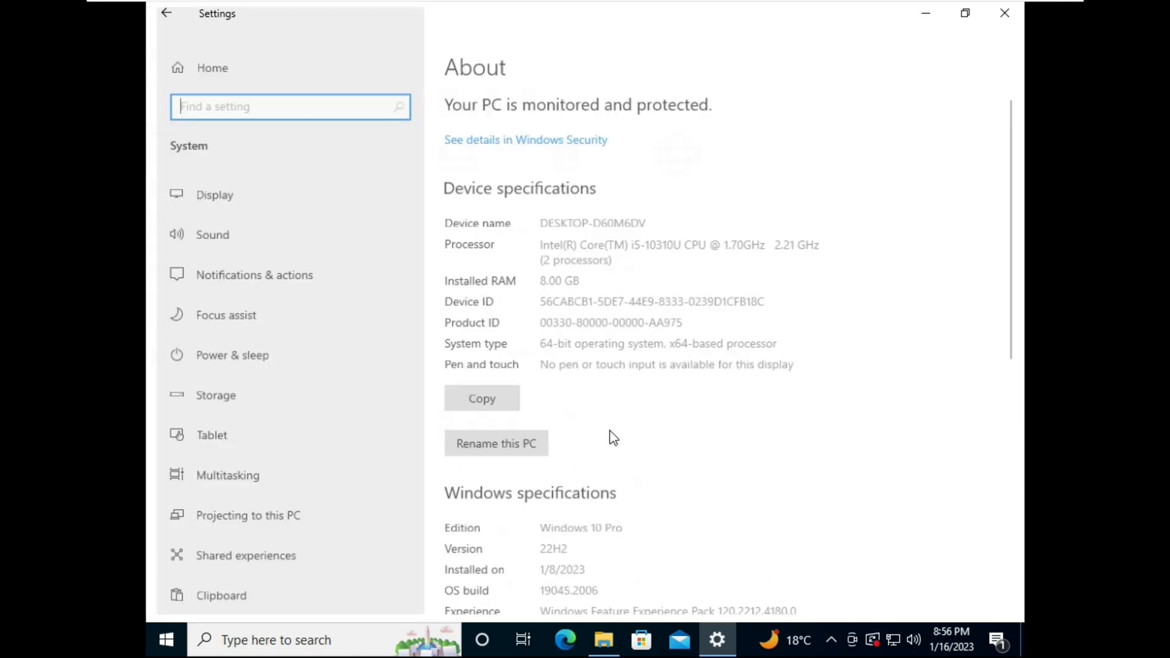
pyautogui.scroll(-5, 592, 437)
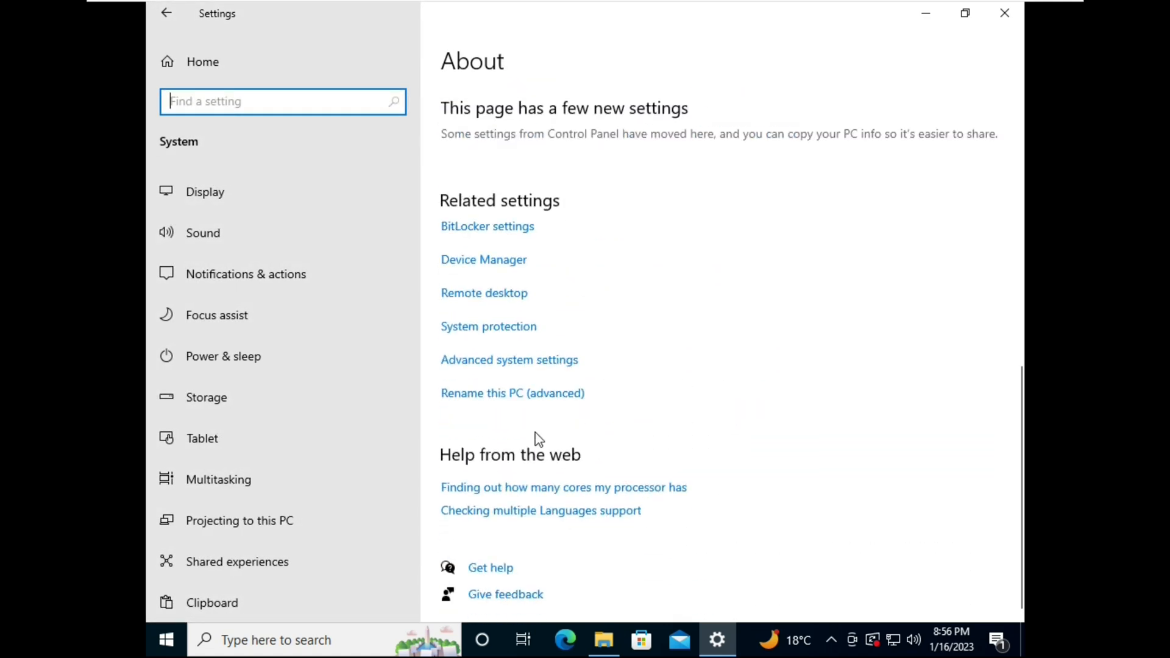
# Change the computer's membership to the techsmartvision.labs domain from the Computer Name tab
pyautogui.click(504, 365)
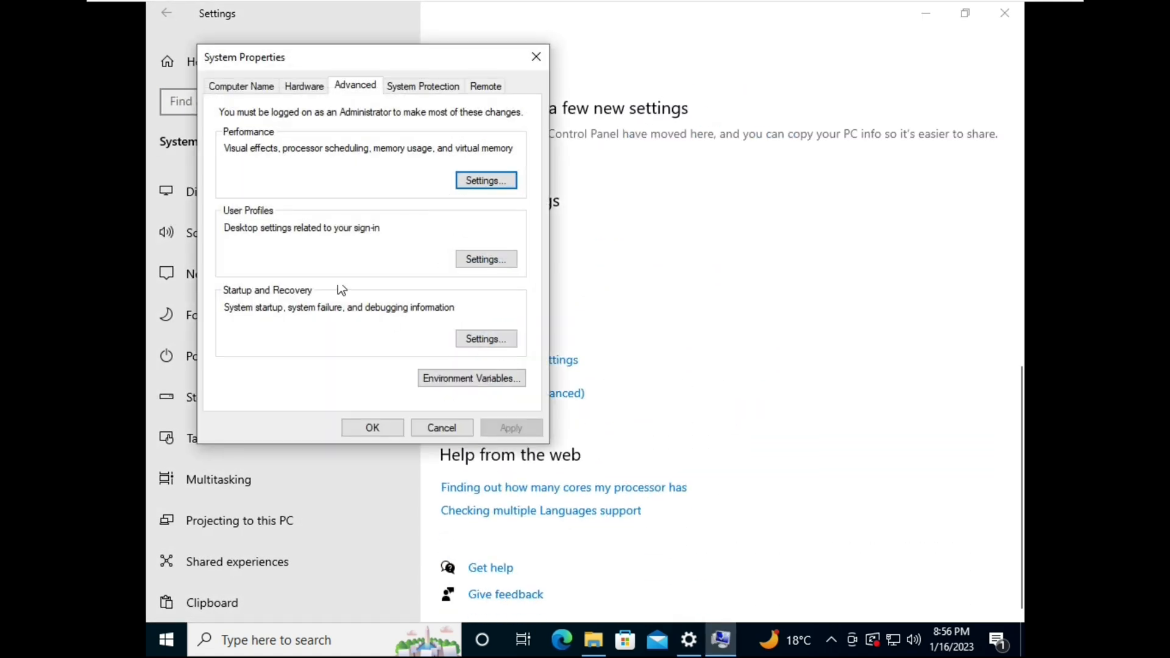
pyautogui.click(242, 89)
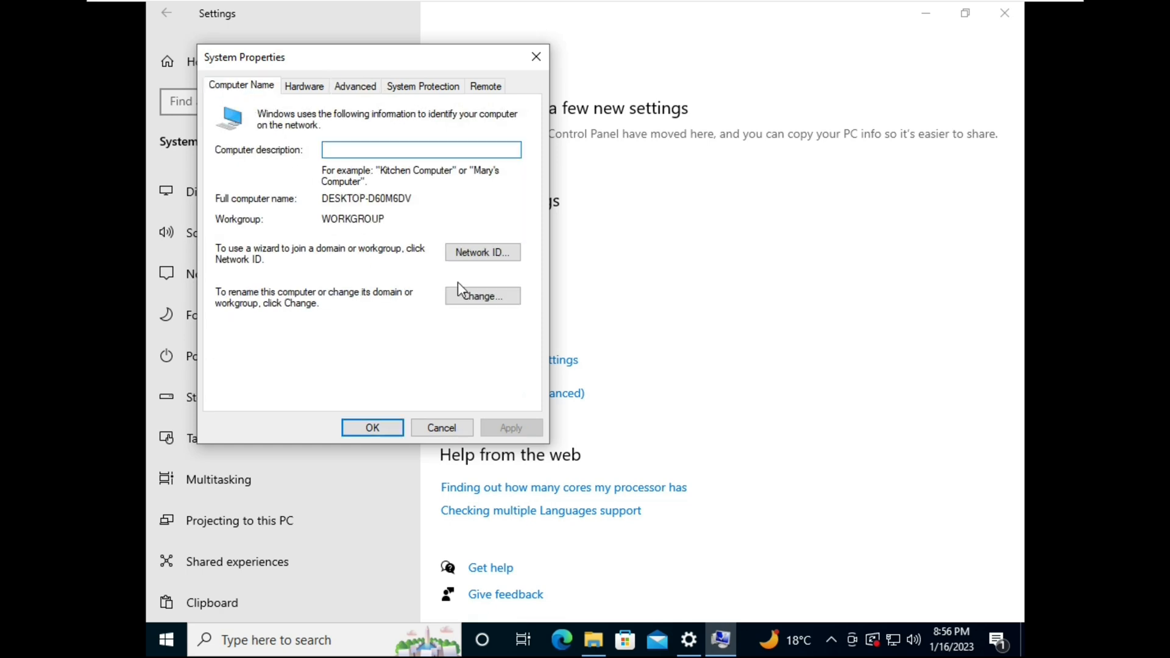
pyautogui.click(481, 296)
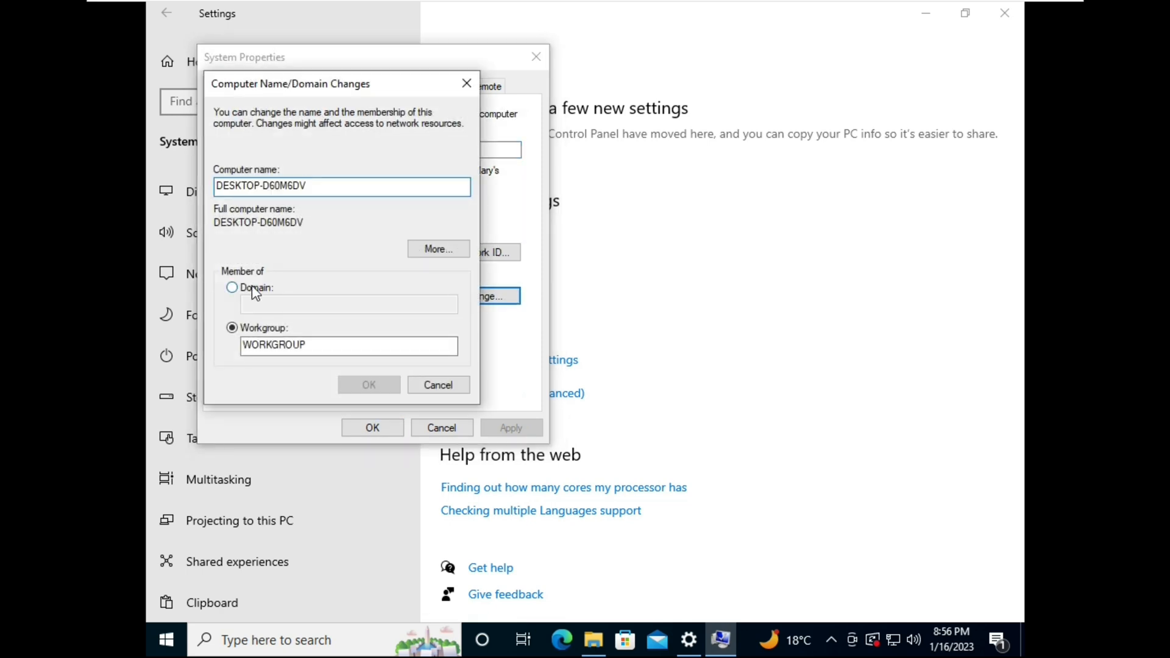
pyautogui.click(233, 287)
pyautogui.write('techsmartvision.labs')
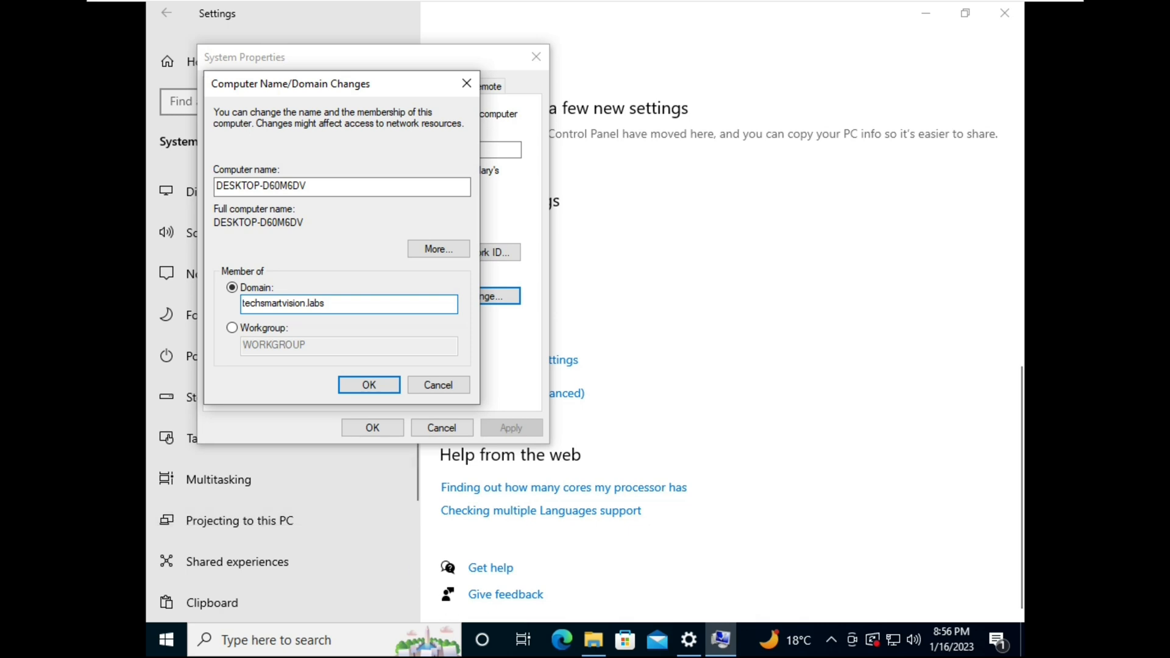
pyautogui.click(621, 12)
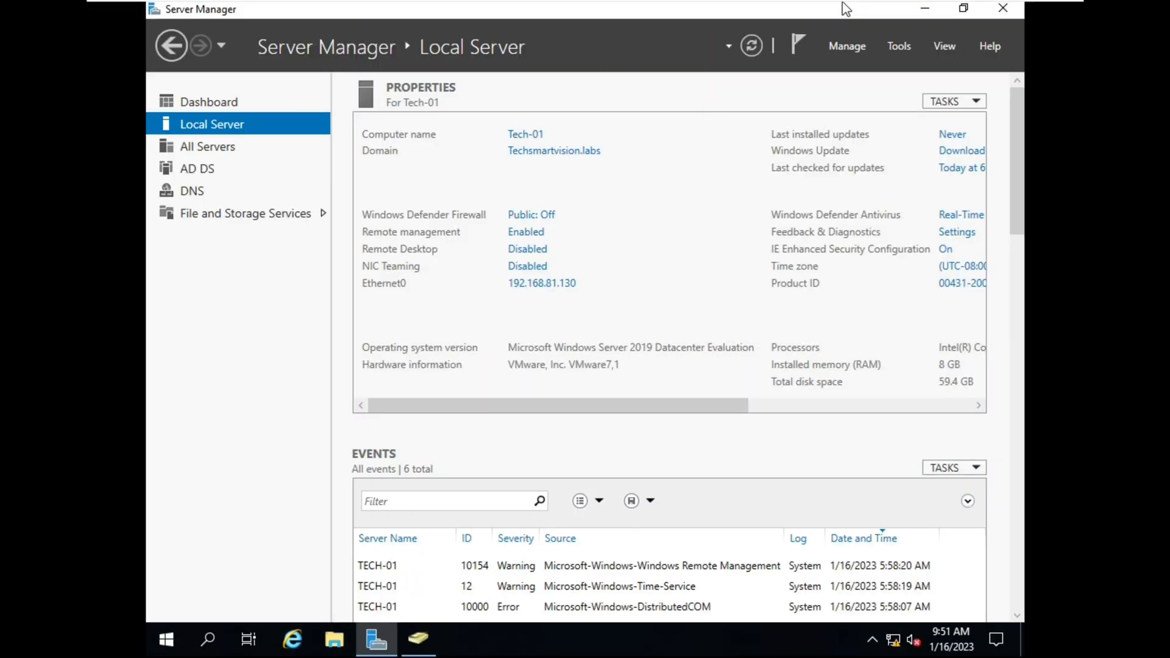
pyautogui.moveTo(846, 6)
pyautogui.click(792, 12)
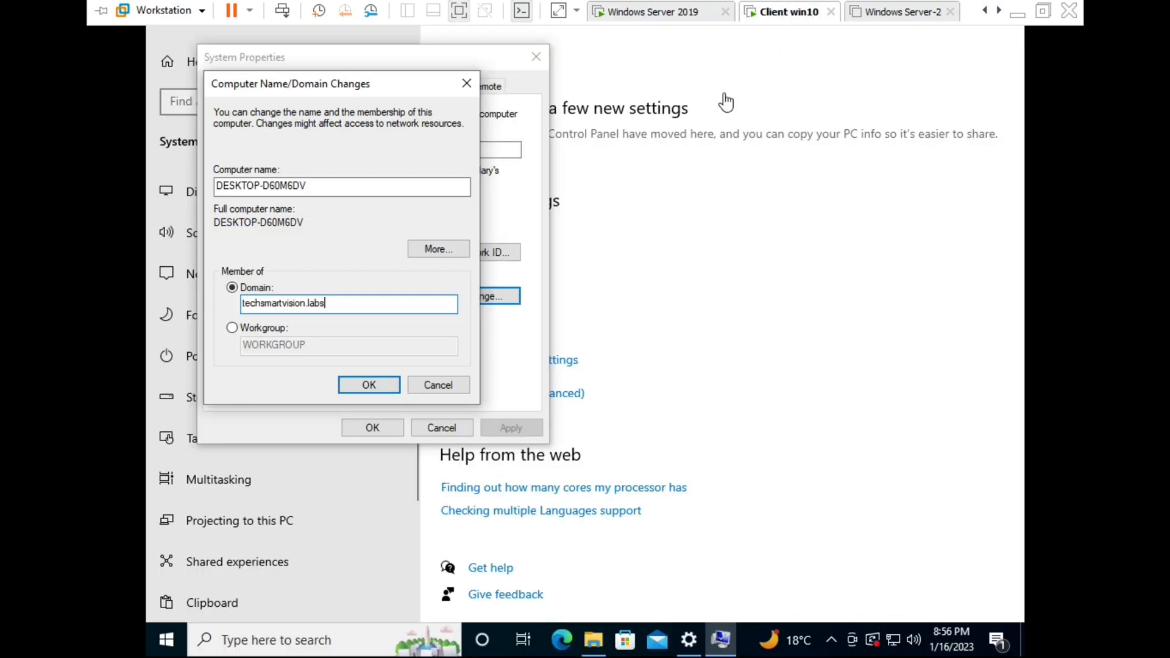
pyautogui.click(373, 383)
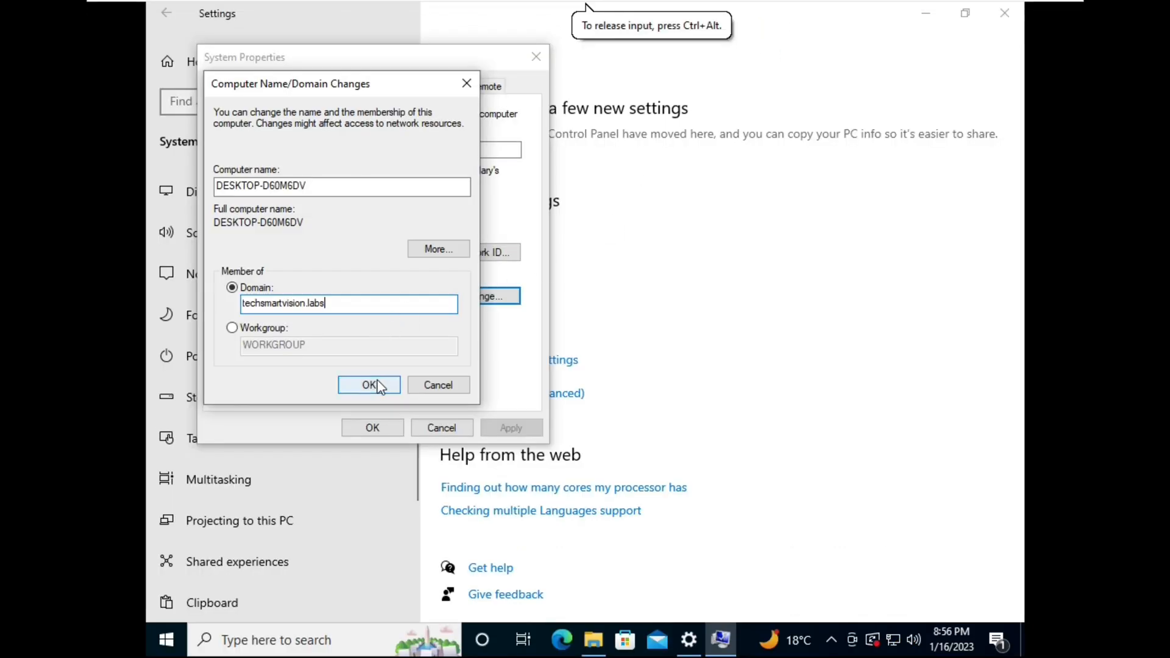
pyautogui.click(379, 388)
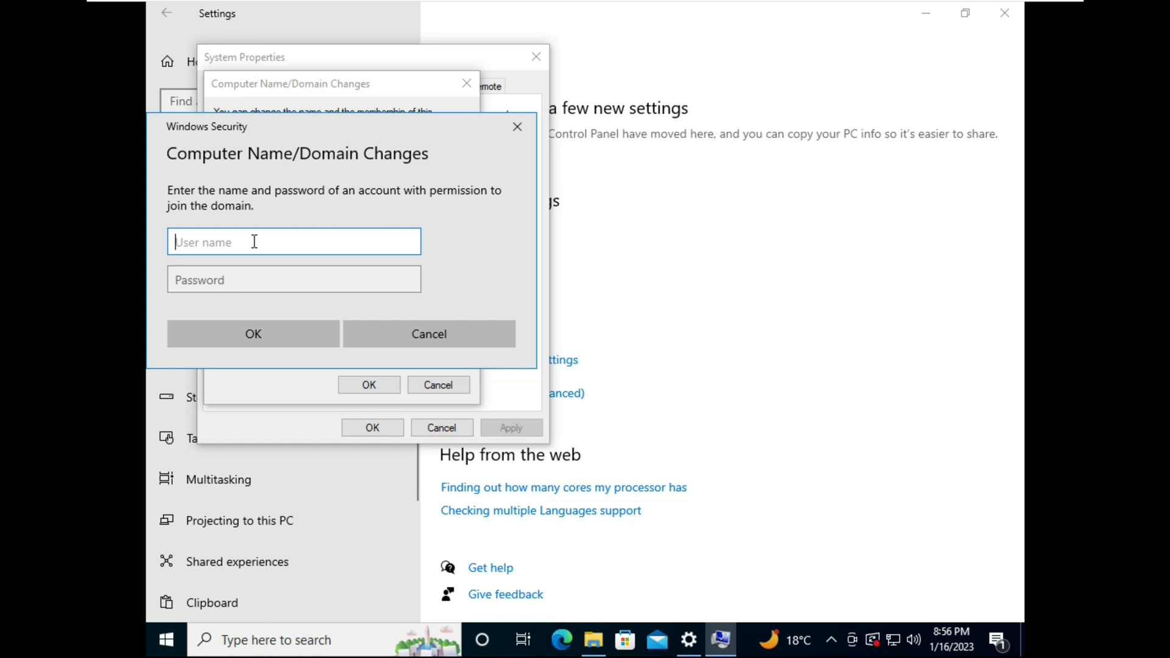
# Enter the domain Administrator's user name and password to authorize the join
pyautogui.write('Administrator')
pyautogui.press('Tab')
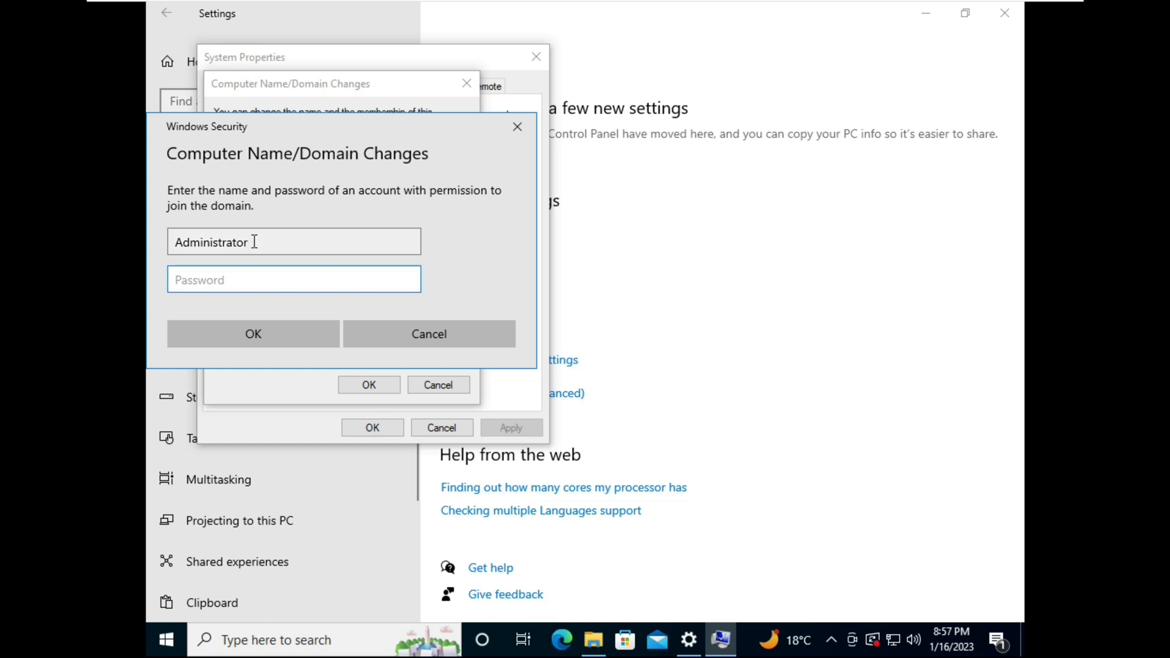
pyautogui.write('P@s')
pyautogui.press('Return')
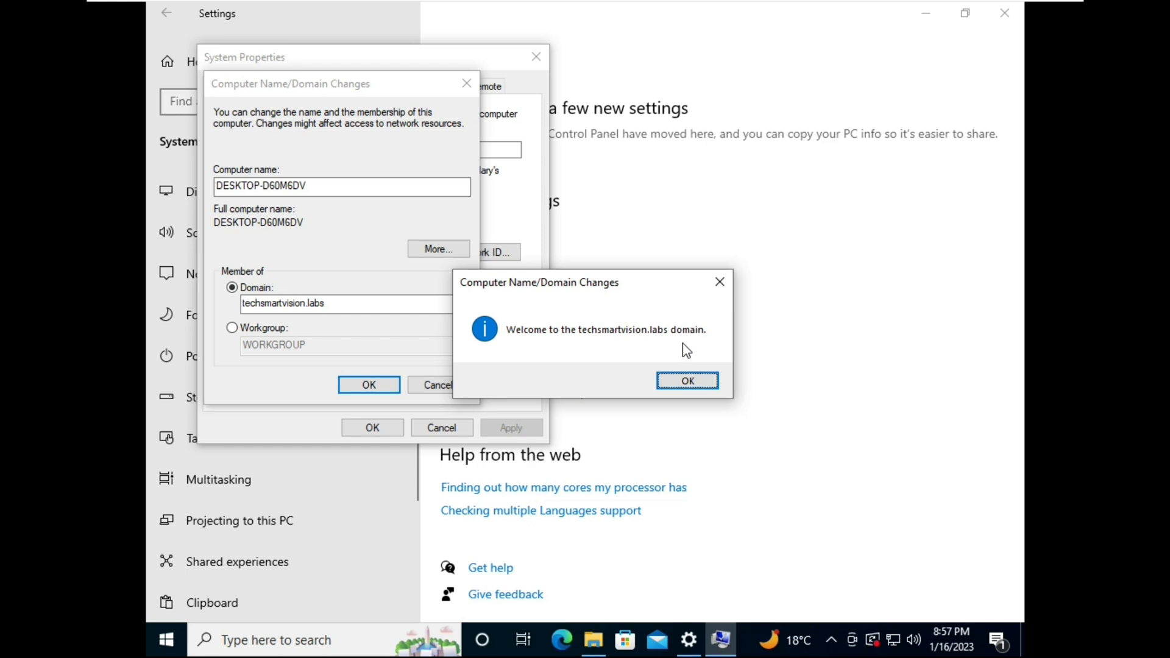
# Acknowledge the domain welcome and restart-required messages and close System Properties
pyautogui.click(689, 385)
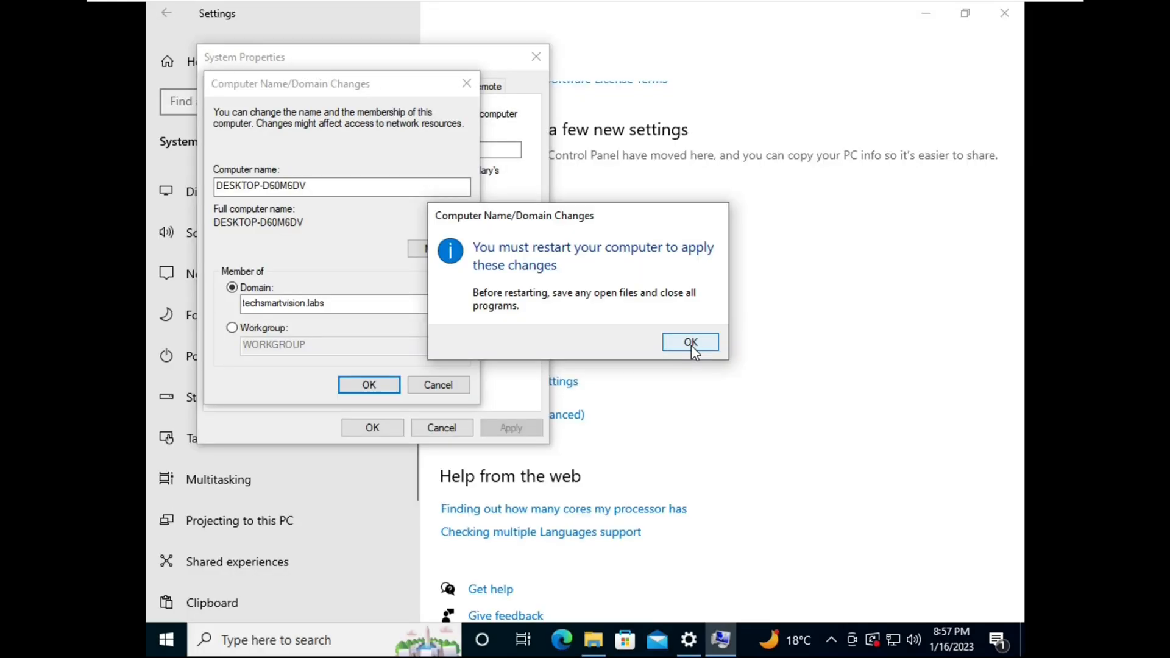
pyautogui.click(691, 342)
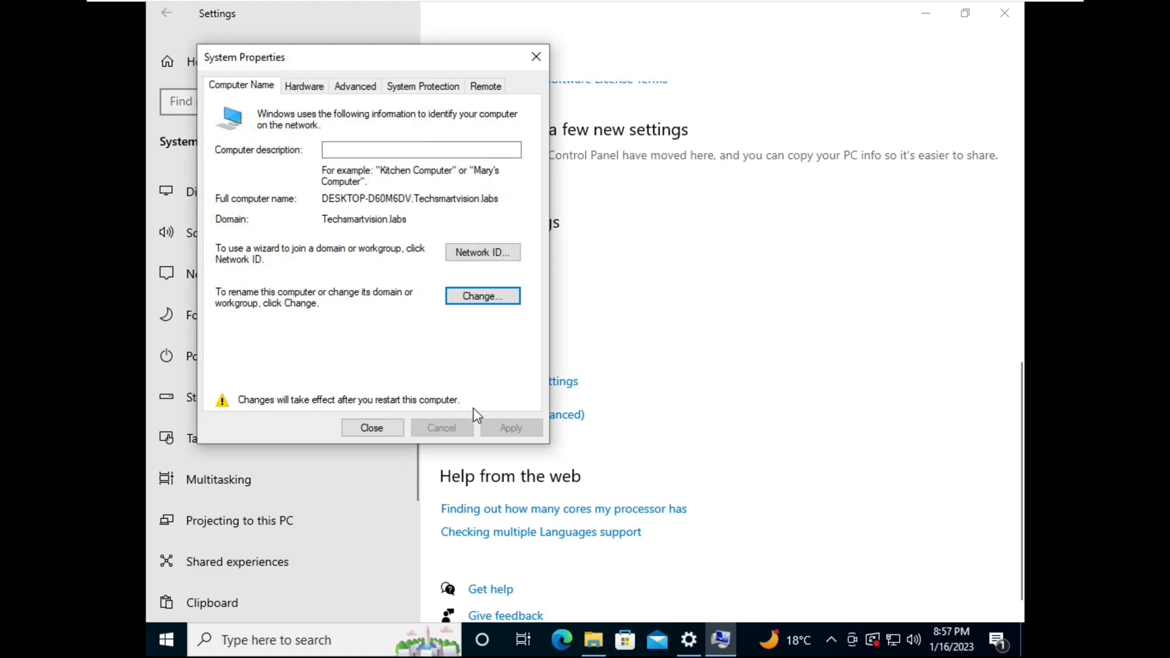
pyautogui.click(369, 429)
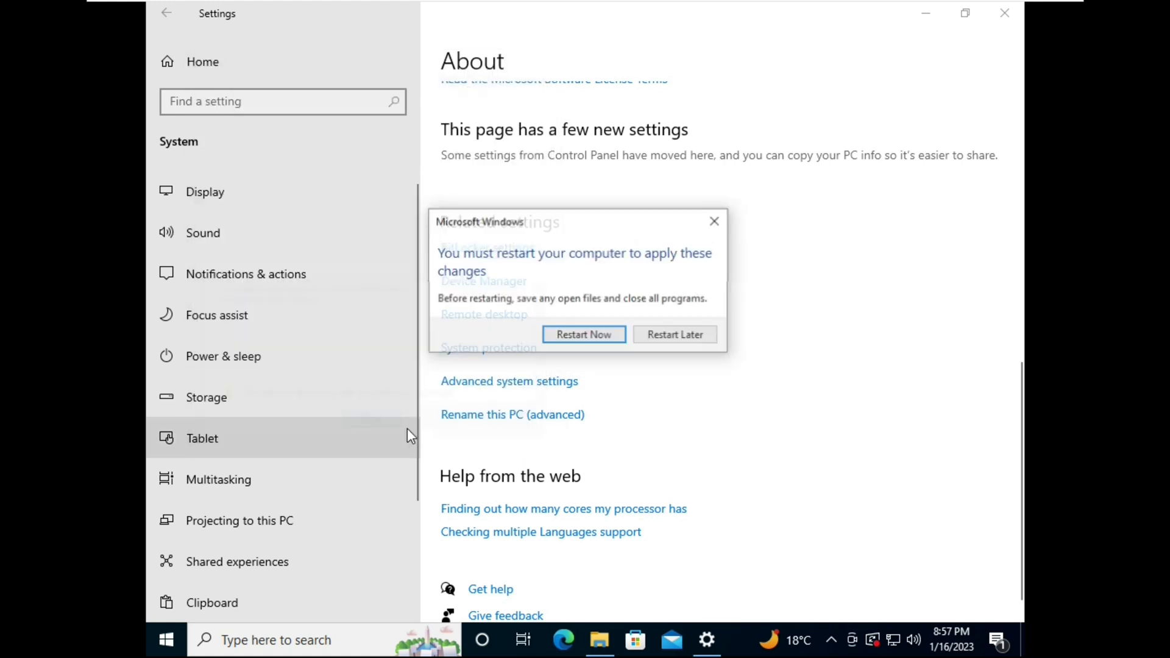
# Restart the client, choose Other user at sign-in, then return to the server
pyautogui.click(584, 336)
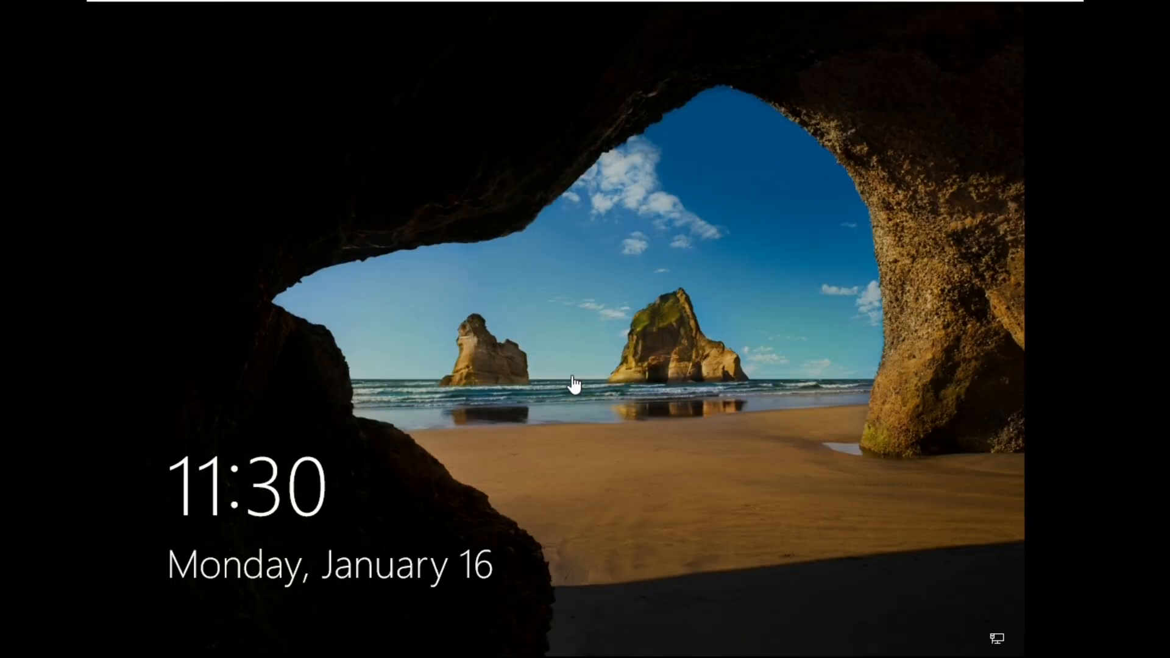
pyautogui.click(858, 460)
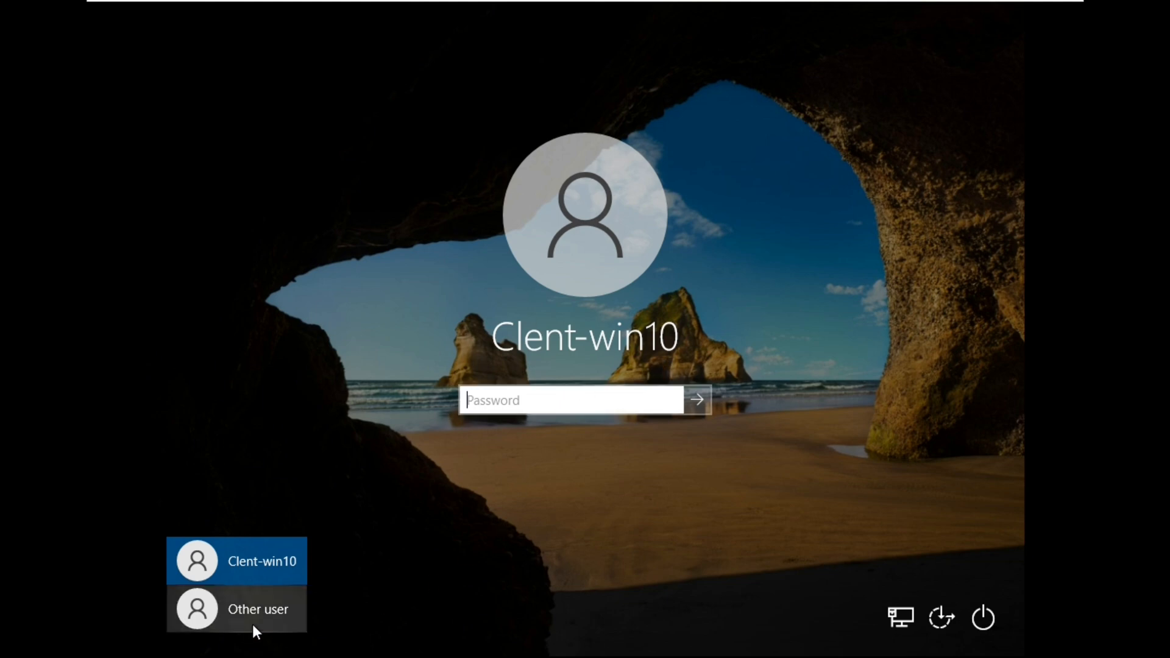
pyautogui.click(269, 619)
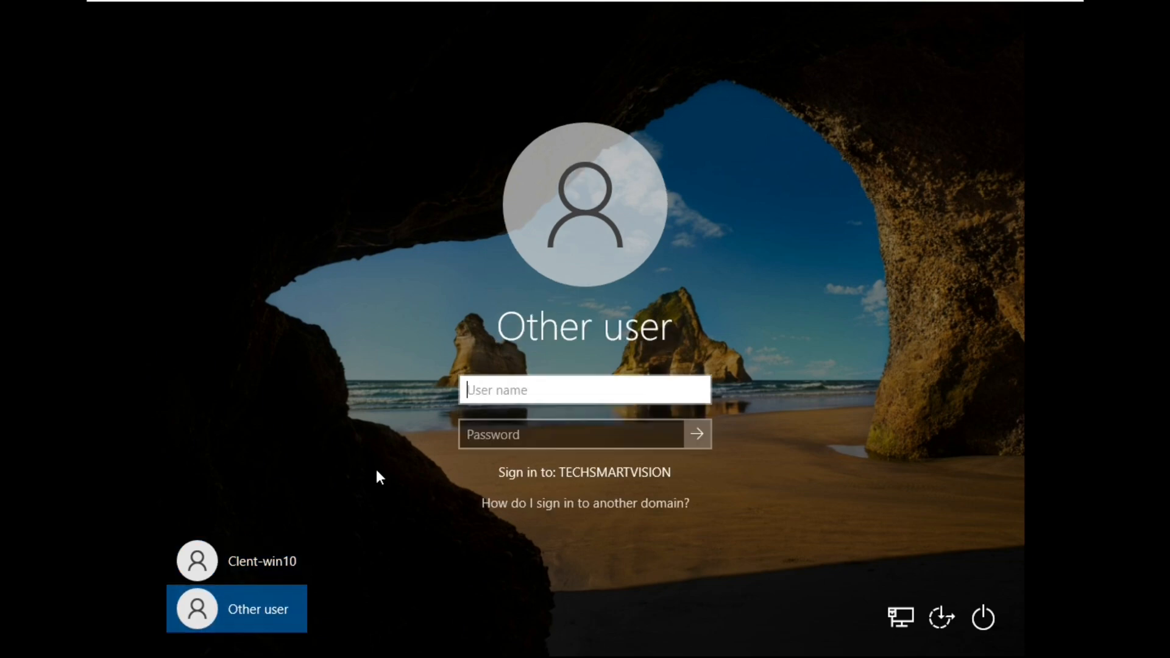
pyautogui.moveTo(478, 3)
pyautogui.click(640, 12)
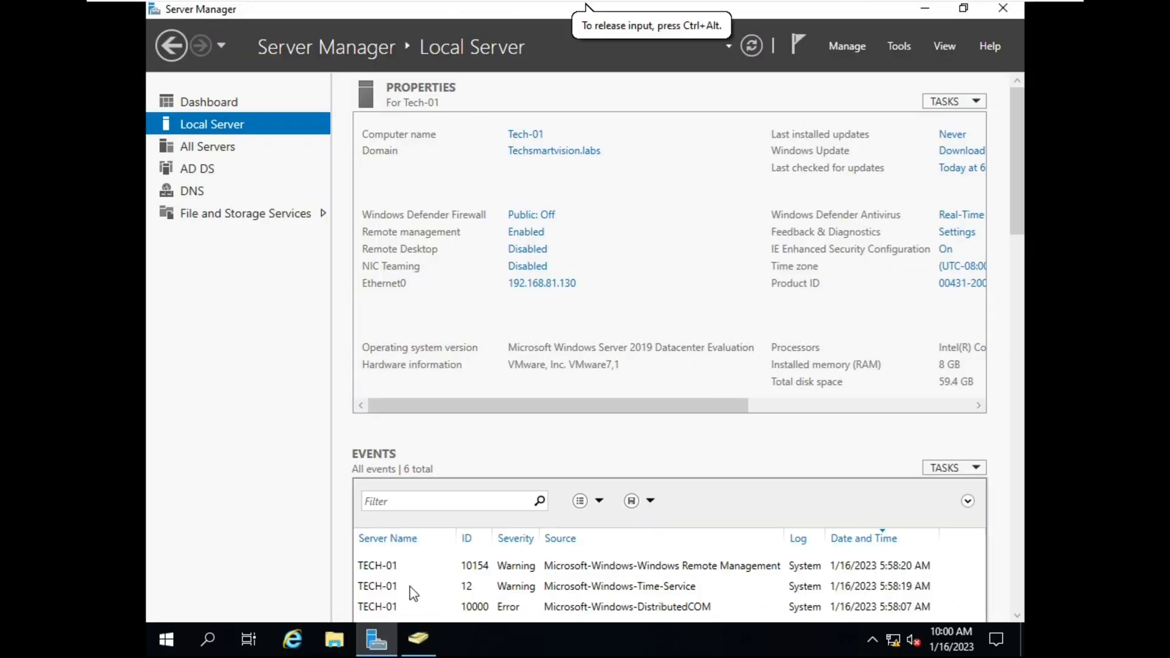
# Bring Active Directory Users and Computers forward and list the Bangalore OU's HR and OPS groups and two users
pyautogui.click(418, 641)
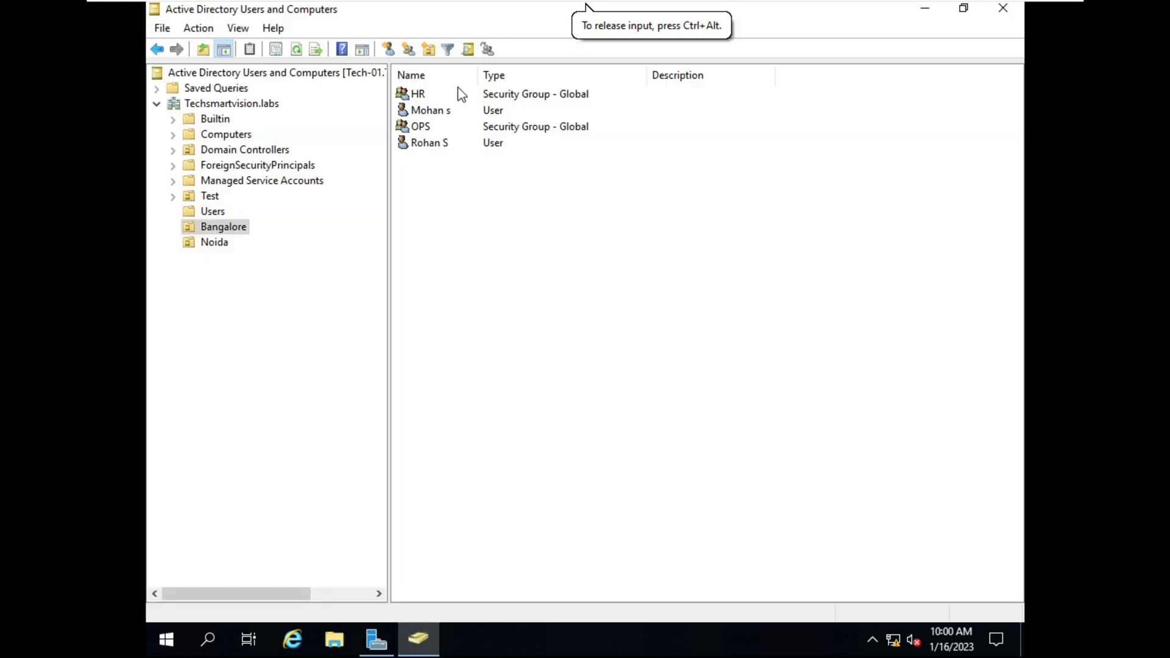
pyautogui.click(223, 228)
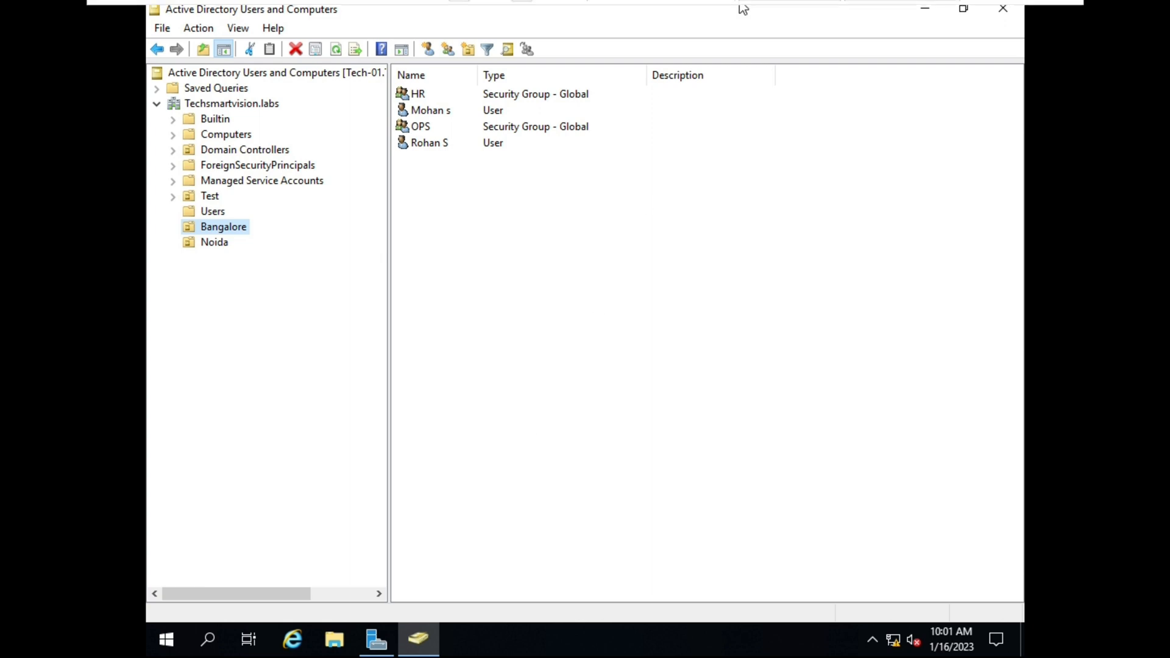
# On the Client win10 VM, sign in under Other user with the domain user's name and password
pyautogui.click(785, 17)
pyautogui.click(565, 393)
pyautogui.write('Rohan')
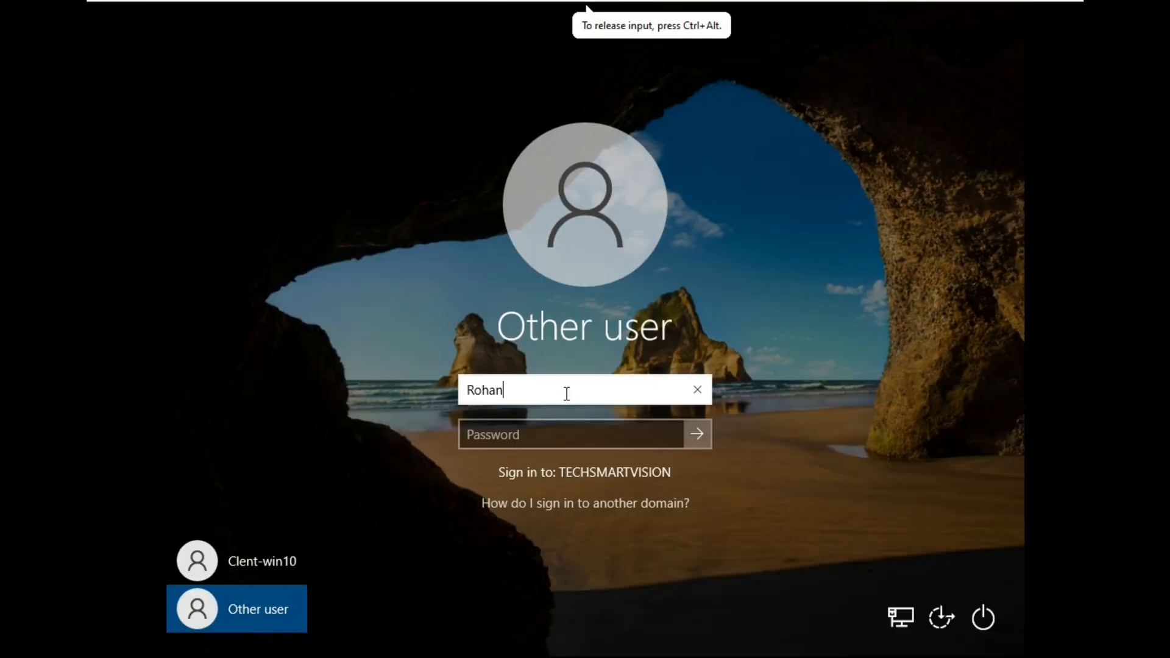
pyautogui.write('.s')
pyautogui.click(554, 436)
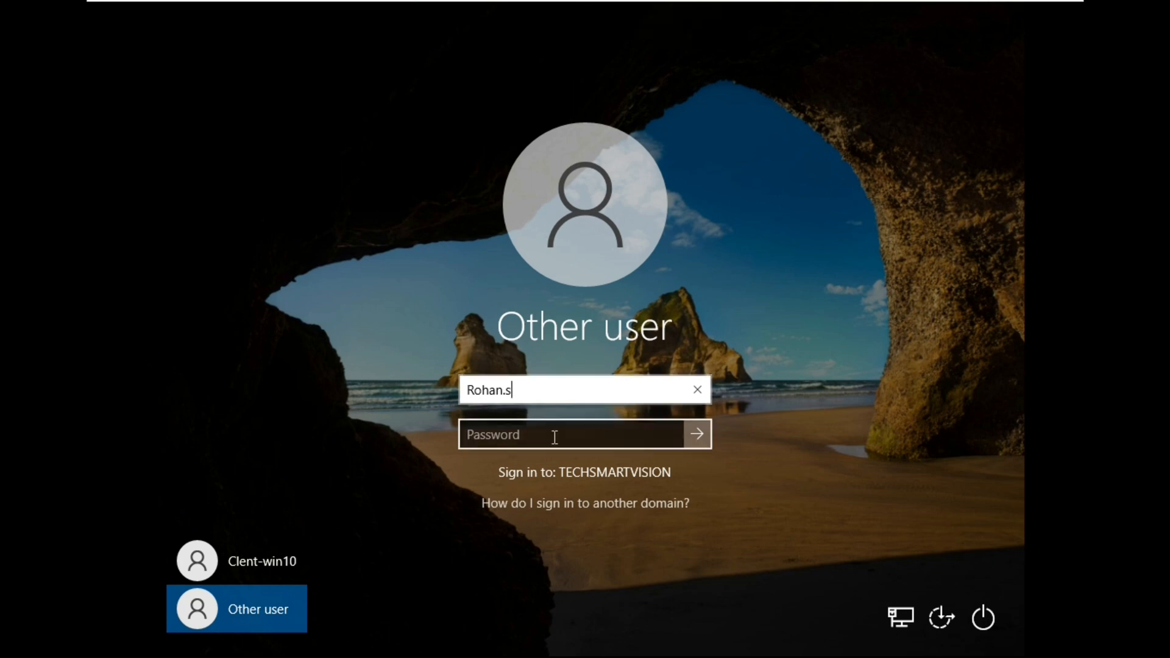
pyautogui.write('••••••••••')
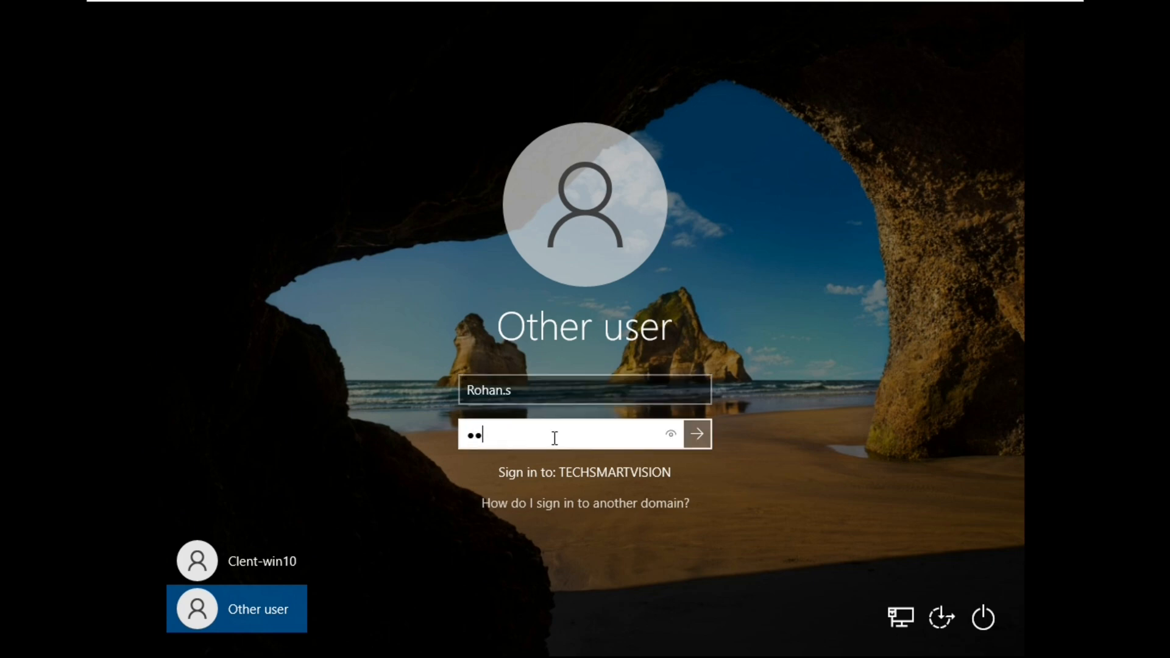
pyautogui.write('••••••••••')
pyautogui.click(697, 434)
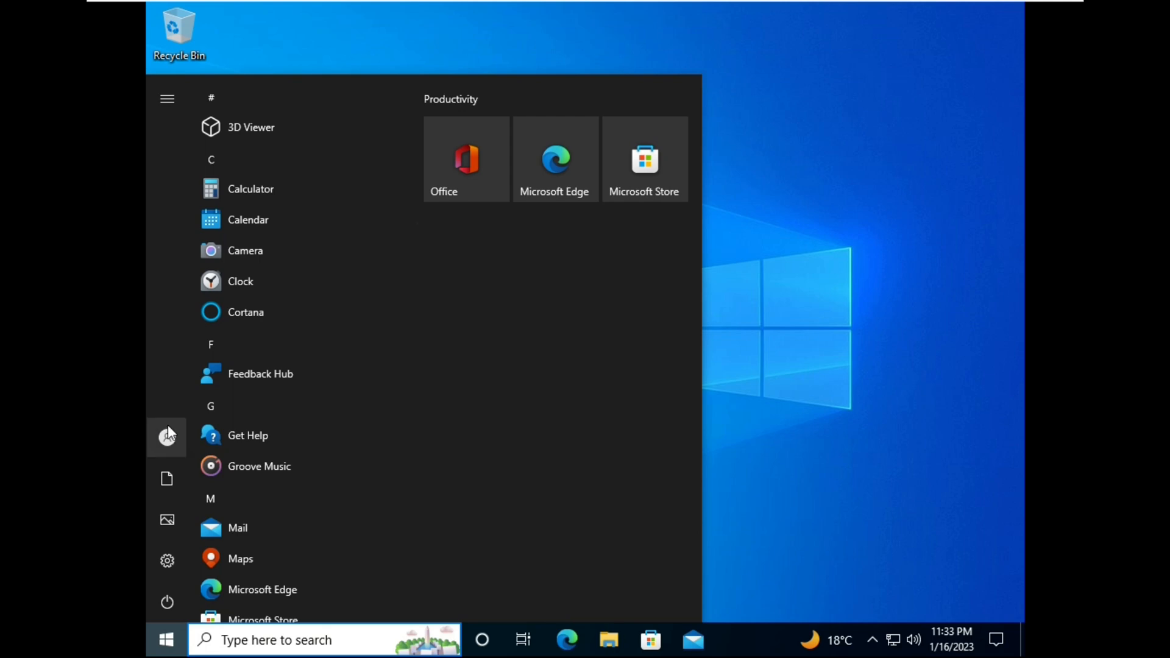
pyautogui.moveTo(169, 437)
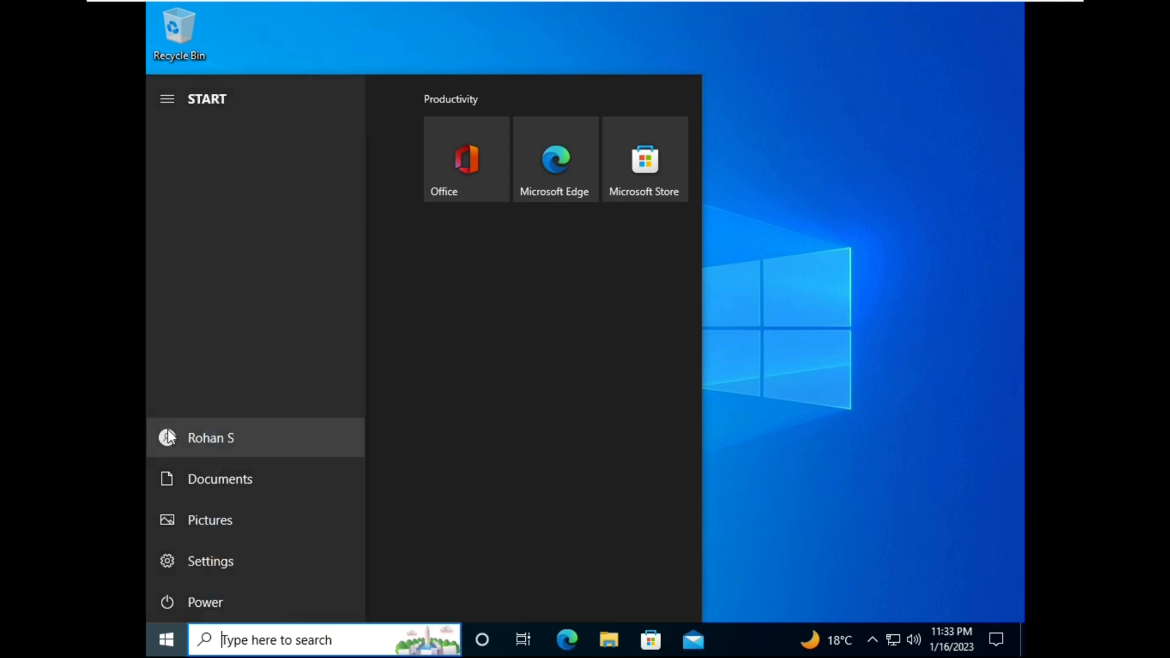